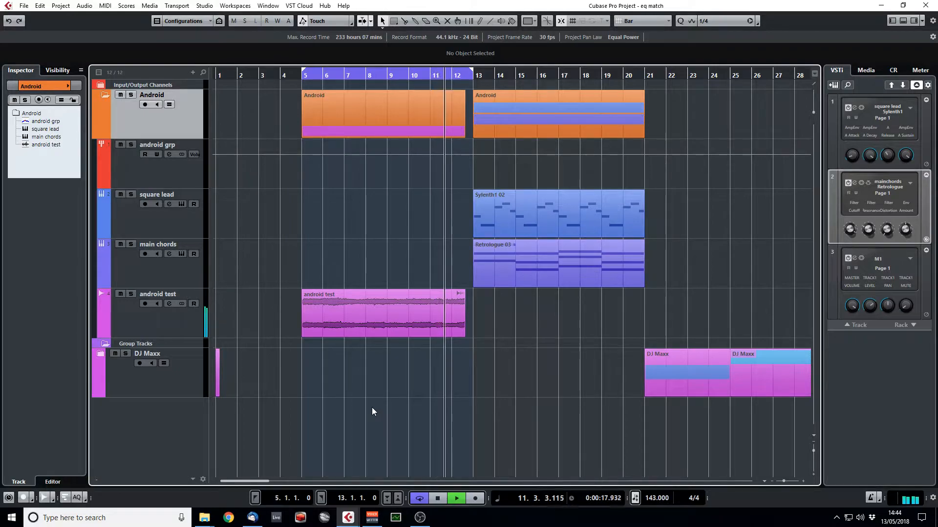
- Stop playback and set the loop range to run from bar 13 to bar 21
key(space)
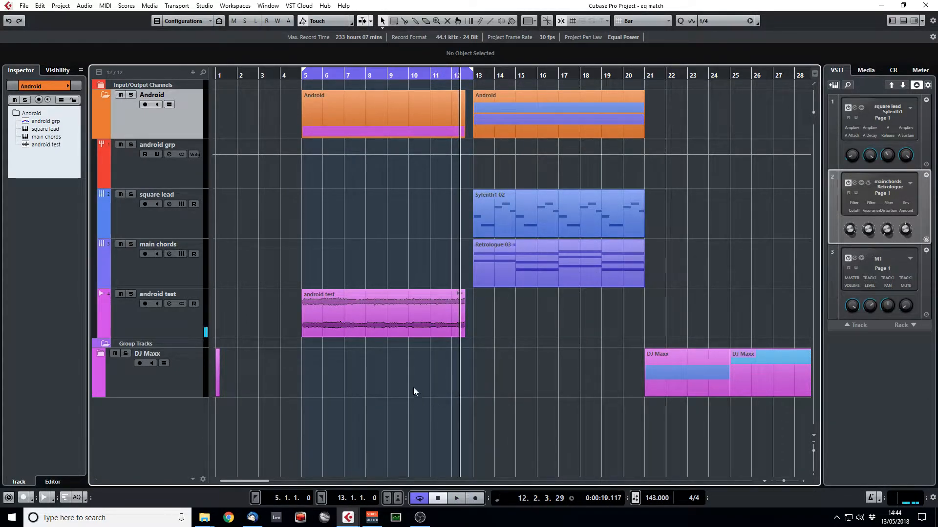
alt+click(649, 77)
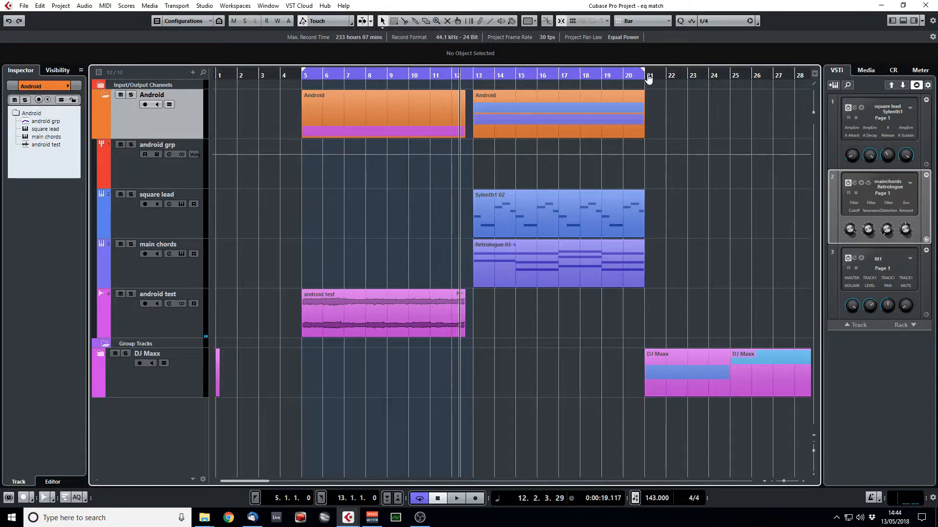
ctrl+click(461, 77)
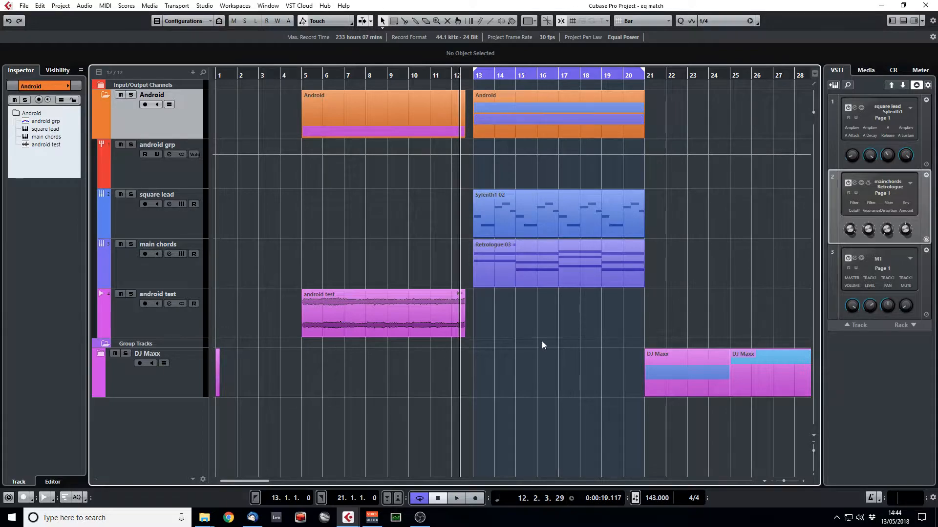
- Listen to the android test audio clip briefly, starting playback from bar 5
click(301, 82)
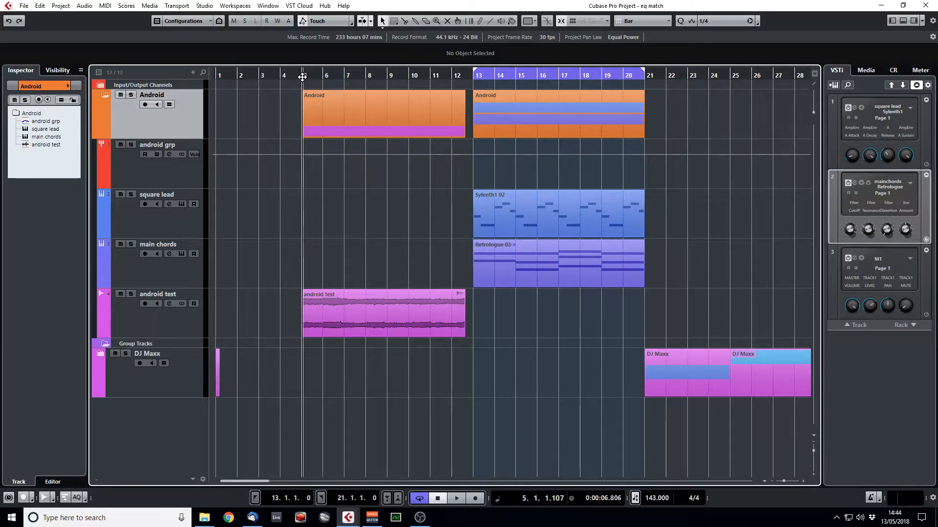
key(space)
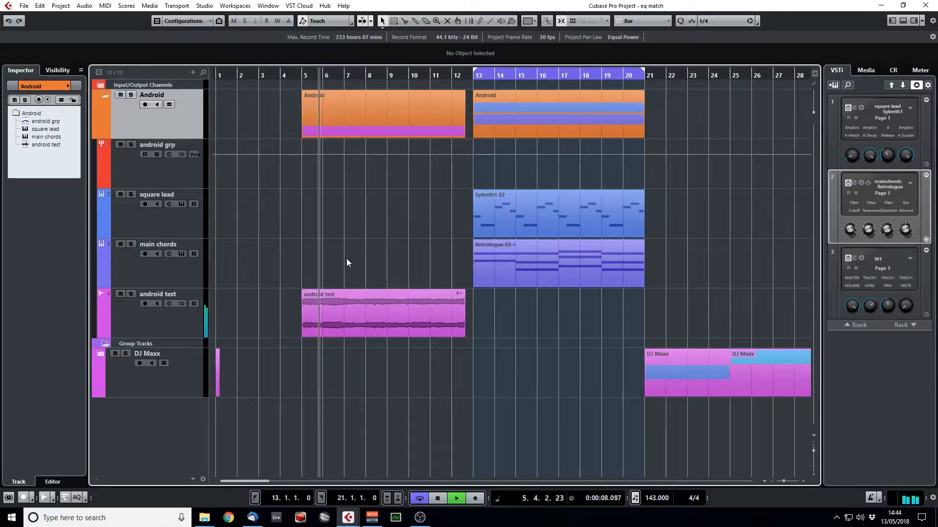
key(space)
click(353, 310)
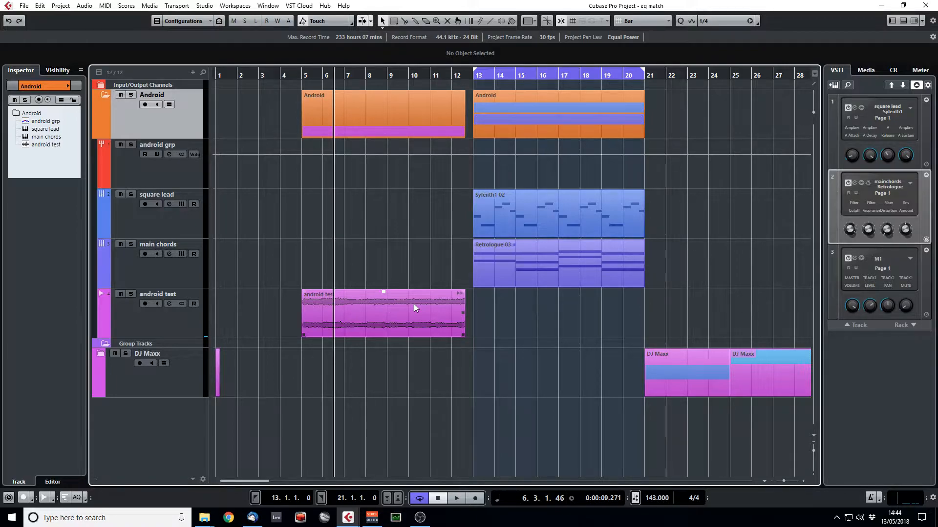
click(486, 228)
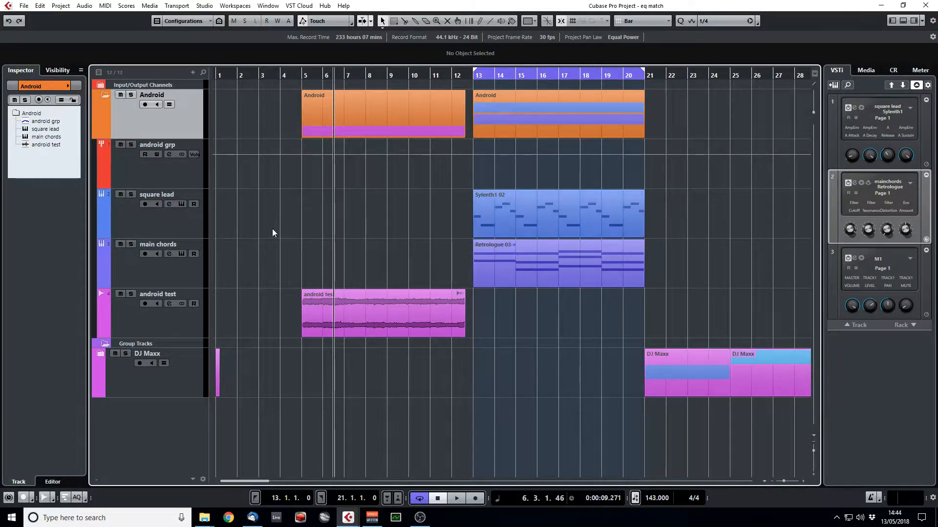
- Solo the main chords track, inspect its Retrologue instrument and close the instrument window
click(131, 244)
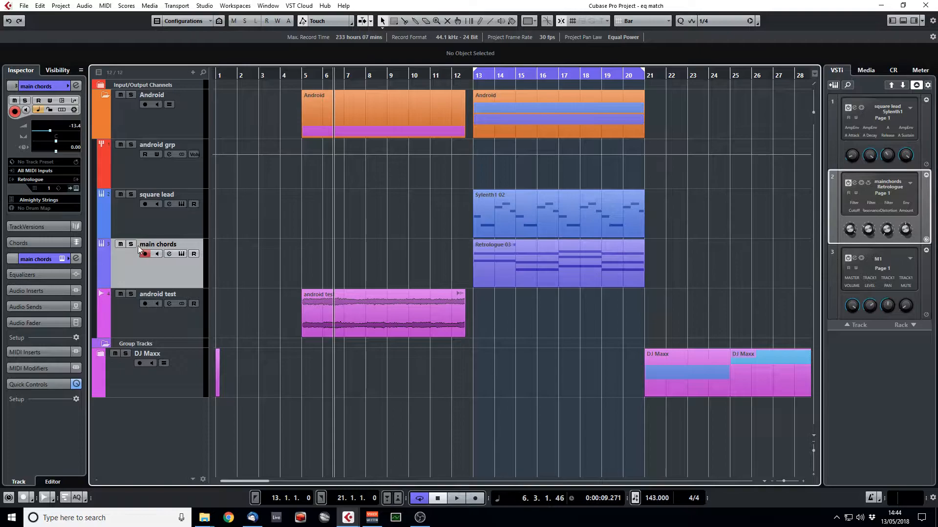
click(73, 187)
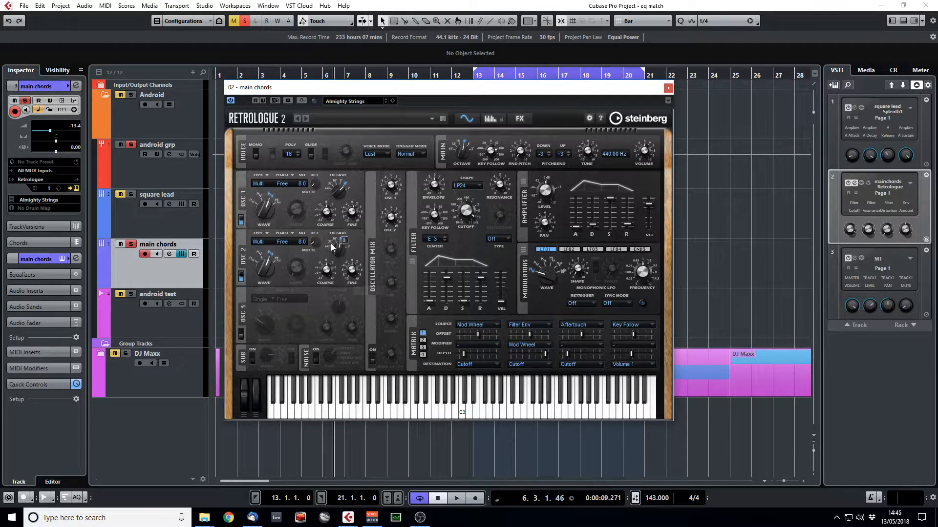
mouse_move(353, 211)
click(667, 89)
- Listen to the soloed main chords part from bar 13, then stop playback
click(474, 84)
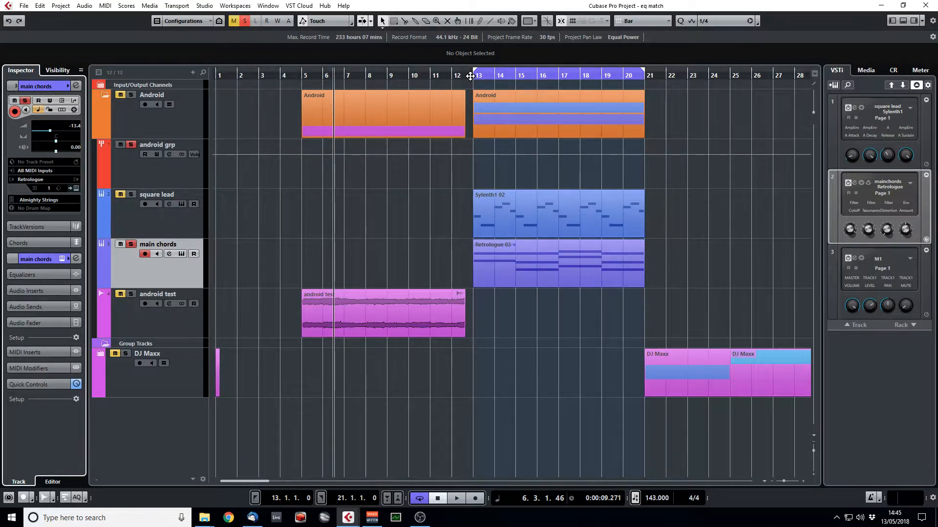
key(space)
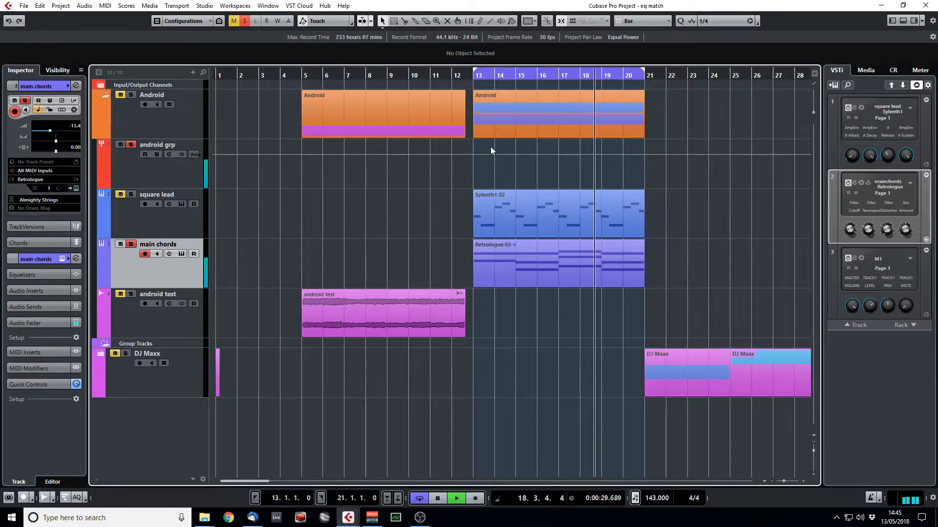
key(space)
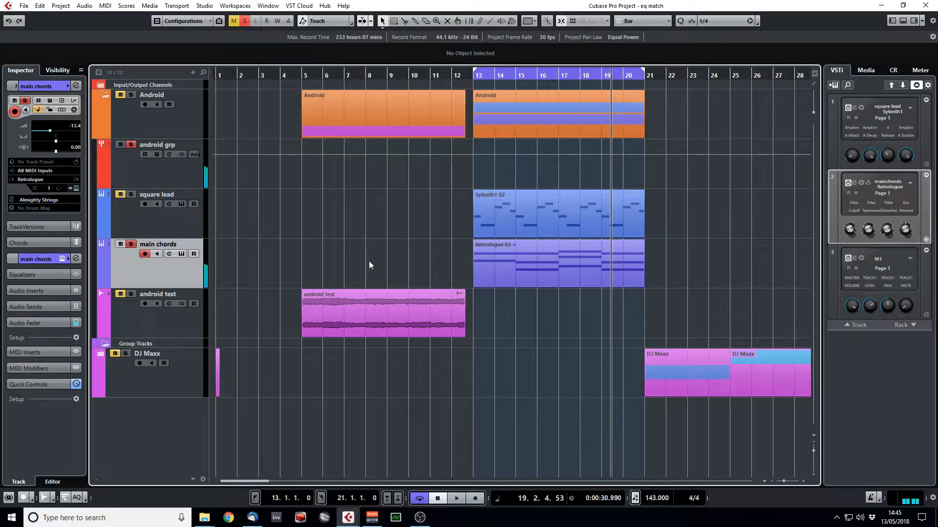
- Solo the square lead track instead of main chords and inspect the EQ settings in its Sylenth1 instrument
click(130, 244)
click(173, 222)
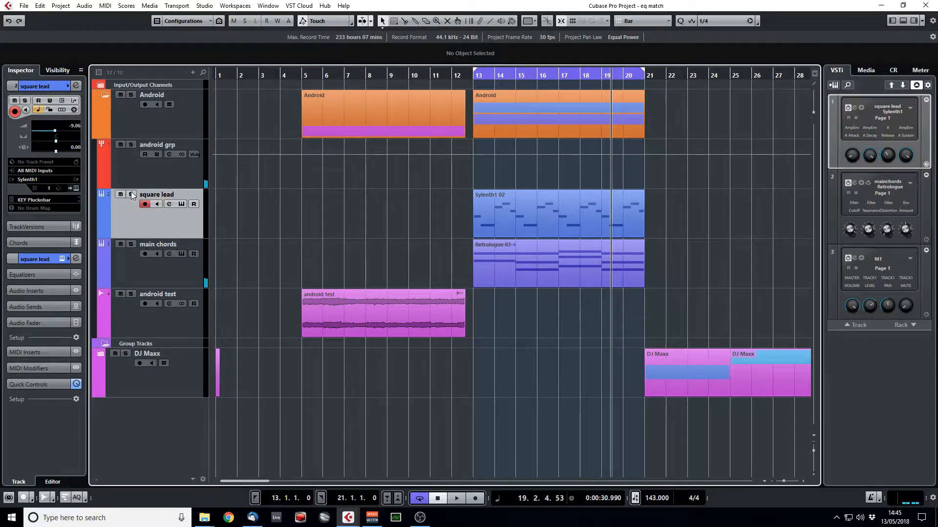
key(s)
click(75, 189)
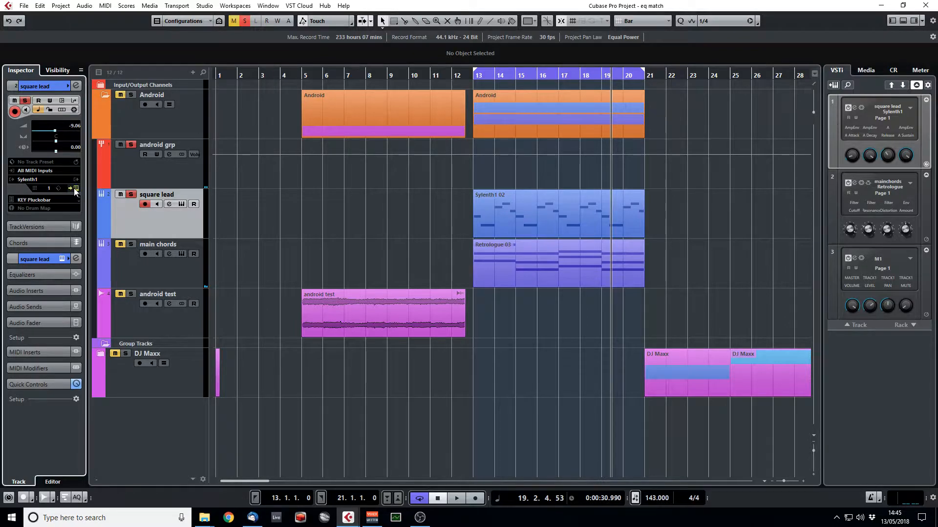
drag(584, 91, 385, 97)
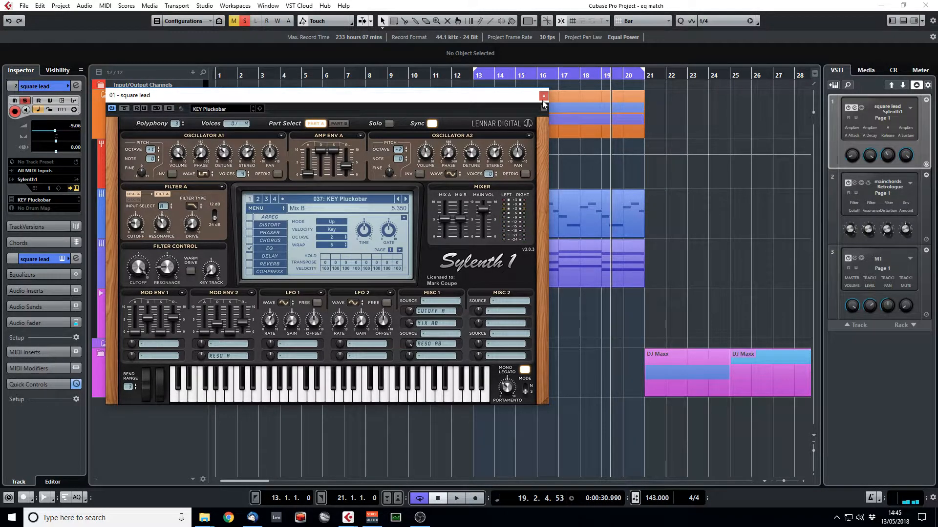
click(269, 248)
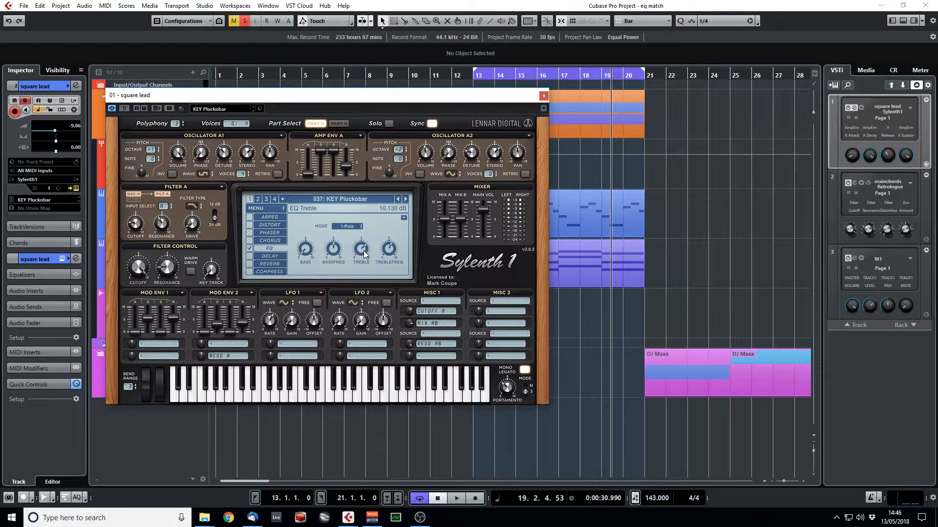
click(543, 95)
- Listen to the soloed square lead part from bar 13, then stop playback
key(space)
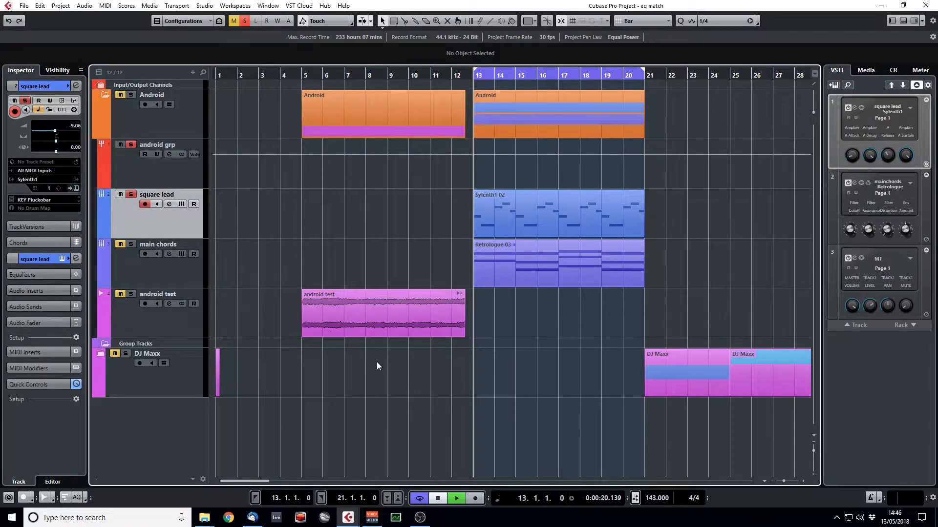
key(space)
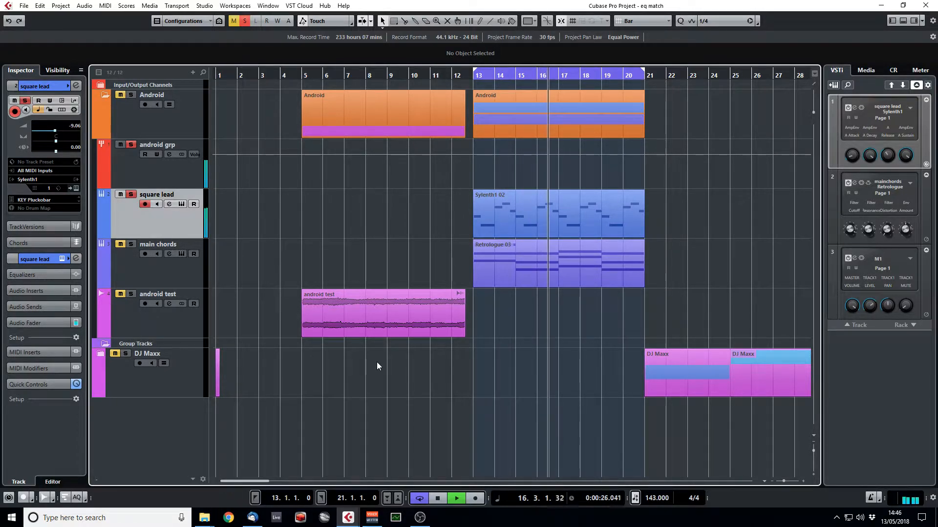
key(space)
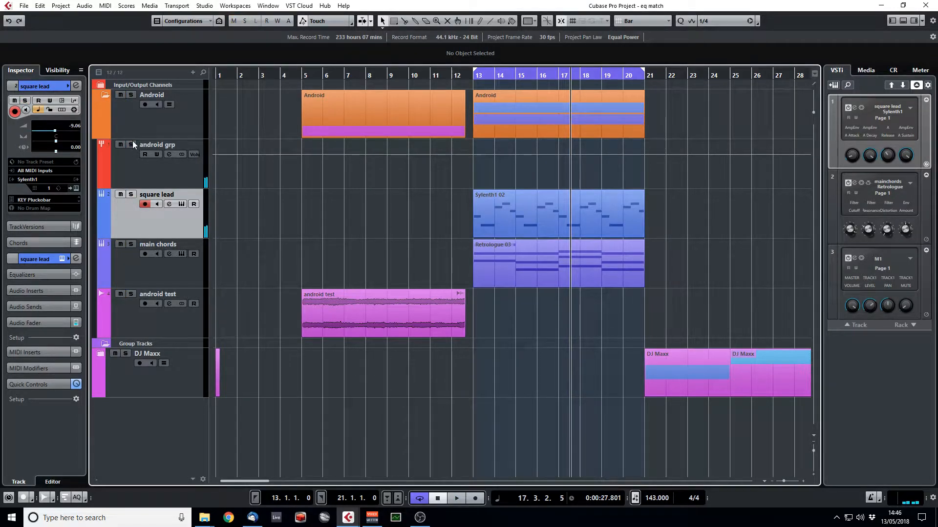
- Solo both the square lead and main chords tracks and listen to them together from bar 13
click(475, 83)
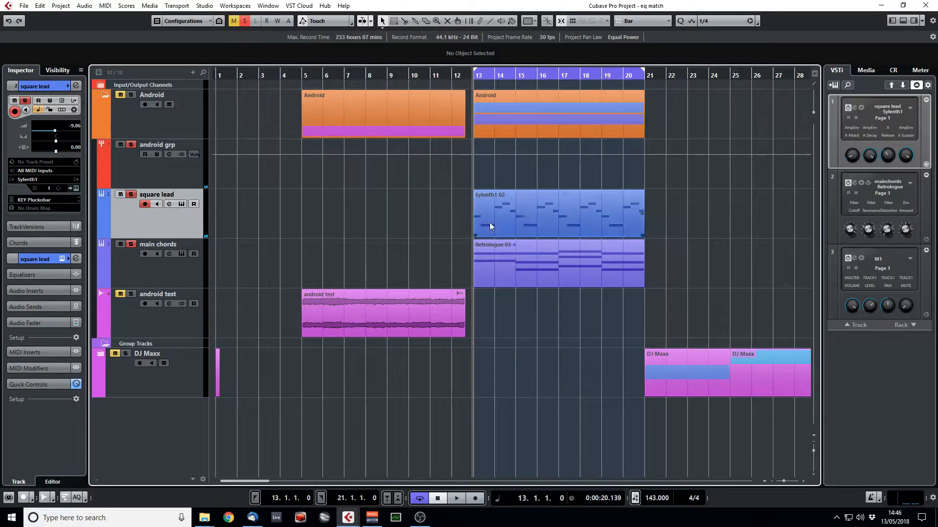
click(490, 270)
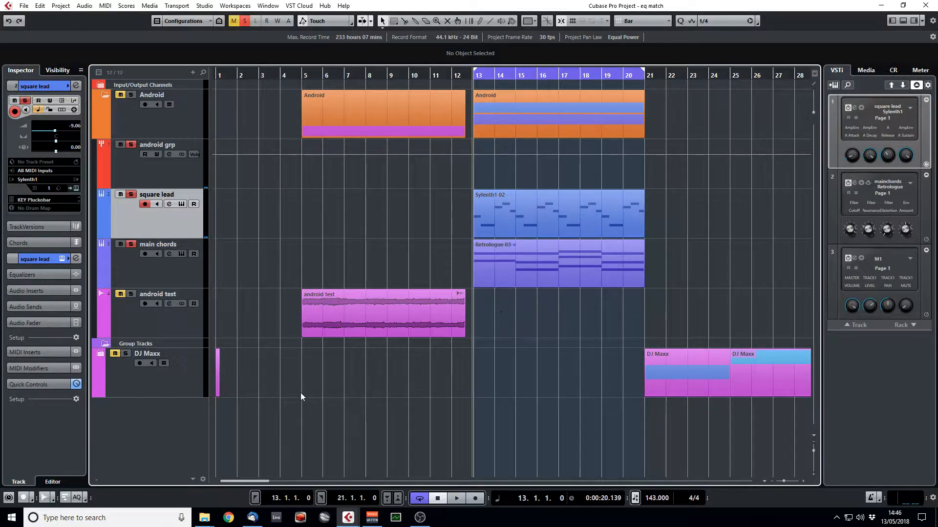
key(space)
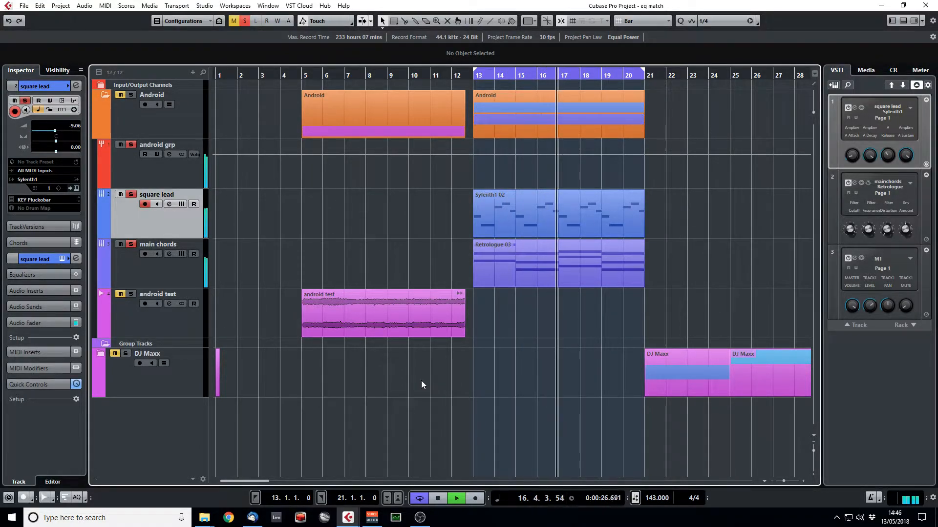
key(space)
- Solo the android test track too, listen to it from bar 5, and set the loop range to bars 5 to 13
click(307, 83)
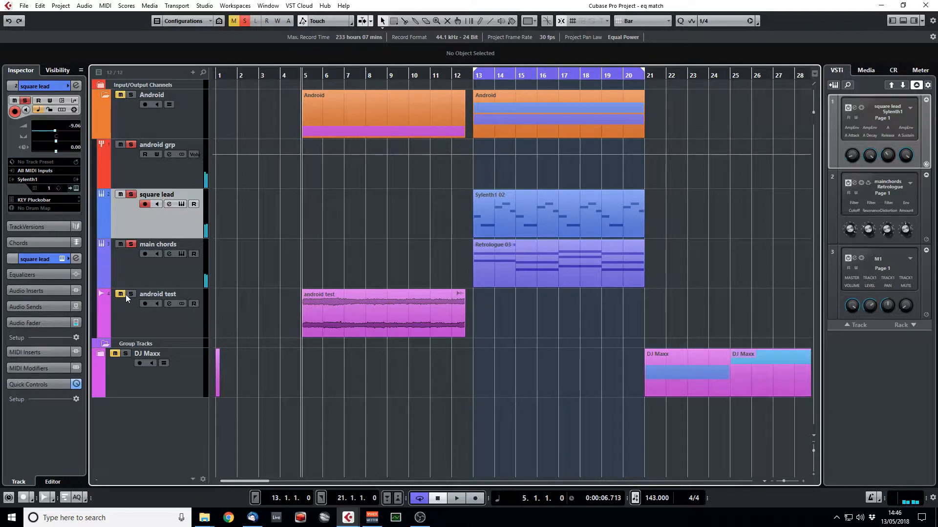
key(space)
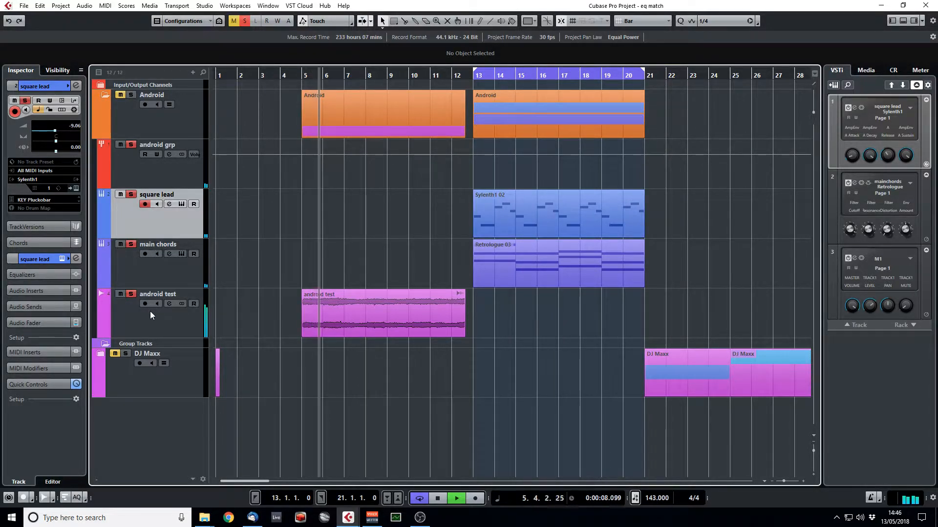
key(space)
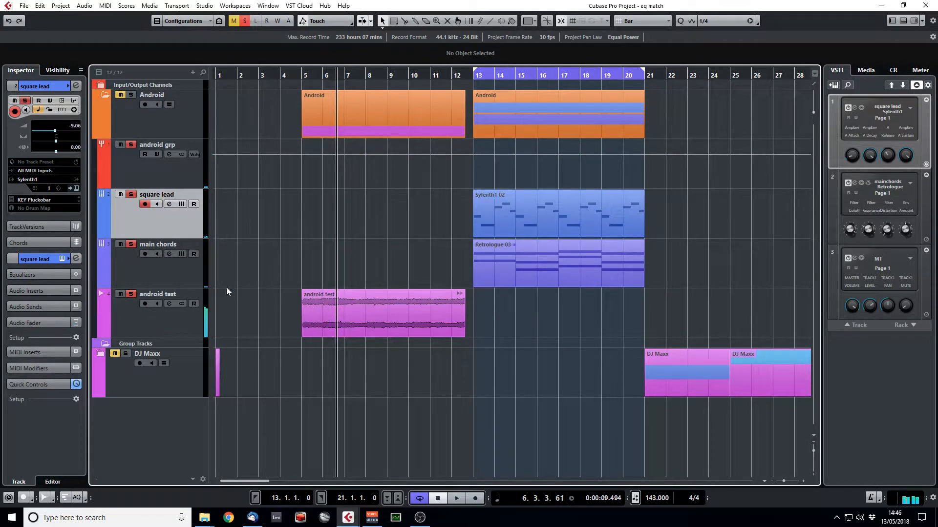
ctrl+click(305, 79)
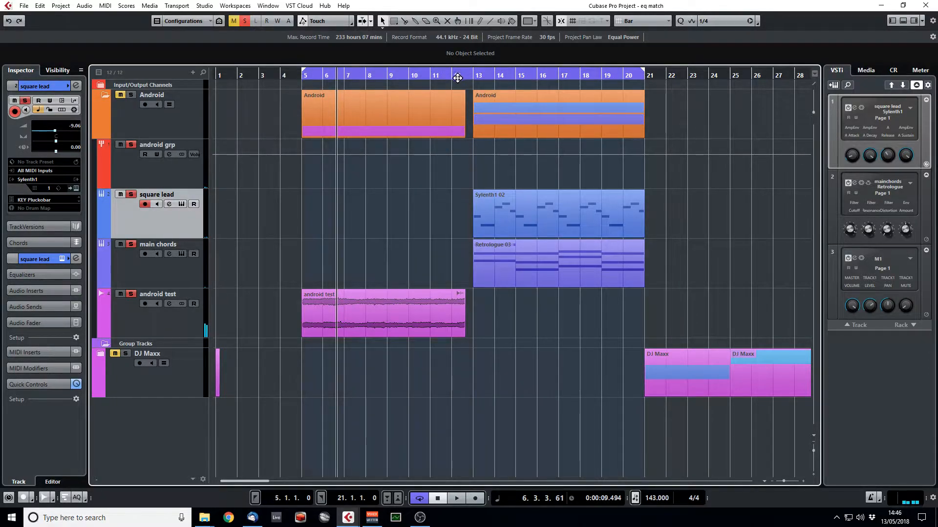
alt+click(473, 78)
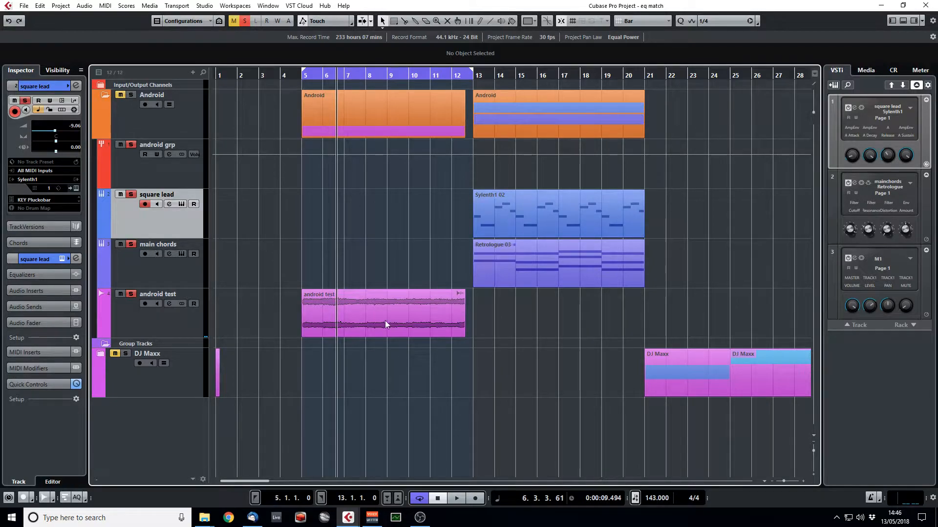
- Load Voxengo CurveEQ into the fourth insert slot of the android test channel and place both windows side by side
click(193, 335)
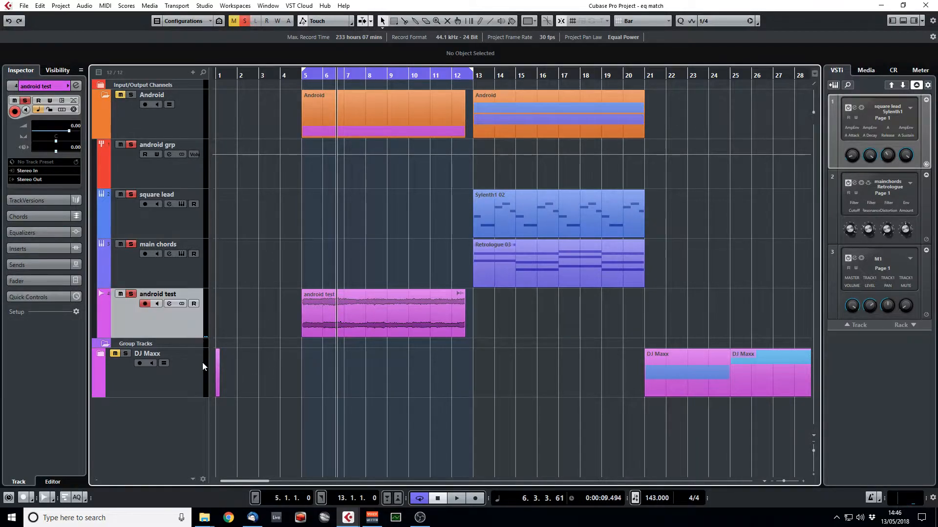
click(76, 86)
click(289, 254)
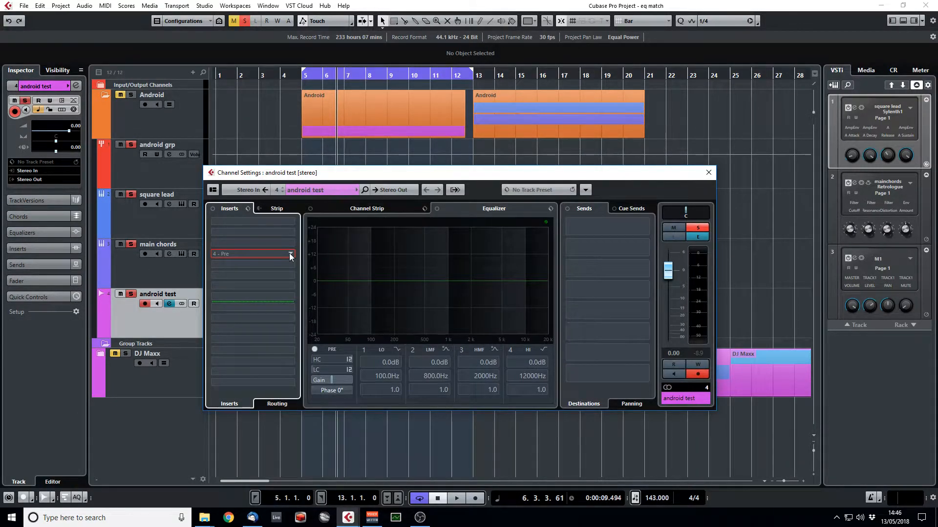
text(curve)
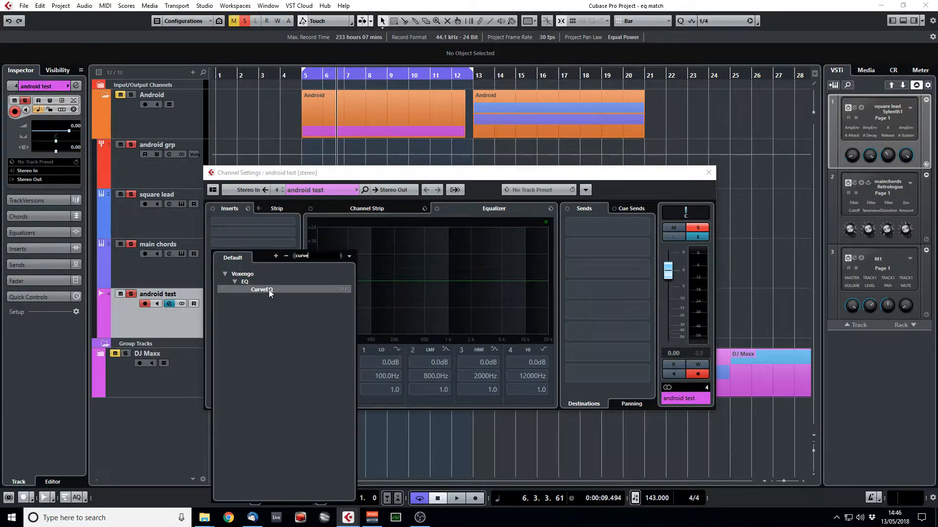
click(269, 289)
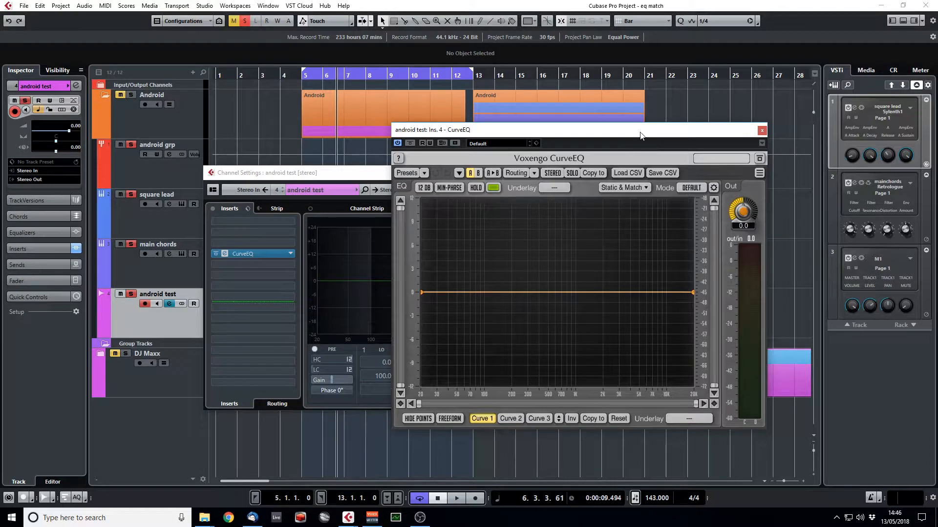
drag(761, 130, 937, 158)
drag(533, 175, 382, 181)
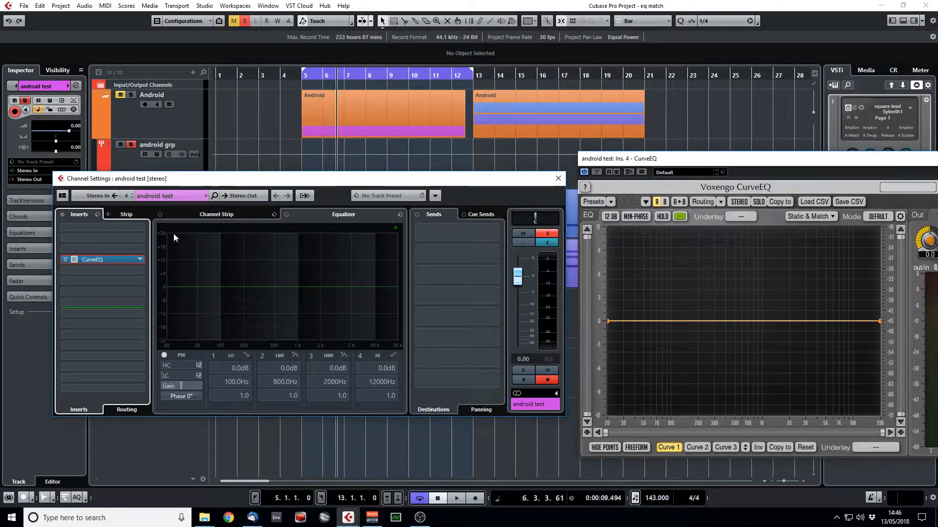
- Remove CurveEQ from the android test channel's fourth insert slot and close the channel settings
click(95, 260)
scroll(142, 293, up, 5)
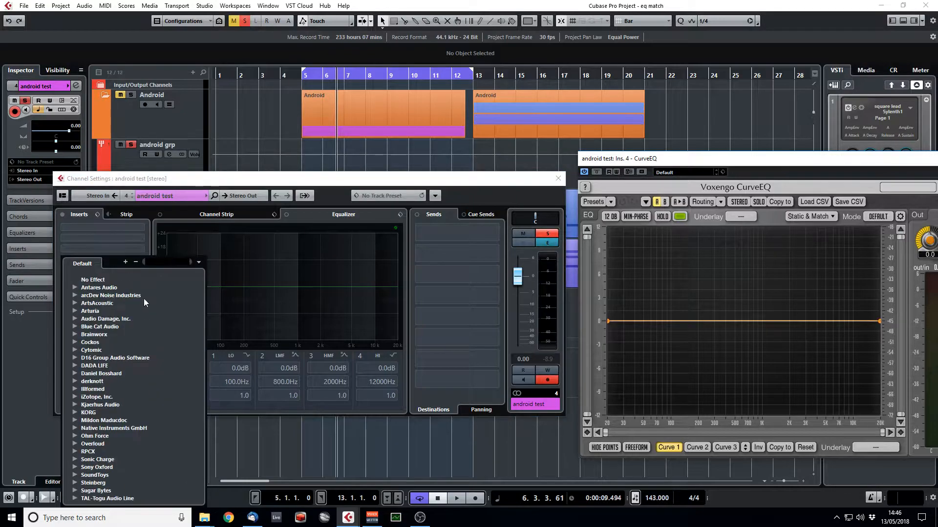
click(104, 279)
click(558, 179)
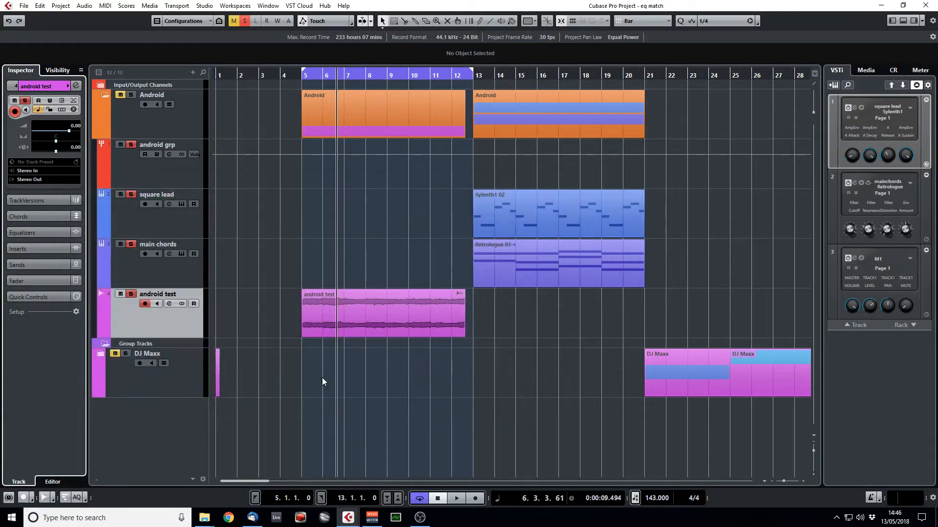
- Open the android test channel settings, move the window aside and play the track to view its spectrum
click(76, 86)
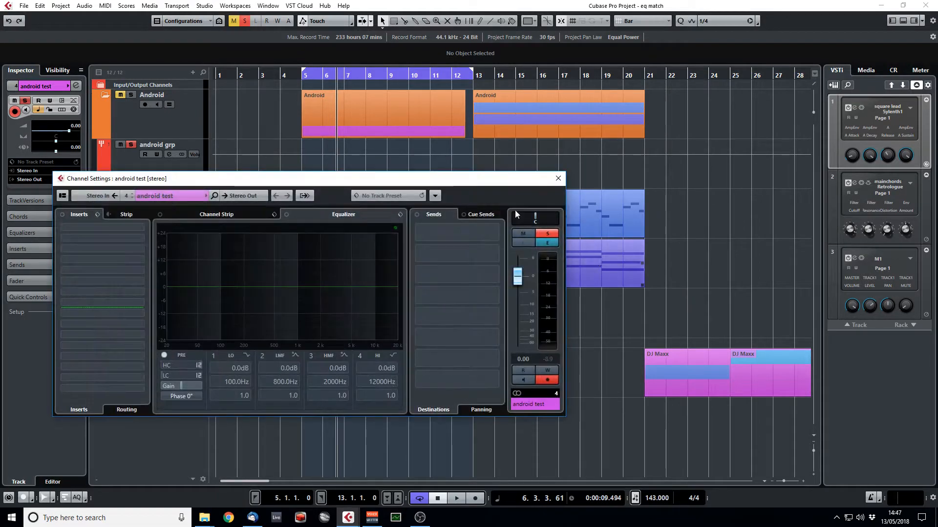
drag(393, 179, 671, 108)
key(space)
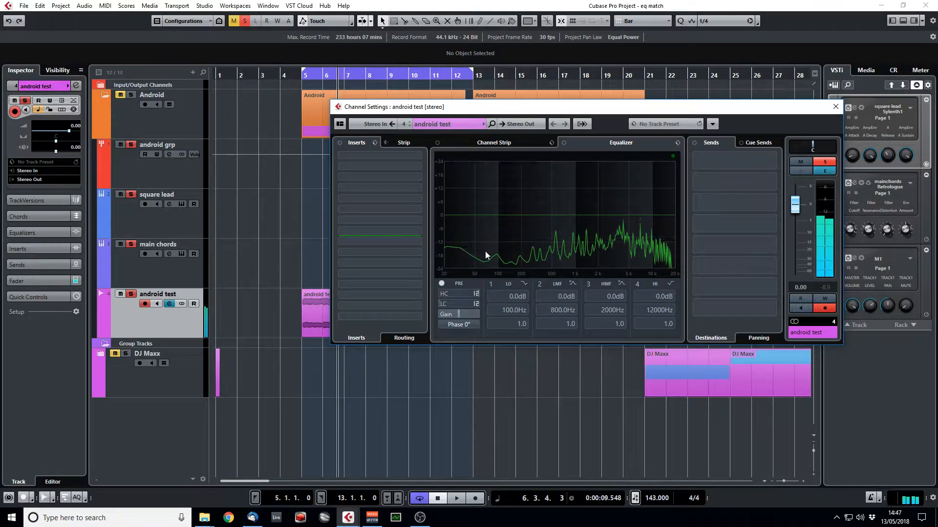
- Enable the android test low-cut filter with slope 36 at about 305 Hz, audition it and close the channel settings
click(444, 305)
click(476, 305)
click(499, 341)
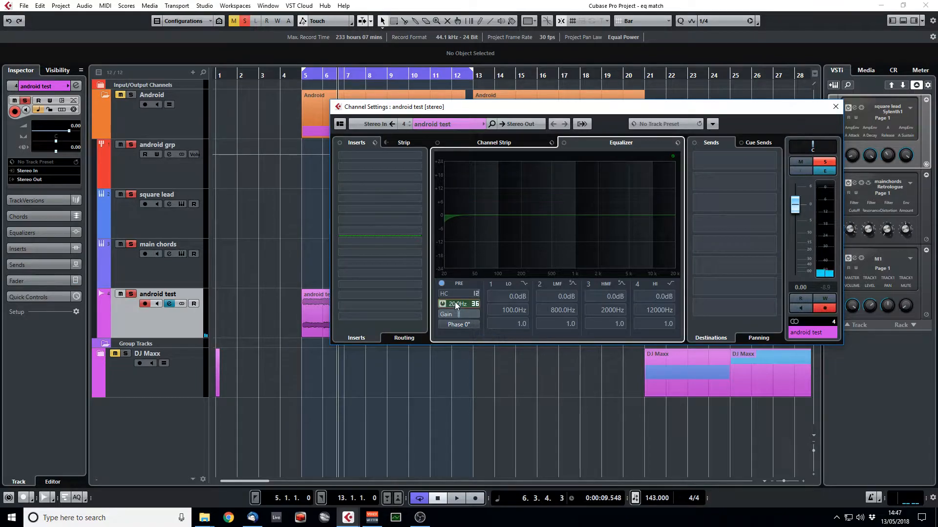
mouse_move(465, 303)
mouse_down()
mouse_move(509, 301)
mouse_move(459, 302)
mouse_up()
key(KP_1)
key(space)
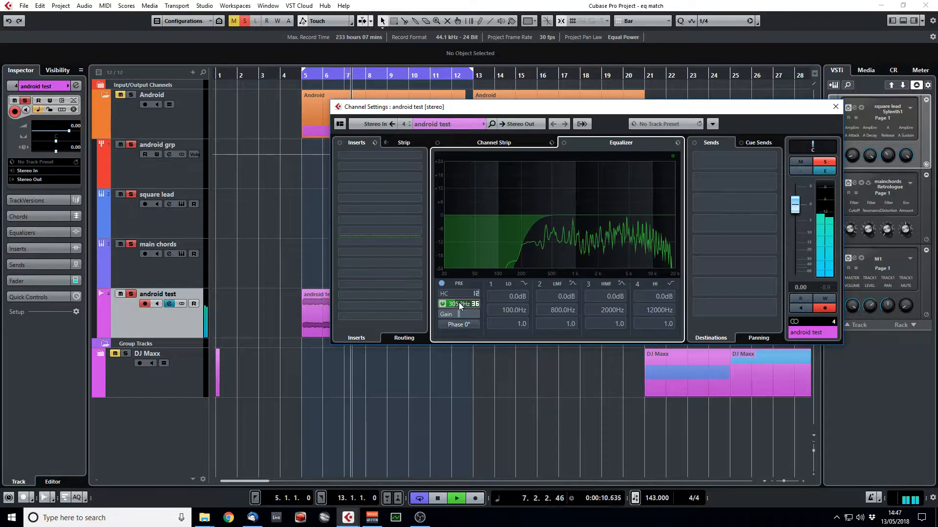
key(space)
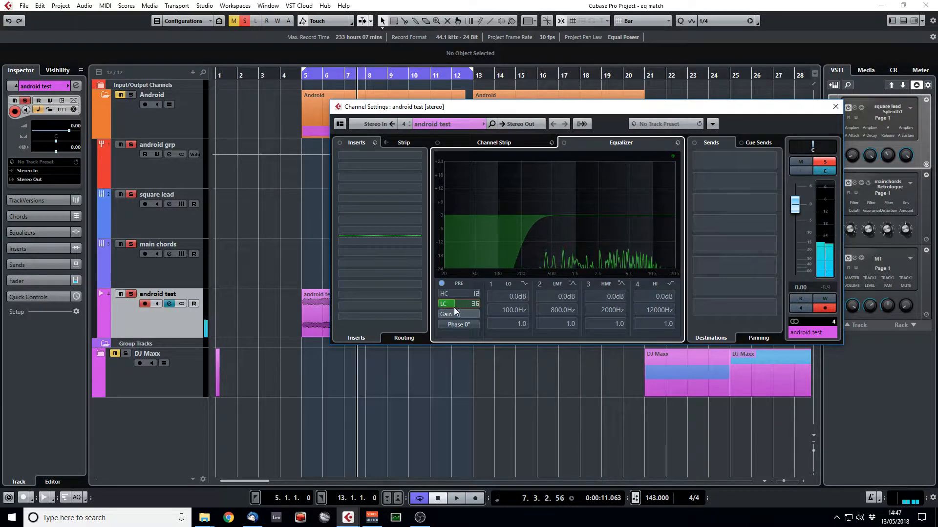
click(835, 107)
- Render the android test event in place as separate events, using the Channel Settings option and muting the source events
click(324, 313)
right_click(323, 312)
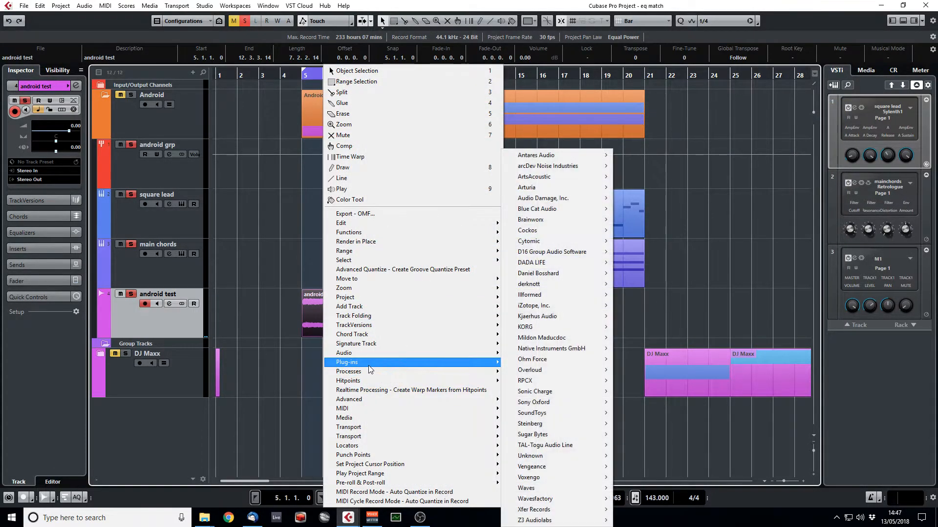
mouse_move(390, 242)
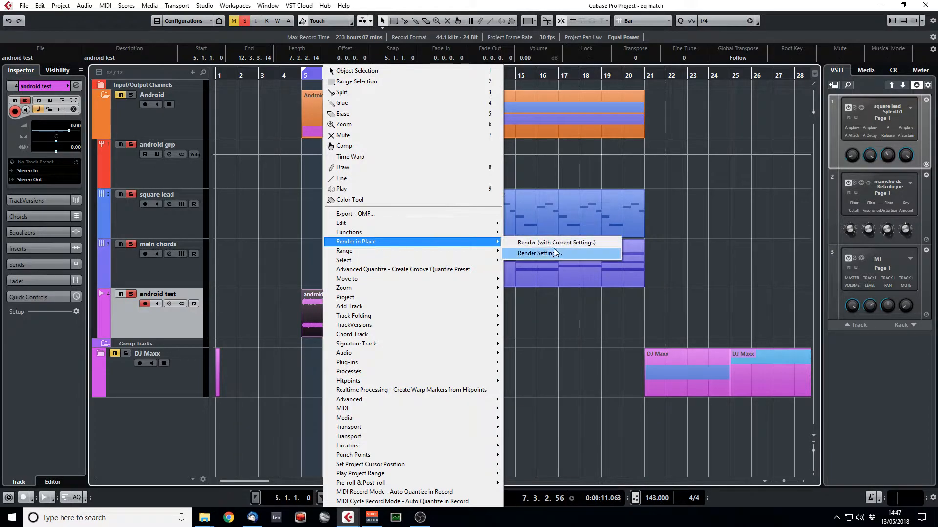
click(552, 255)
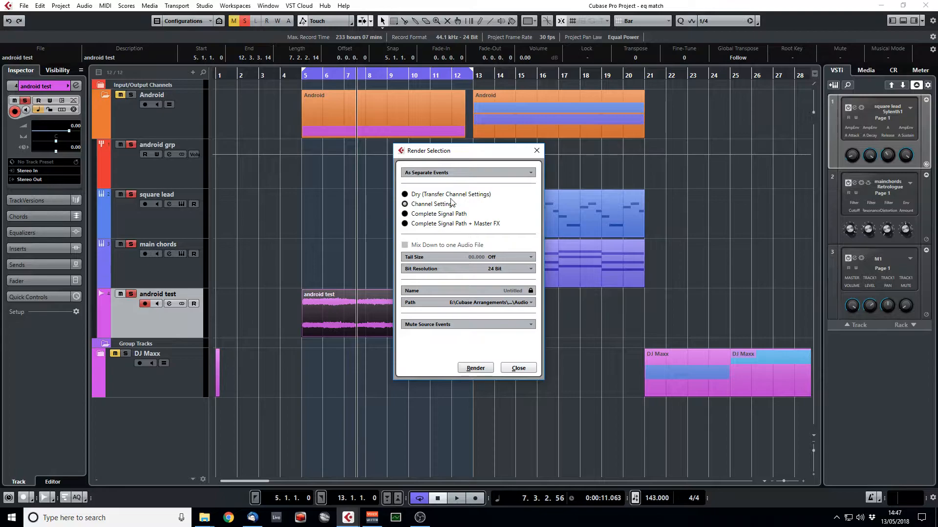
click(478, 366)
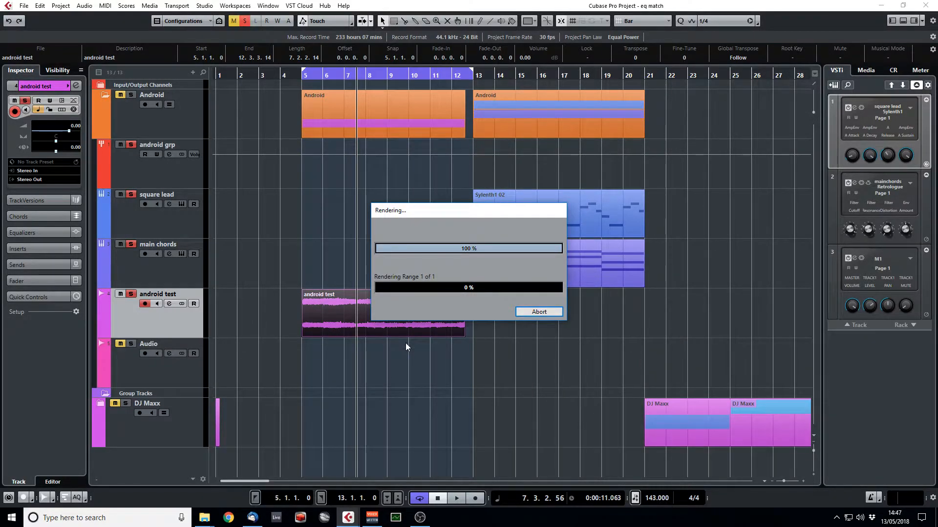
drag(194, 349, 278, 285)
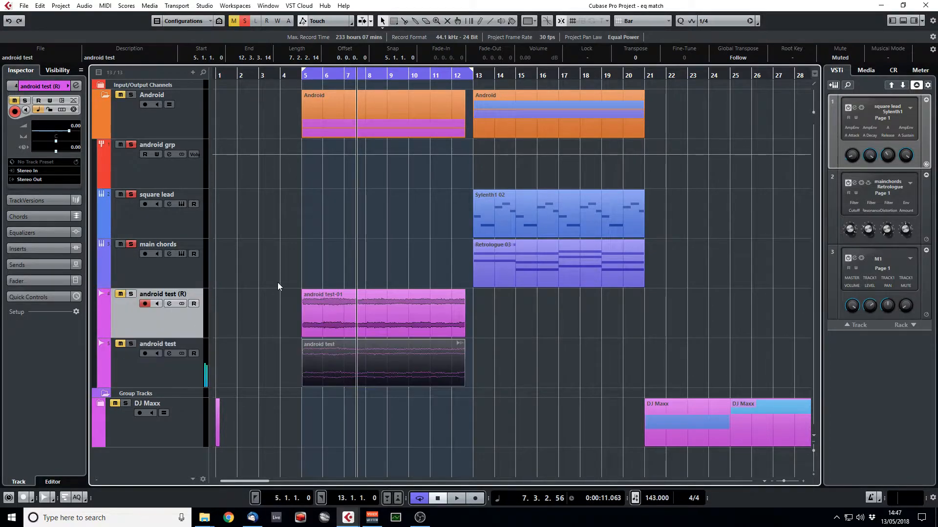
- Solo the rendered android test (R) track, play it and check its spectrum in the channel settings
key(space)
click(131, 294)
click(76, 86)
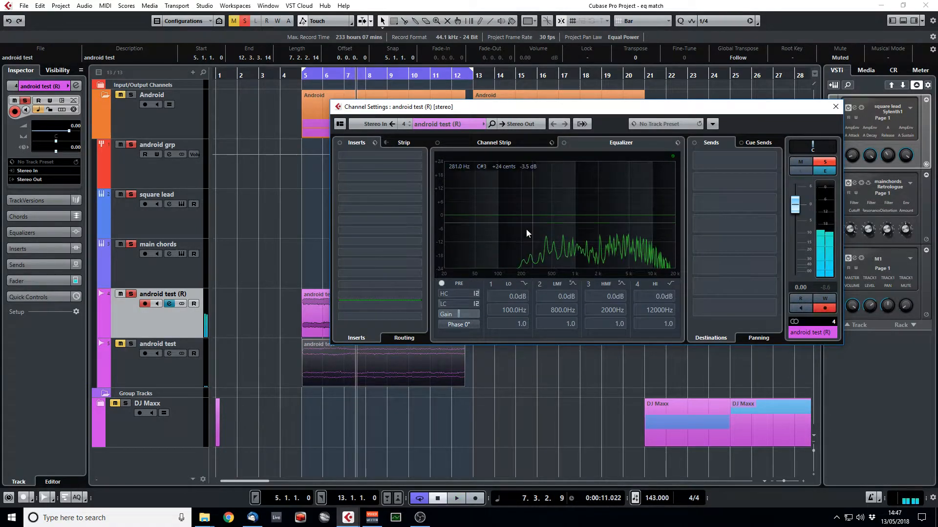
click(835, 107)
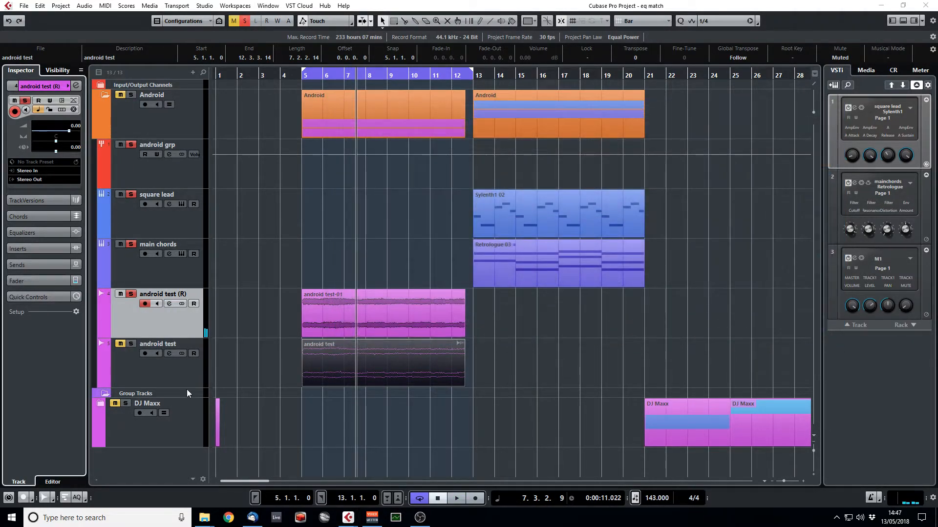
- Load Voxengo CurveEQ into the fourth insert slot of the android test (R) channel and close the channel settings
click(76, 86)
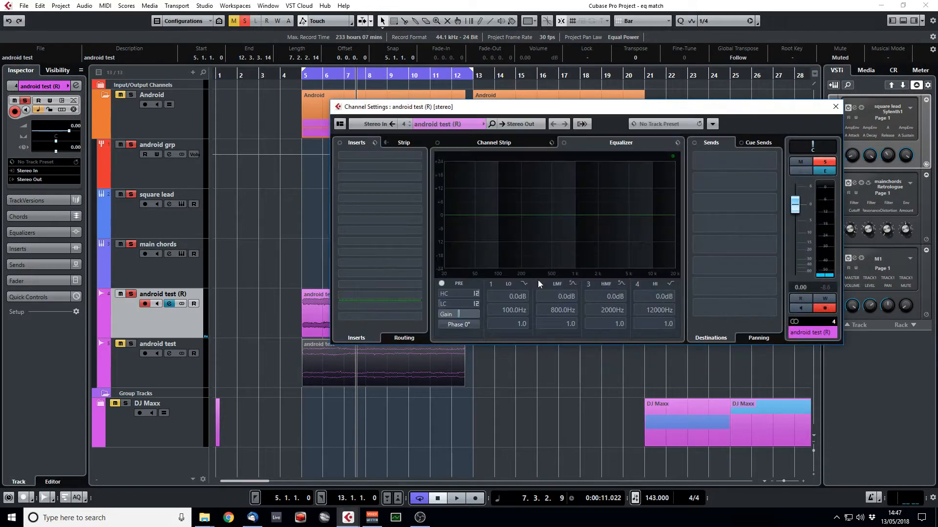
click(415, 190)
text(curve)
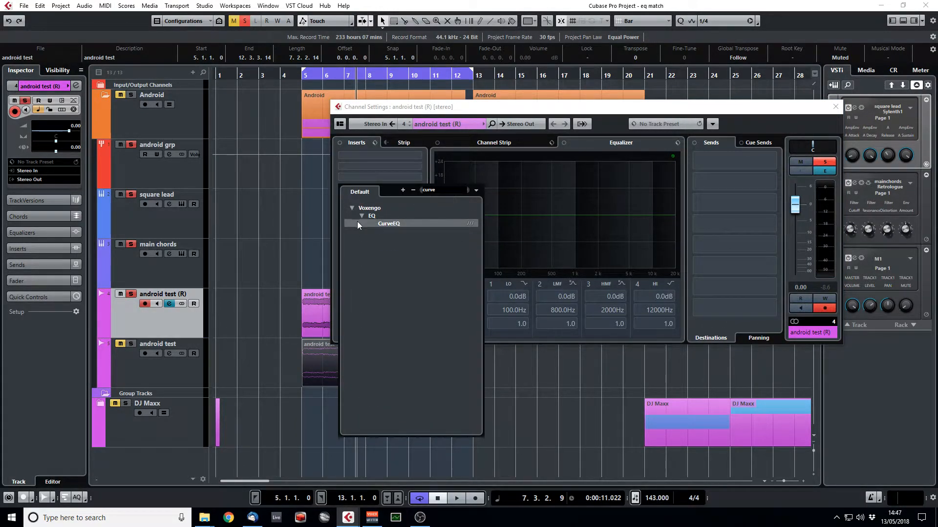
click(388, 224)
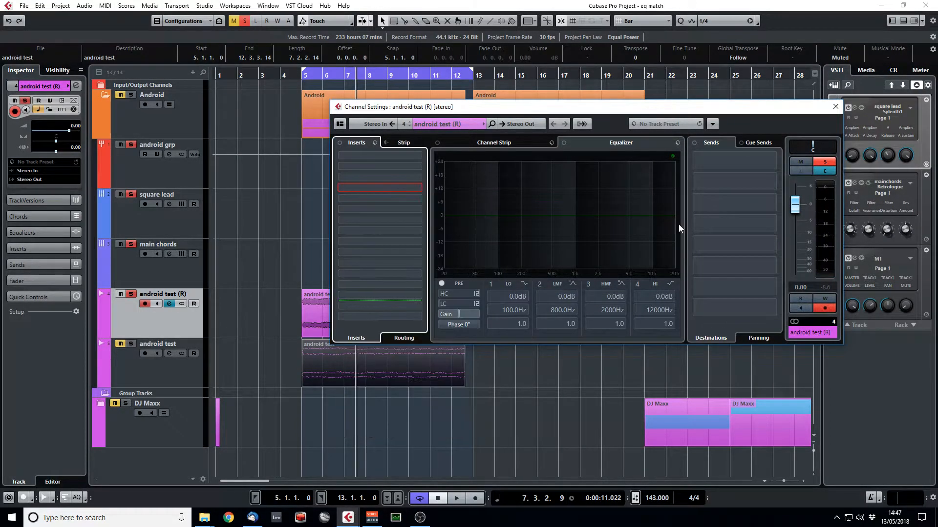
click(835, 106)
drag(635, 157, 312, 148)
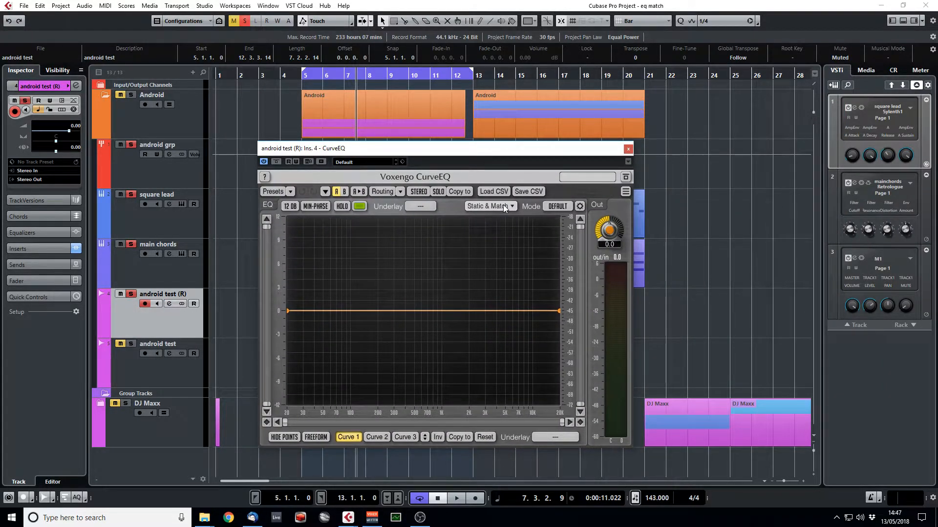
- Set CurveEQ's spectrum mode to AVERAGE and move its window clear of the android test events
click(566, 207)
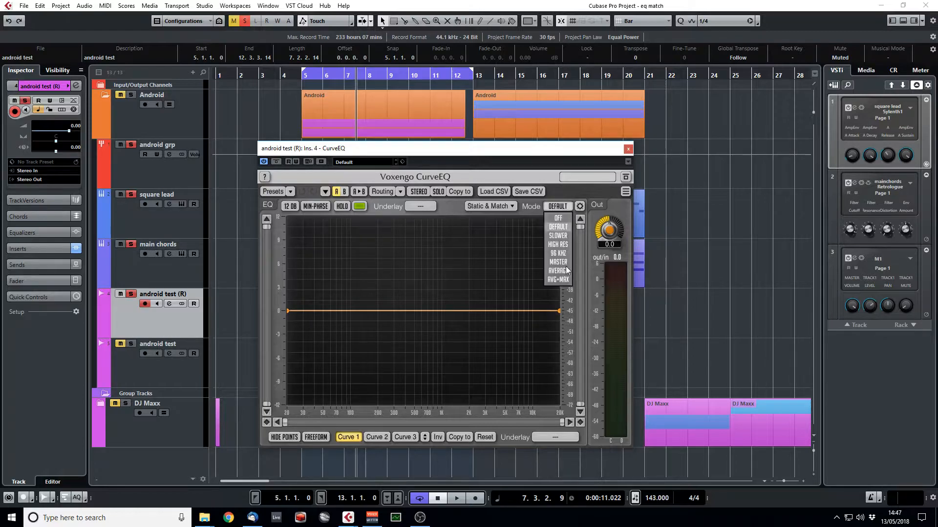
click(558, 270)
drag(553, 149, 764, 92)
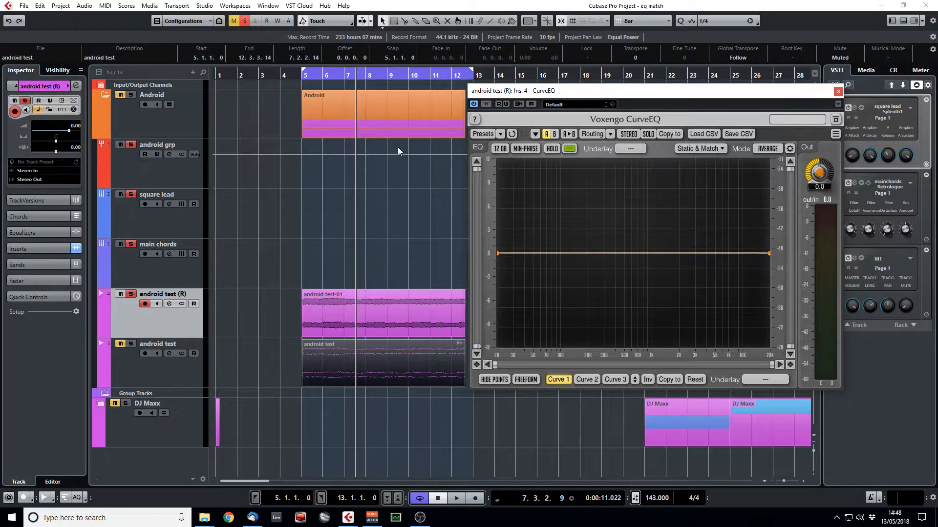
- End the loop range at bar 12 and play the loop from bar 5 so CurveEQ averages the android test (R) spectrum
alt+click(457, 79)
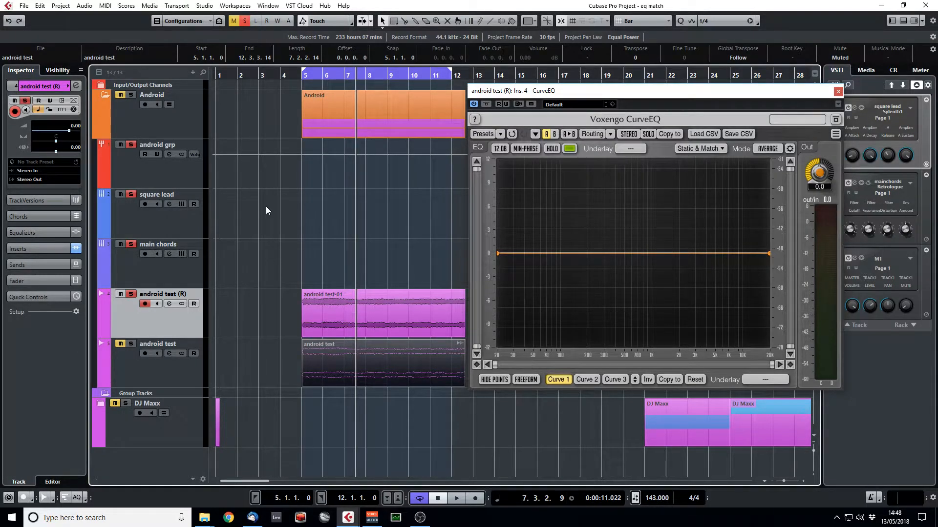
key(space)
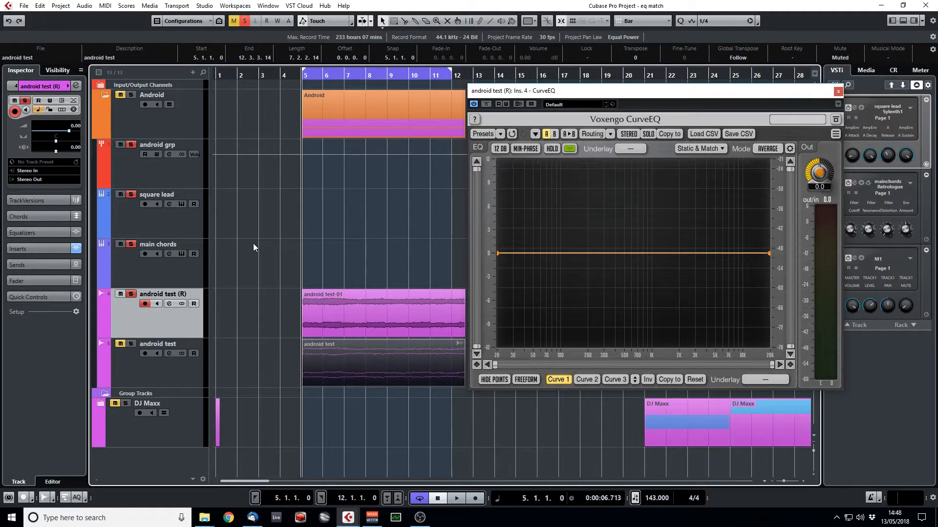
key(space)
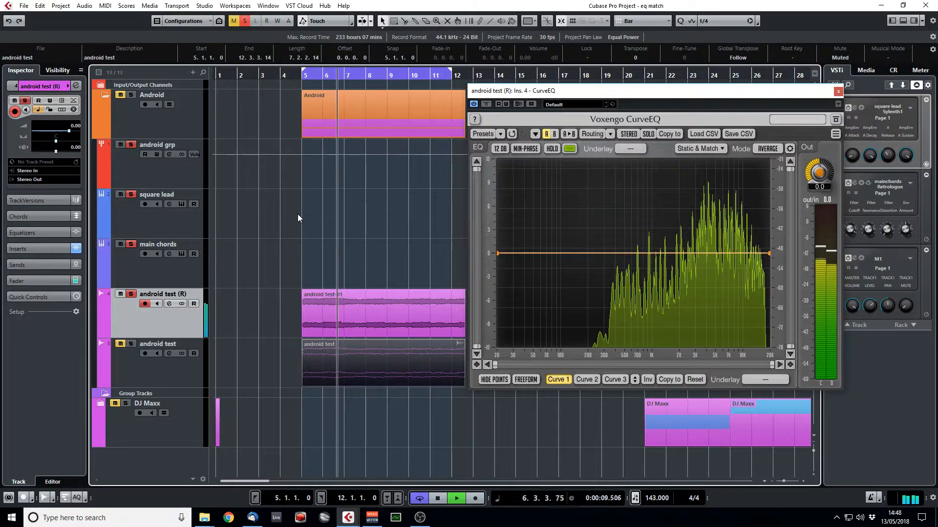
- Take the averaged spectrum into the first slot of the Static Spectrums Editor and name it ANDROID
drag(685, 96, 529, 90)
click(558, 143)
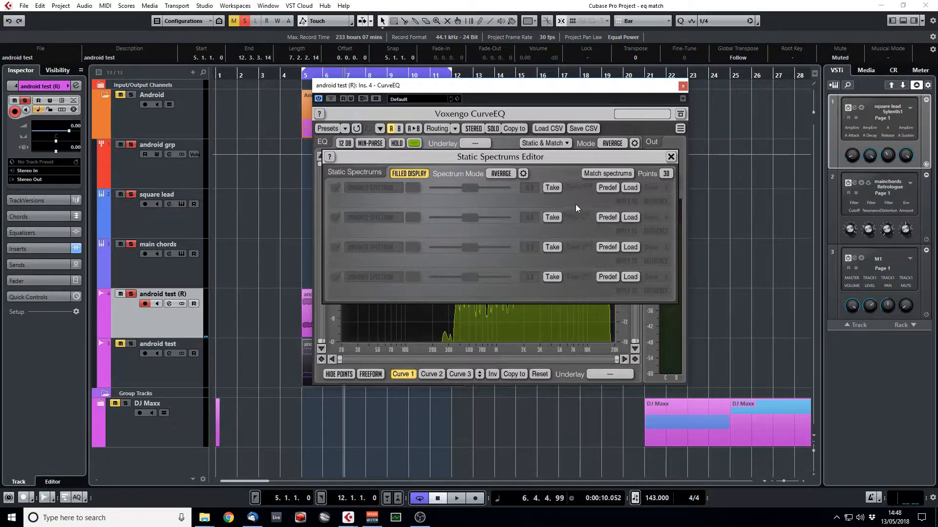
click(550, 188)
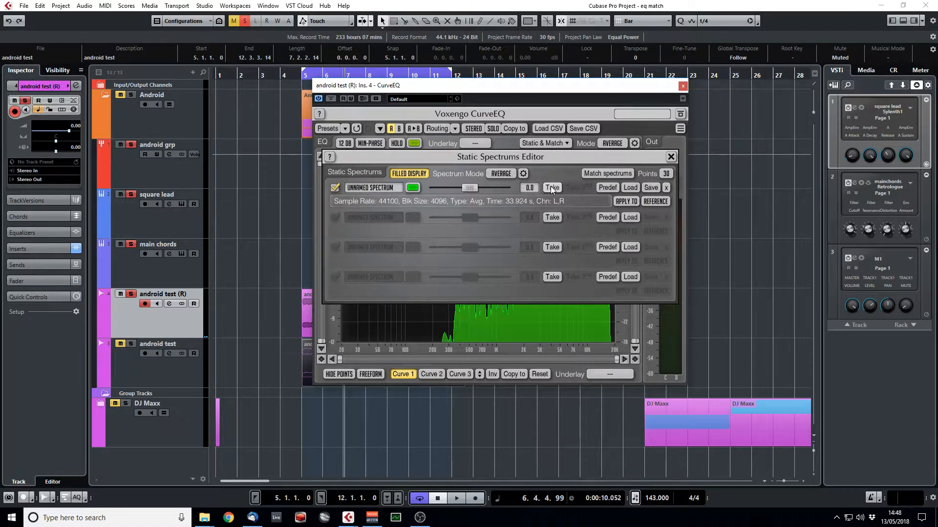
click(398, 187)
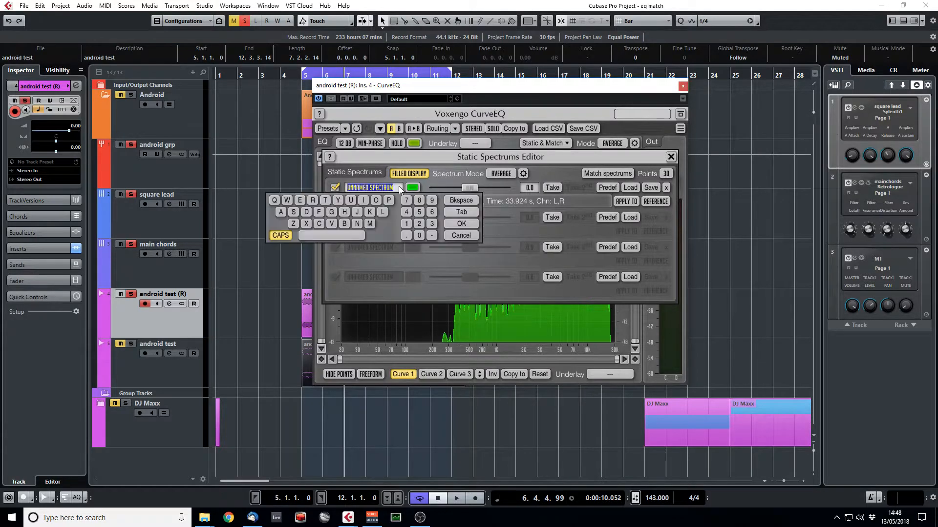
text(ANDROID)
key(Return)
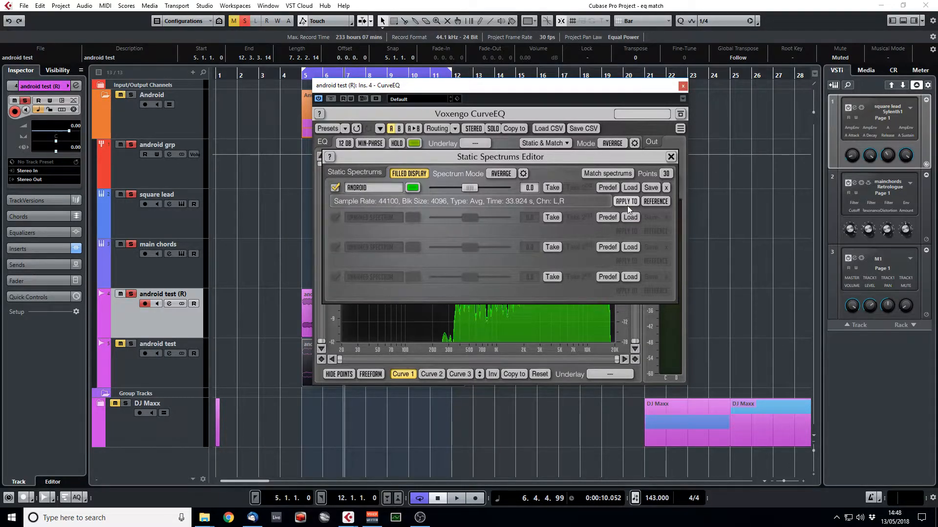
- Save the ANDROID spectrum in Documents as Android (L R 4096 Avg-034) and close the editor and CurveEQ
click(650, 186)
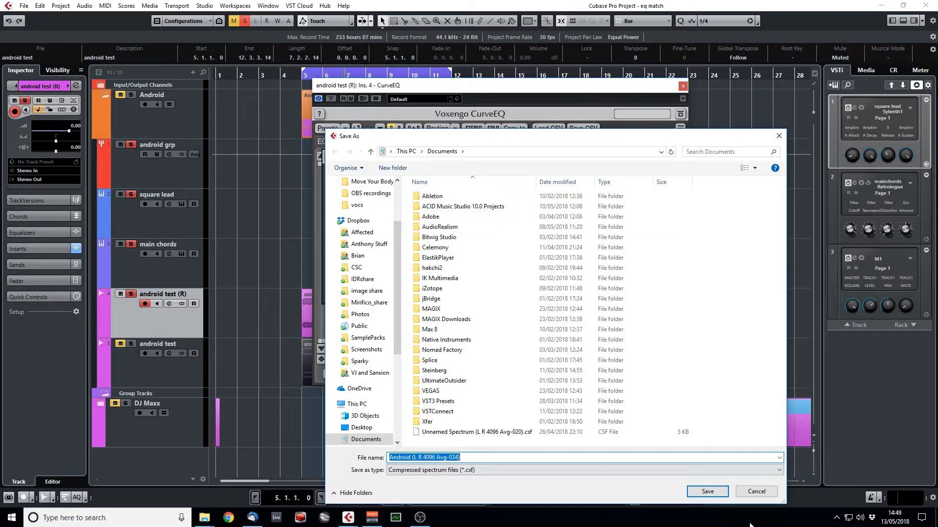
click(715, 492)
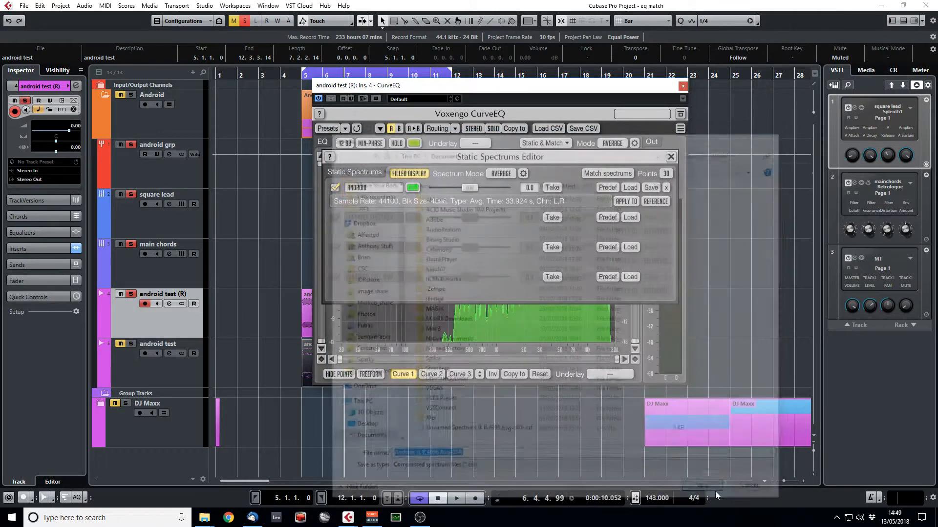
click(671, 155)
click(682, 85)
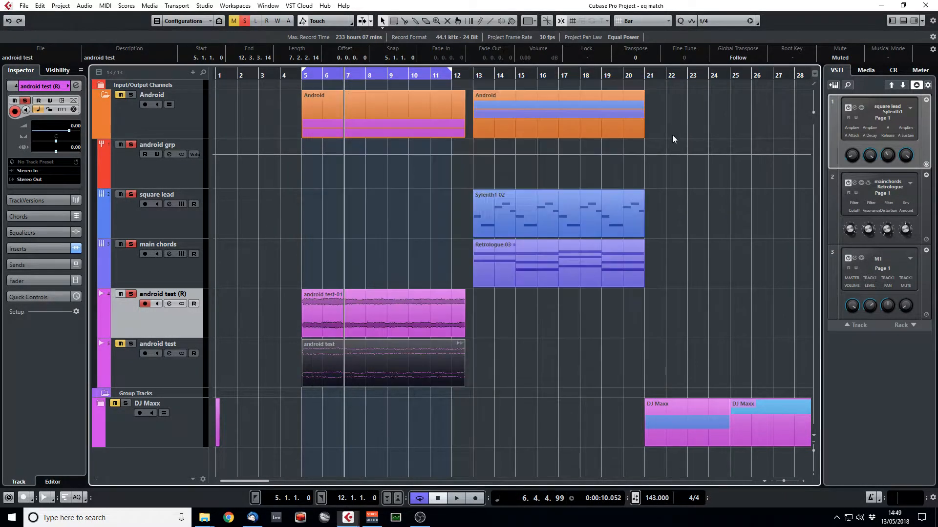
- Set the loop range to bars 13 to 21 and load CurveEQ into the android grp channel's fourth insert slot
drag(643, 82, 472, 79)
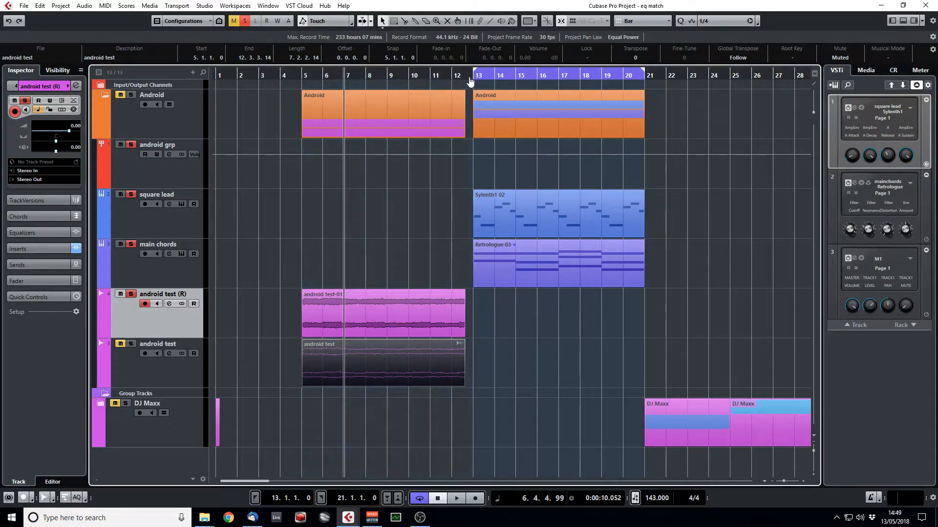
click(188, 180)
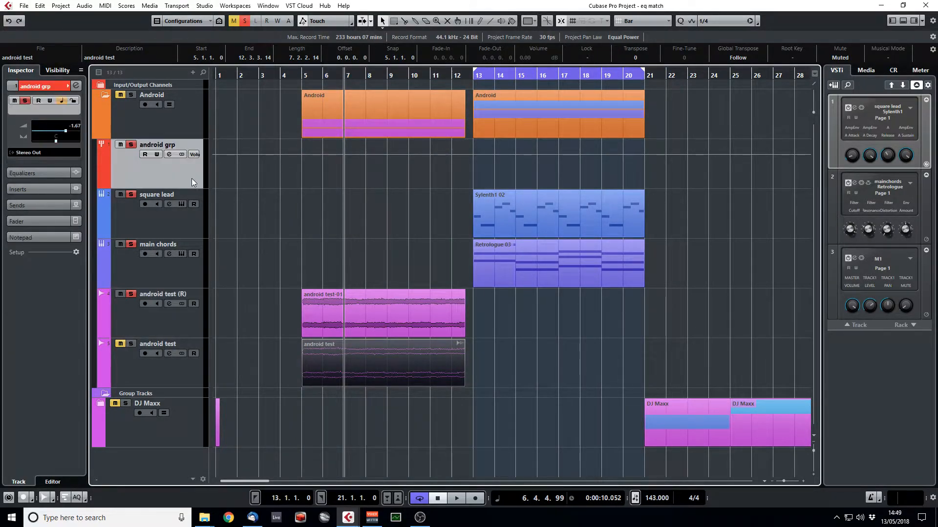
click(75, 85)
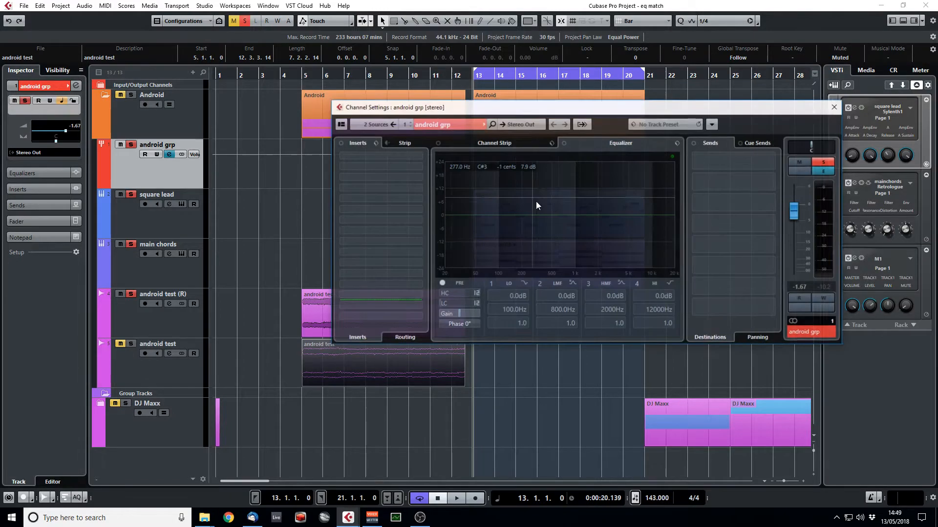
click(417, 189)
text(curve)
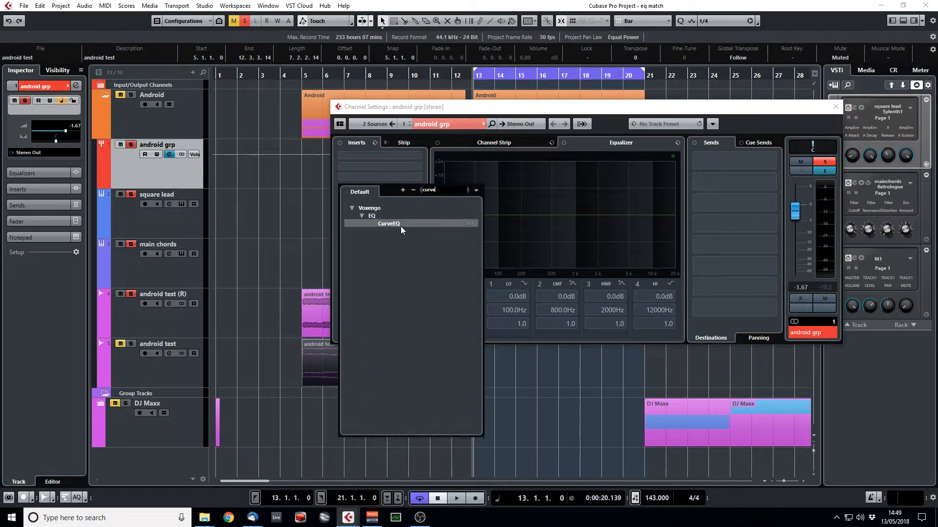
click(391, 223)
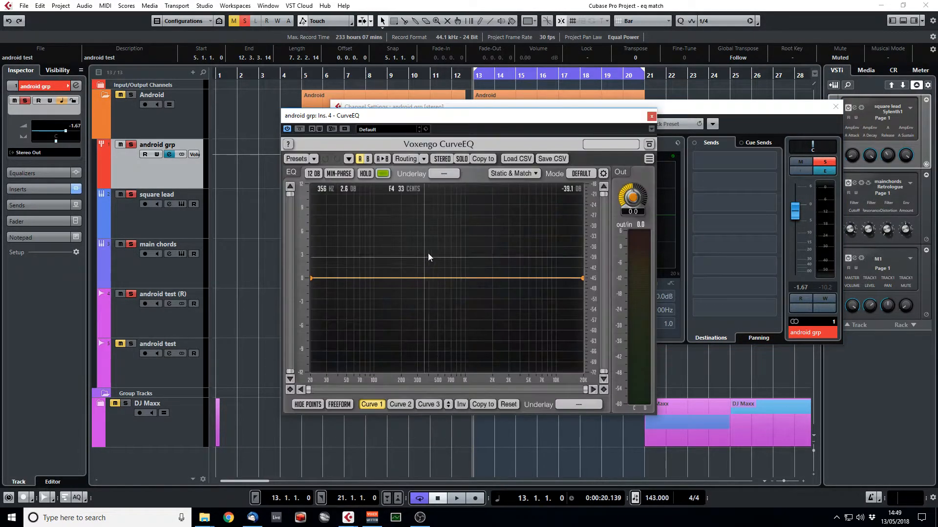
- Set the android grp CurveEQ to AVERAGE mode, close the channel settings and move the plug-in clear of the looped events
click(576, 175)
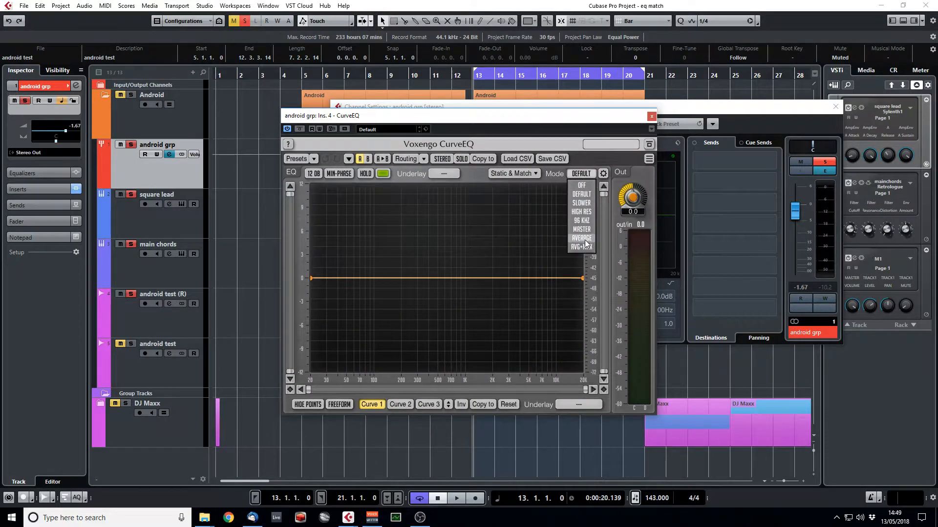
click(835, 106)
drag(574, 122, 351, 104)
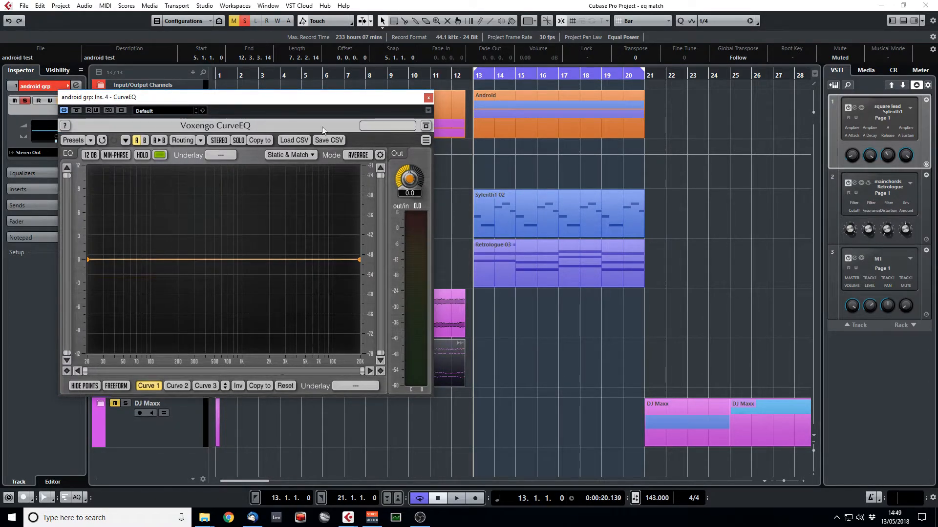
- Play the looped remake through CurveEQ until its averaged spectrum has built up, and move the plug-in off the track list
key(space)
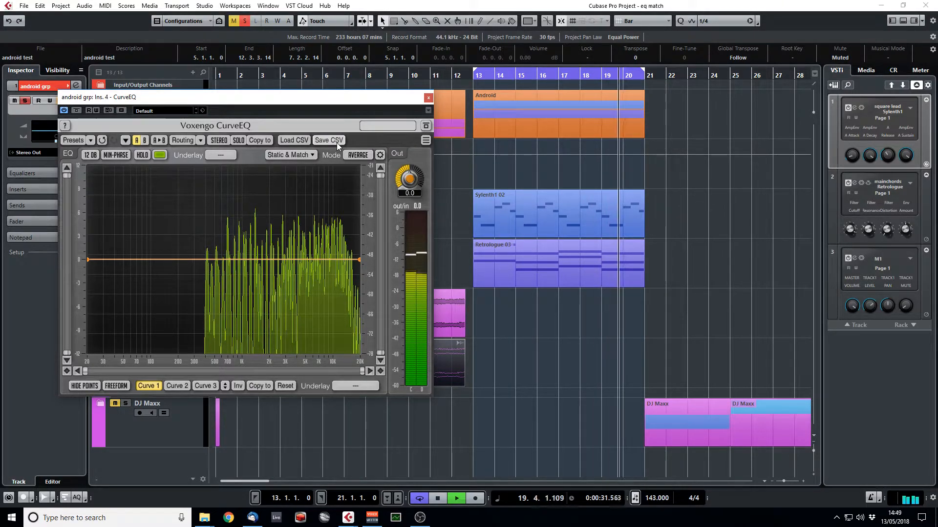
key(space)
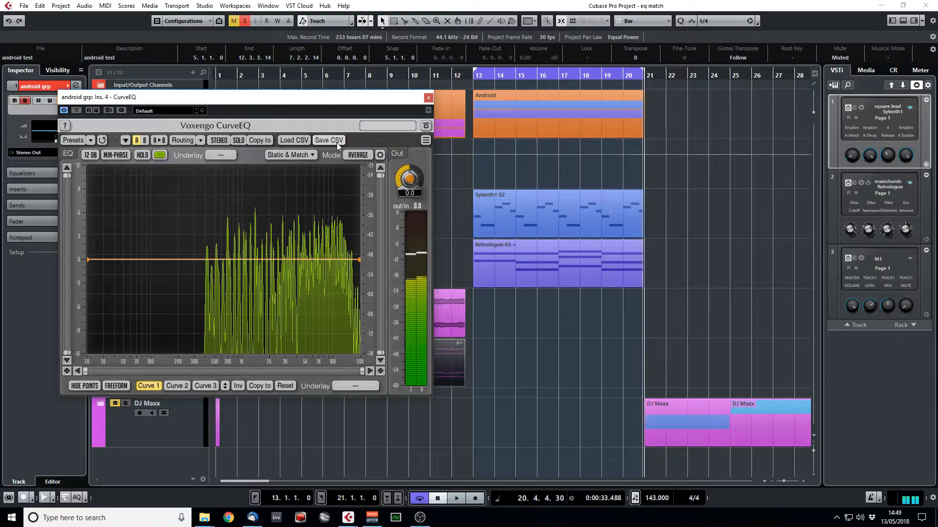
drag(332, 93, 497, 130)
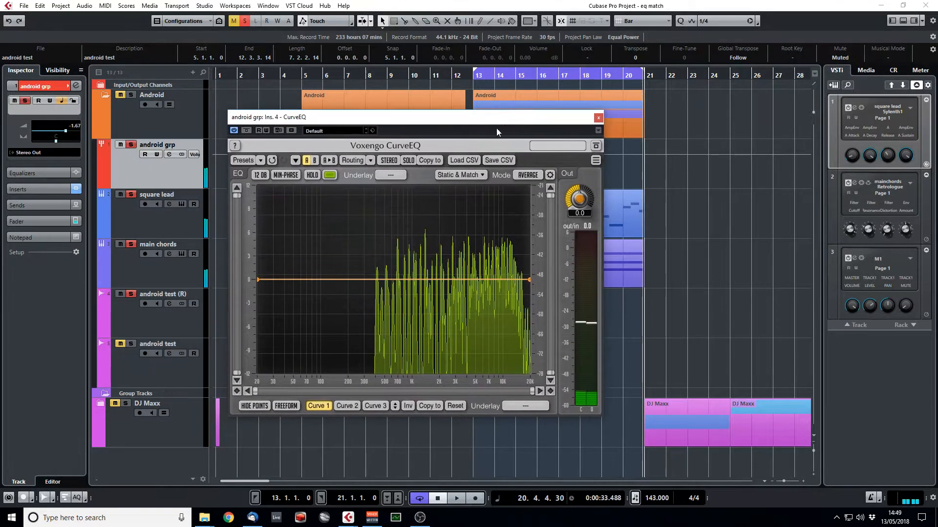
- Take the averaged spectrum into the second slot of the Static Spectrums Editor and name it ANDROID REMAKE
click(467, 177)
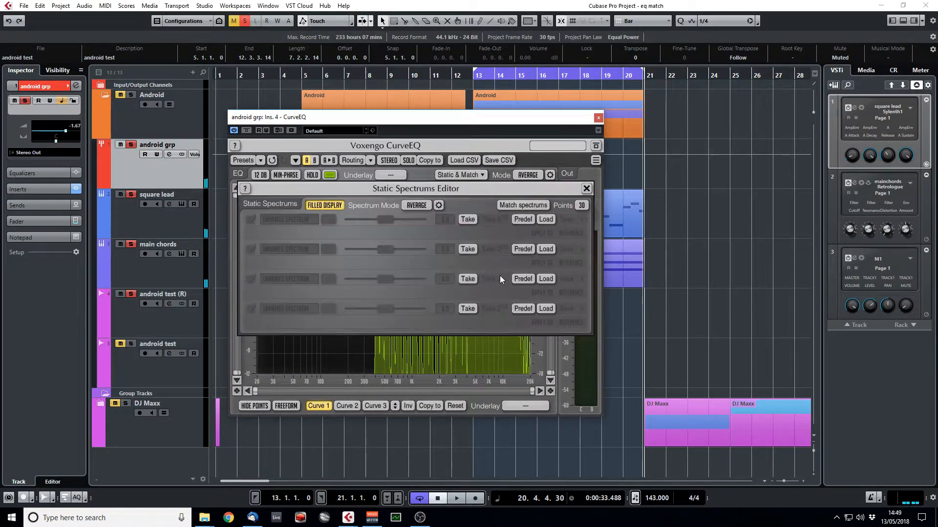
click(467, 249)
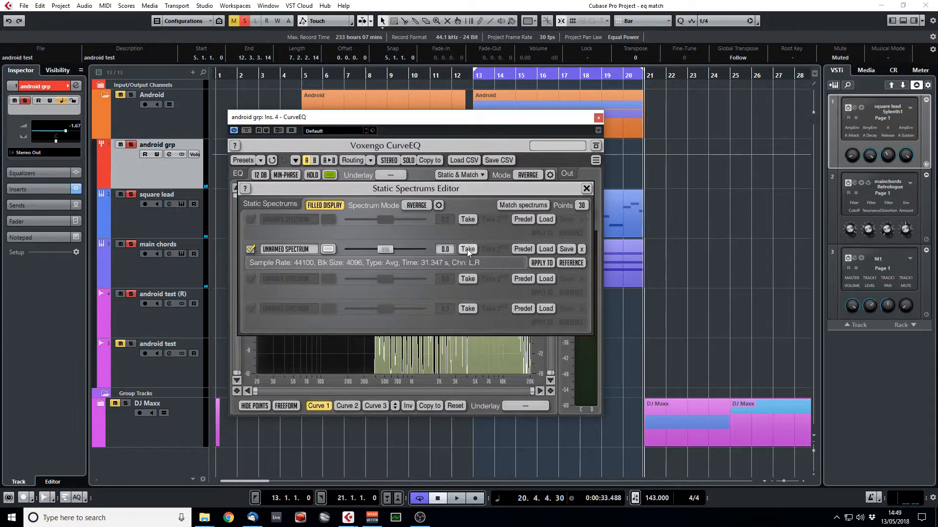
click(311, 249)
text(ANDROID REMAKE)
key(Return)
- Load the saved ANDROID spectrum into the first slot as reference and match ANDROID REMAKE to it with 30 points
click(547, 218)
double_click(394, 431)
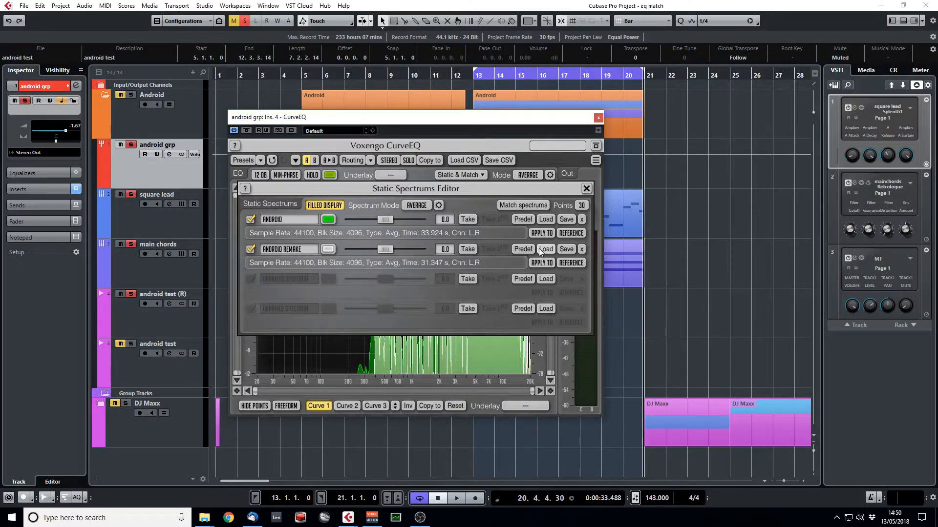
click(569, 233)
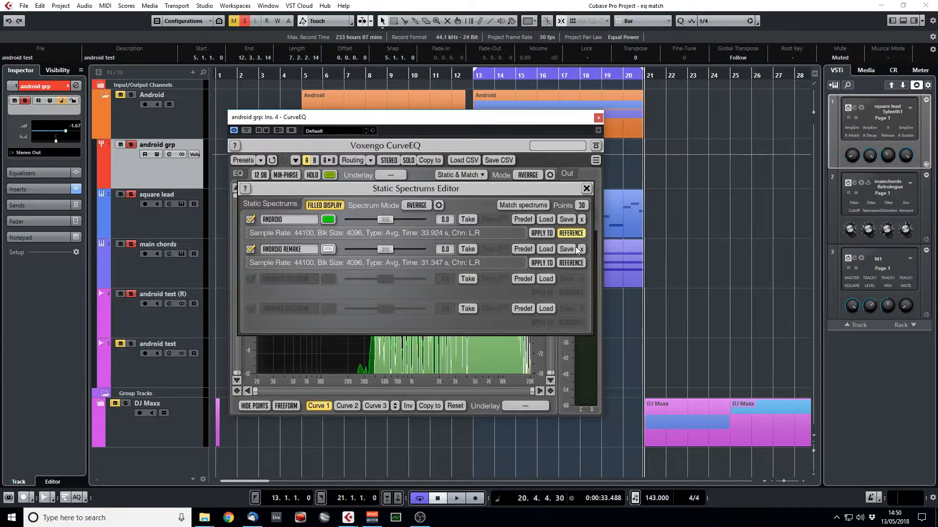
click(540, 263)
click(531, 206)
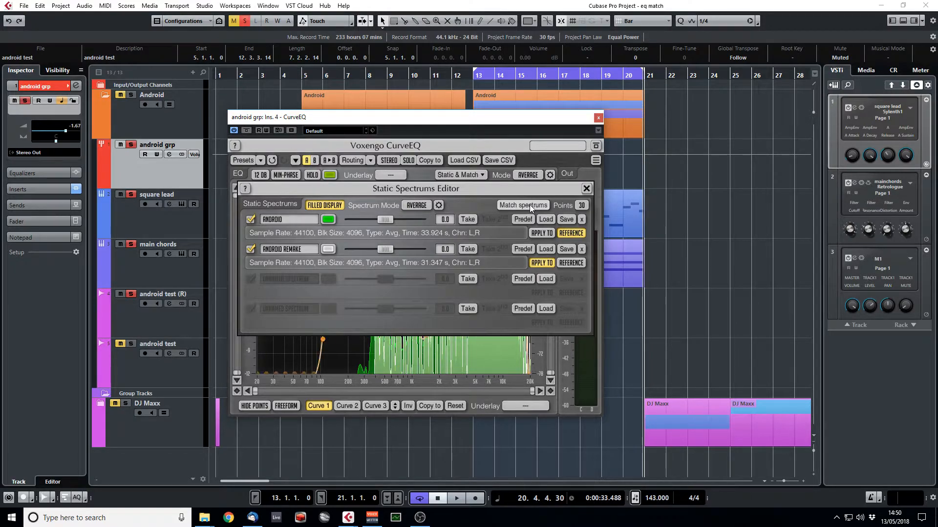
click(586, 189)
- Move CurveEQ clear of the tracks, extend the loop start to bar 5, and compare the reference with the matched remake
drag(505, 120, 399, 115)
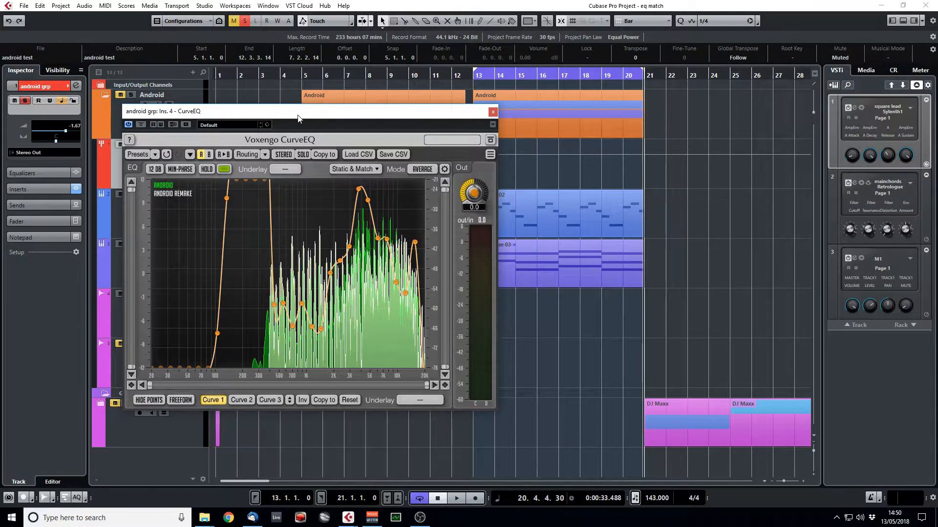
drag(298, 117, 329, 120)
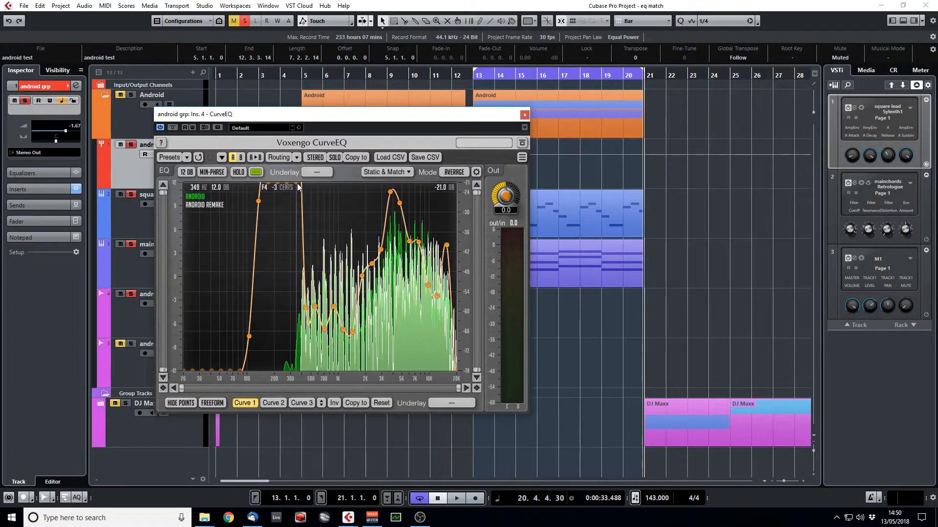
drag(453, 117, 696, 344)
ctrl+click(304, 76)
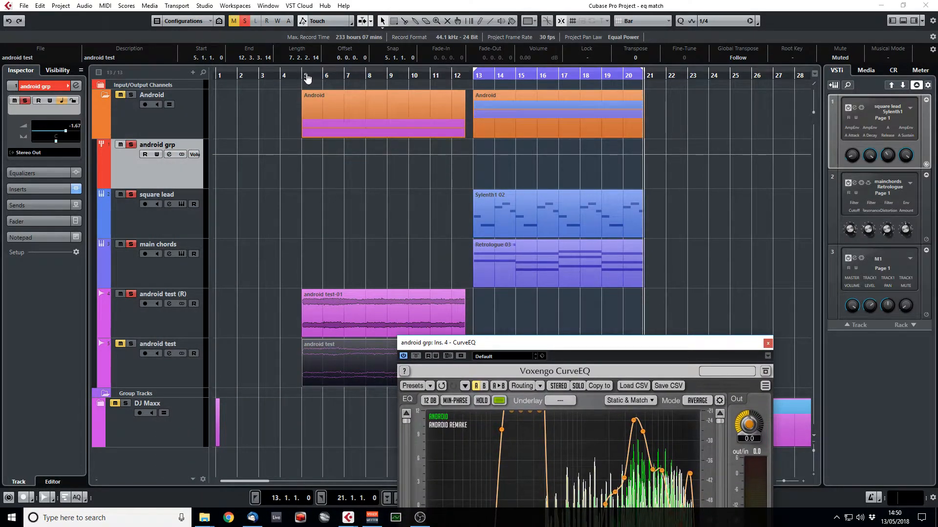
key(space)
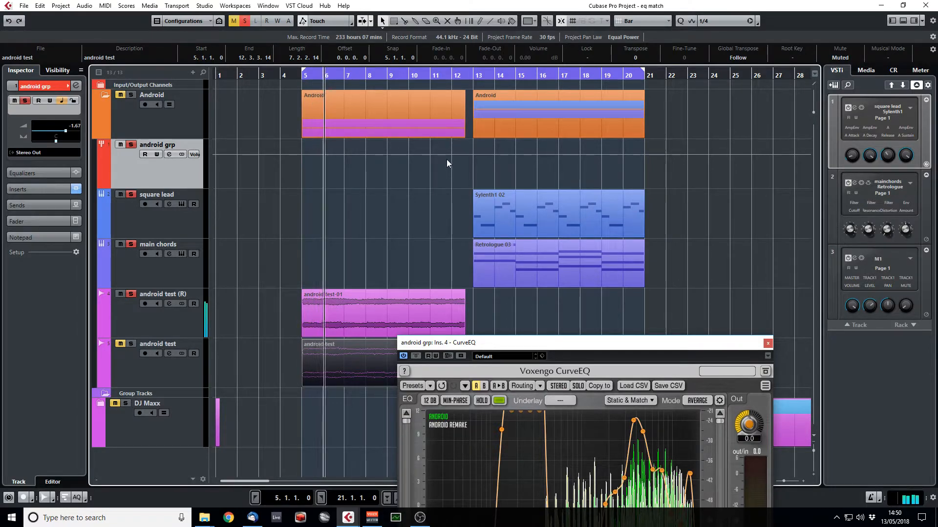
click(473, 77)
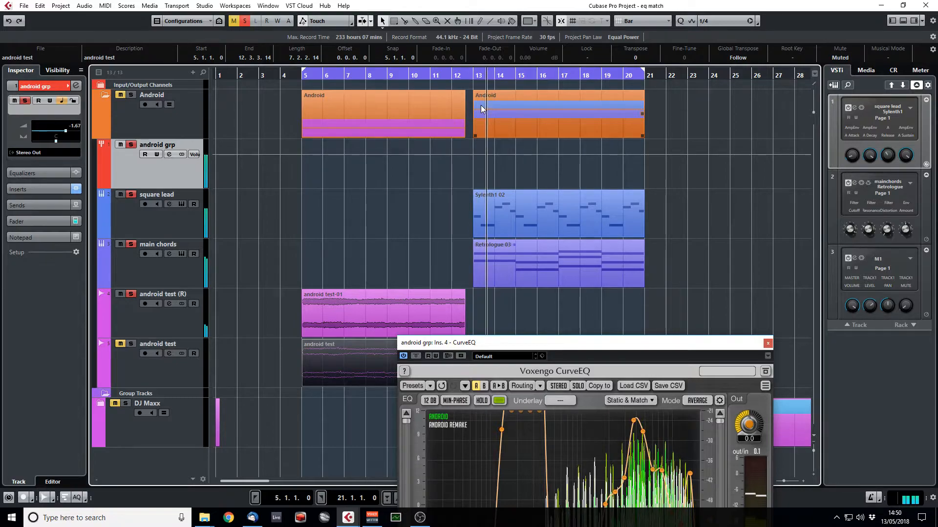
- Delete the low-frequency boost points from the matched curve and shape a gentle low roll-off with a point at about 190 Hz
drag(612, 346, 494, 126)
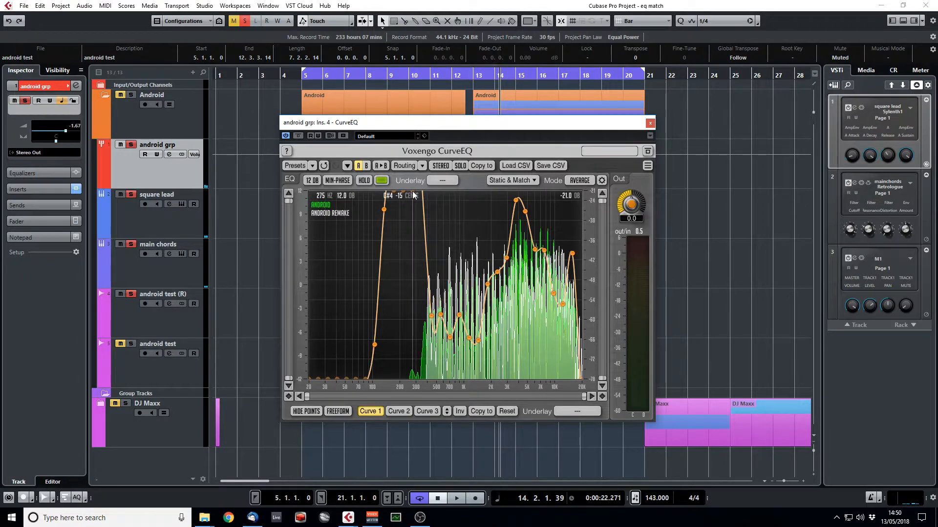
double_click(404, 192)
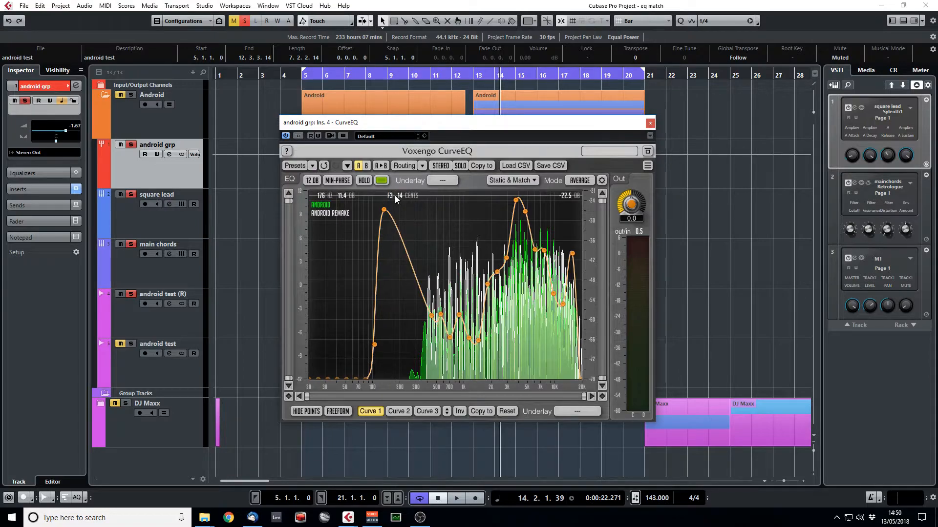
double_click(384, 210)
drag(375, 345, 397, 365)
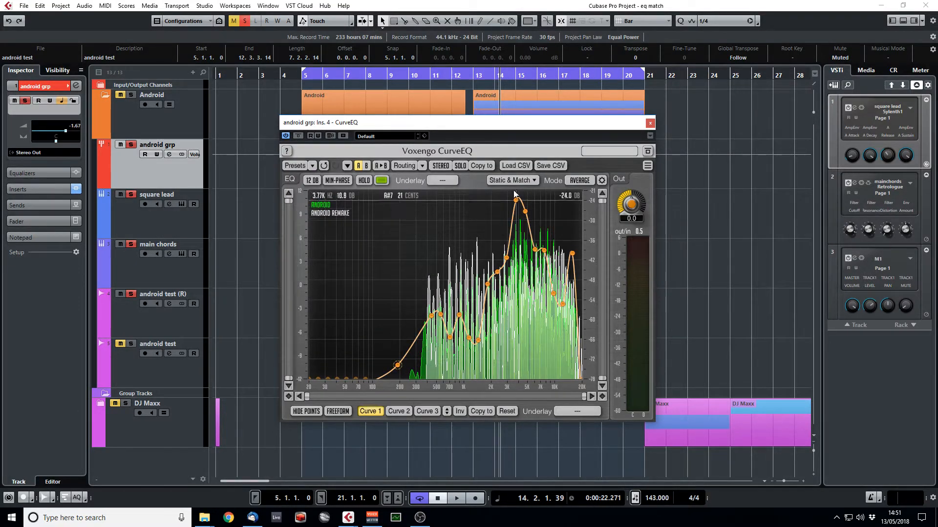
- Play the reference from bar 5 and the remake from bar 13 to compare them with the edited curve
click(389, 77)
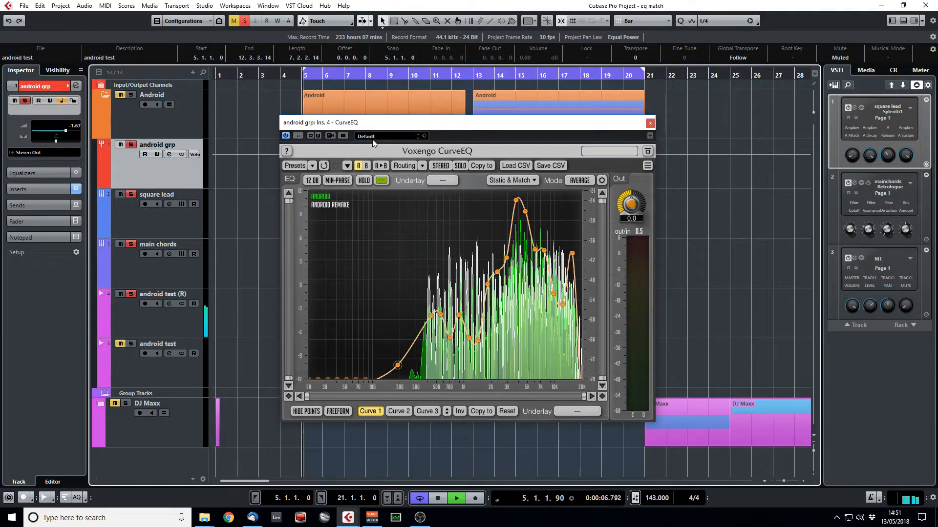
click(470, 78)
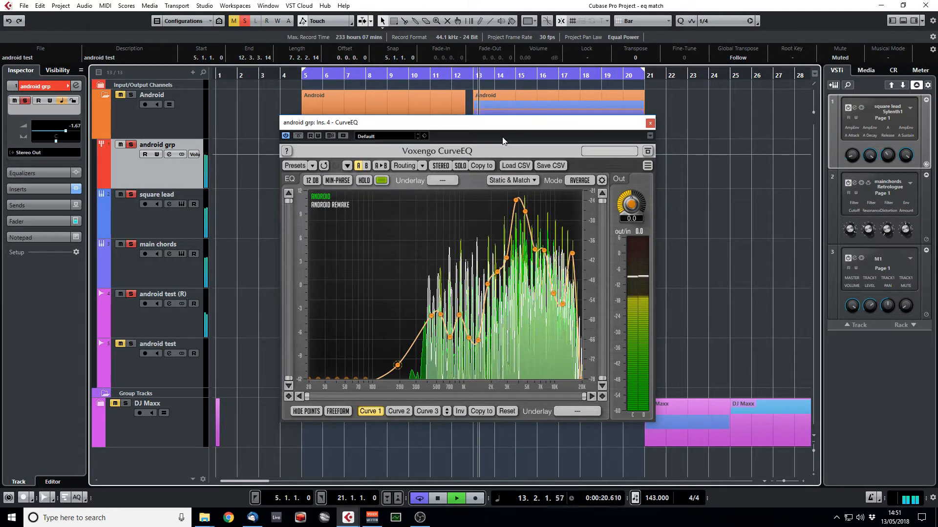
key(space)
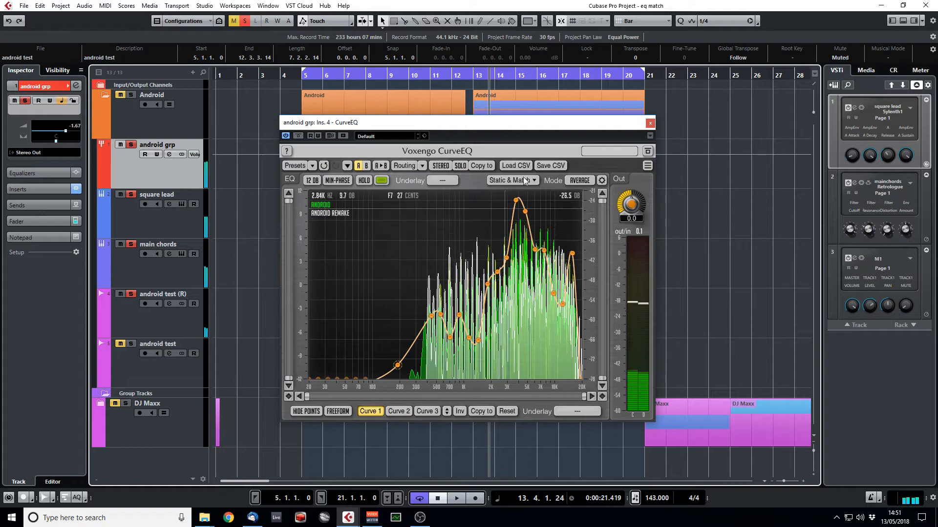
- Play the remake with CurveEQ bypassed and then active again to hear the difference the match makes
drag(554, 122, 645, 246)
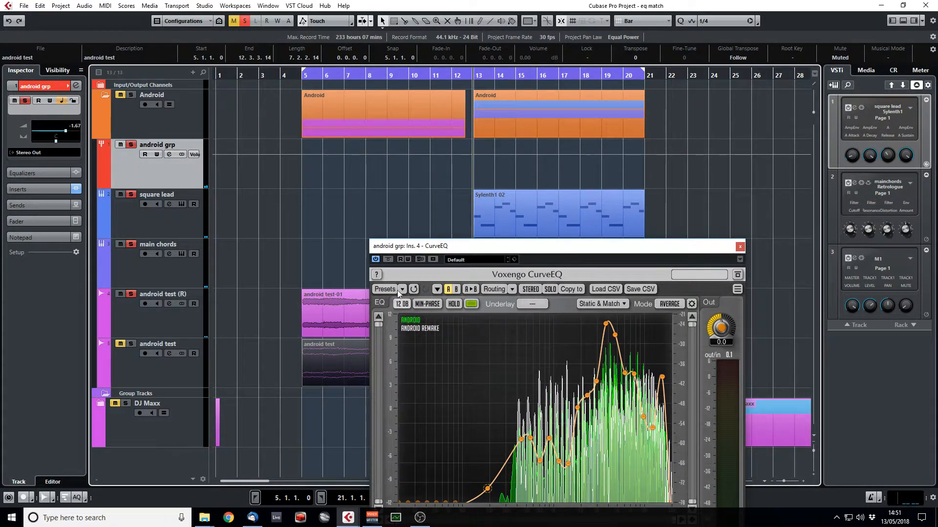
click(376, 260)
key(space)
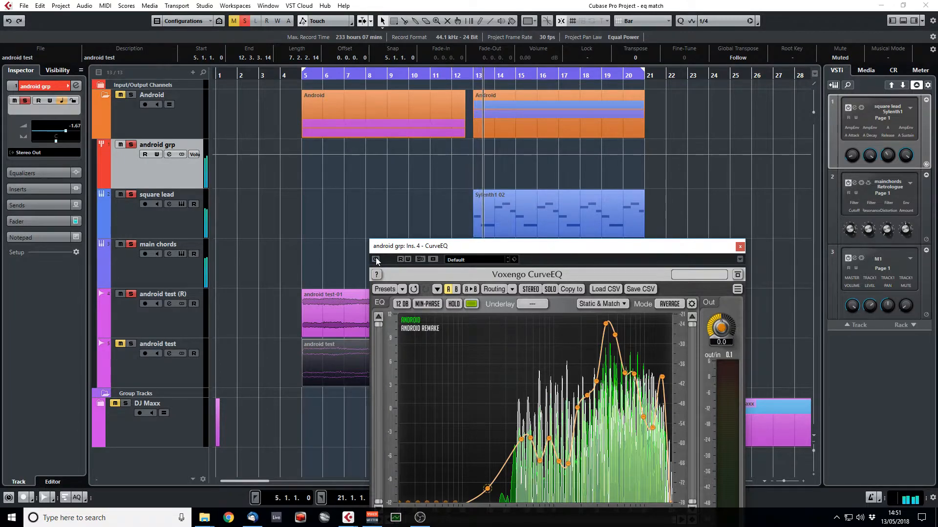
click(375, 259)
drag(466, 77, 467, 73)
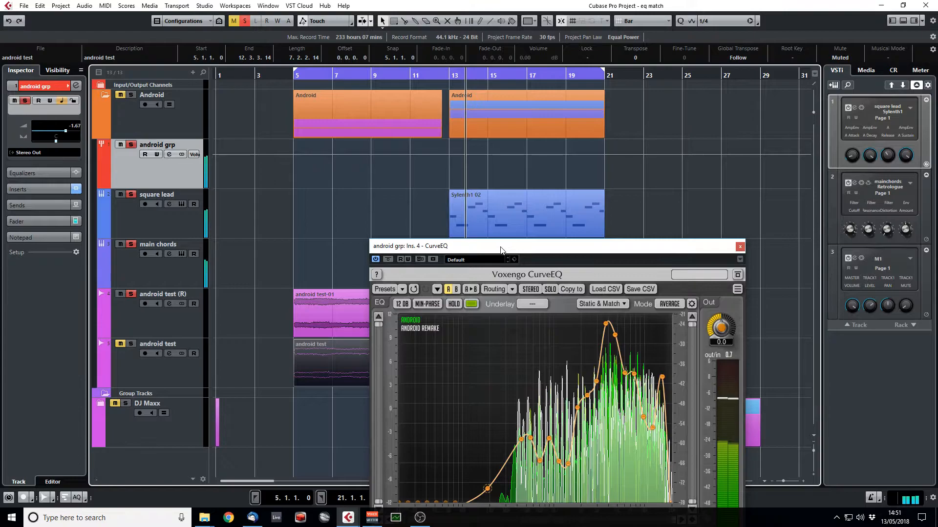
drag(501, 252, 382, 144)
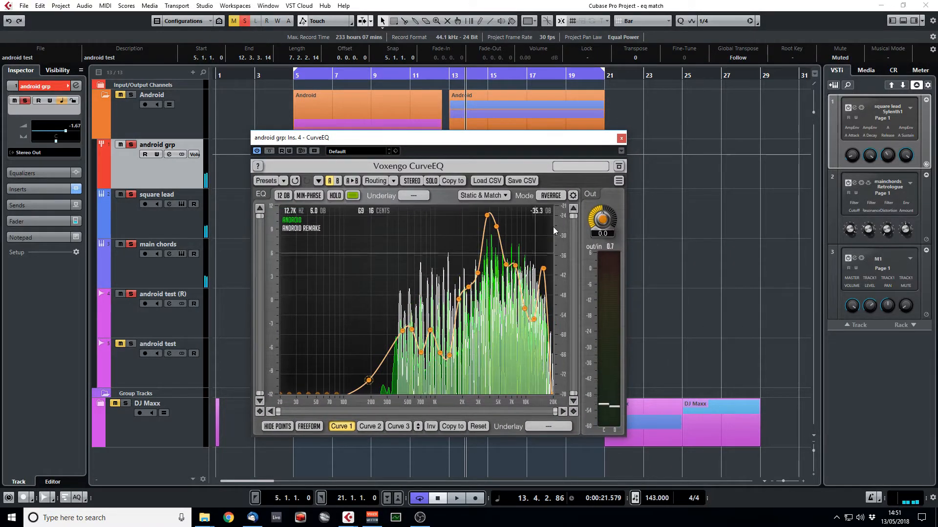
- Close CurveEQ and compare playback of the reference from bar 5 with the remake from bar 13
click(622, 138)
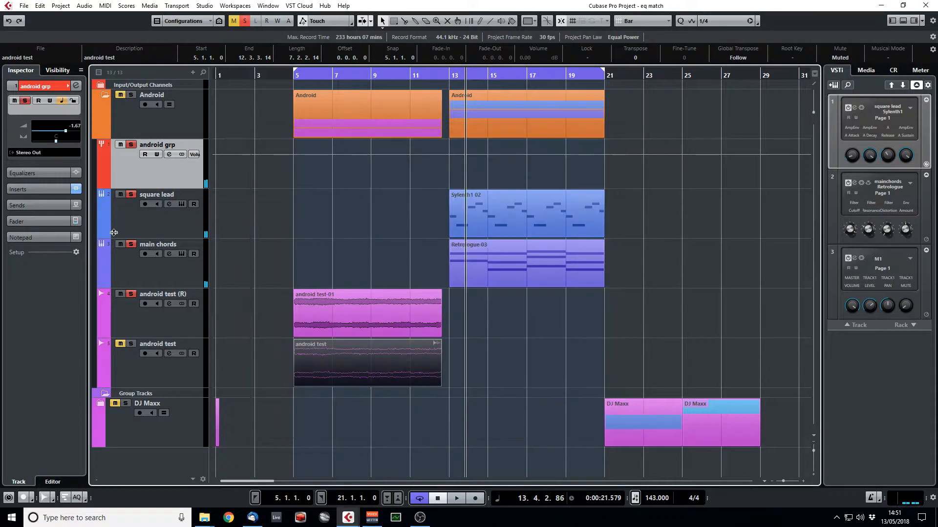
click(77, 86)
click(290, 74)
key(space)
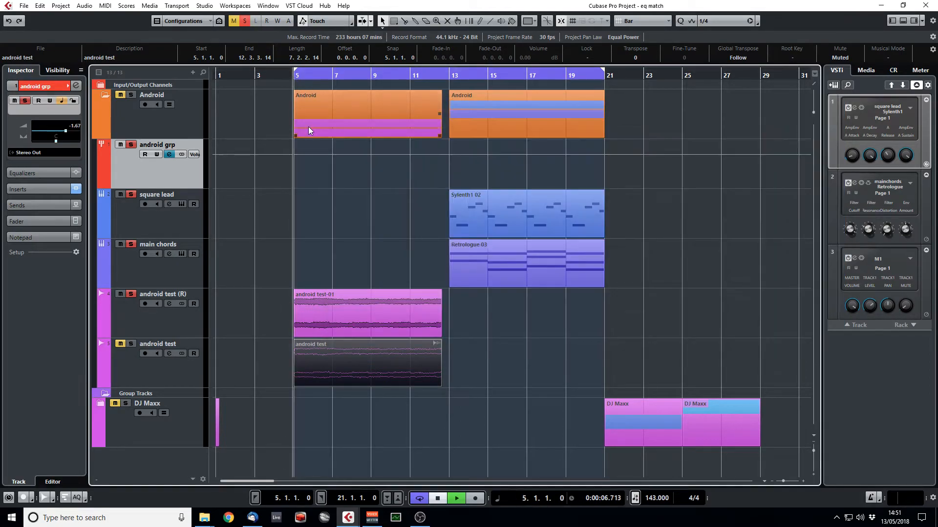
key(space)
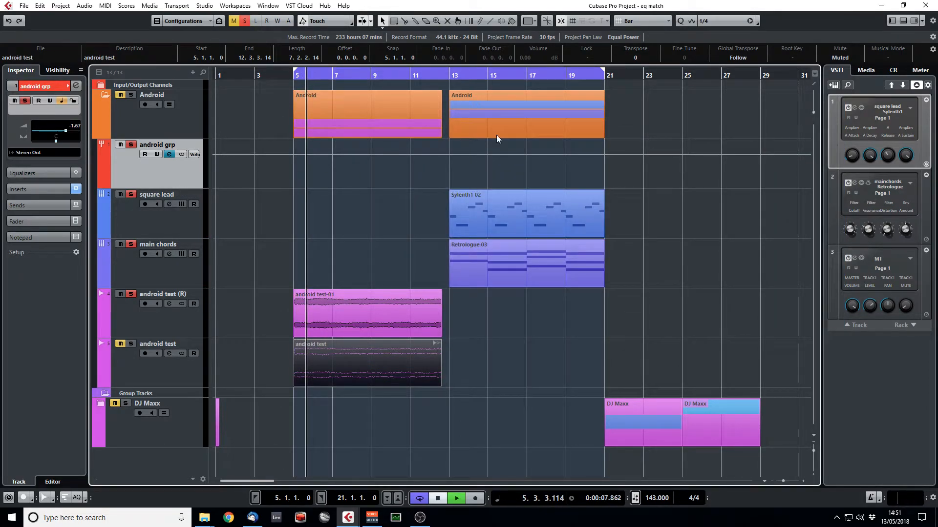
click(450, 74)
key(space)
key(space)
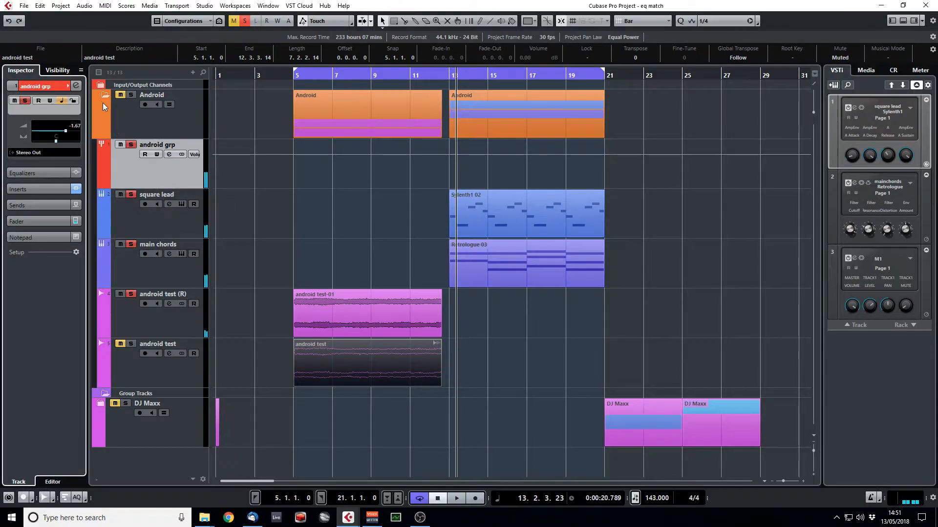
- Reopen the android grp CurveEQ and lower the 4–5 kHz peak to about 7.5 dB and the top-end peak to about 2.5 dB
click(76, 87)
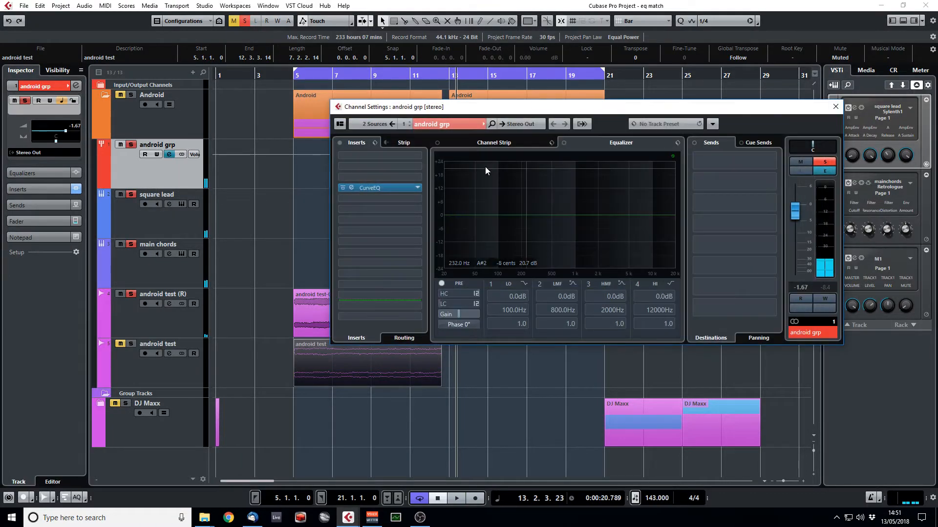
click(376, 190)
drag(487, 218, 486, 242)
drag(543, 268, 543, 280)
- Compare the remake from bar 13 with the reference from bar 5 using the softened curve, and close CurveEQ
click(447, 76)
key(space)
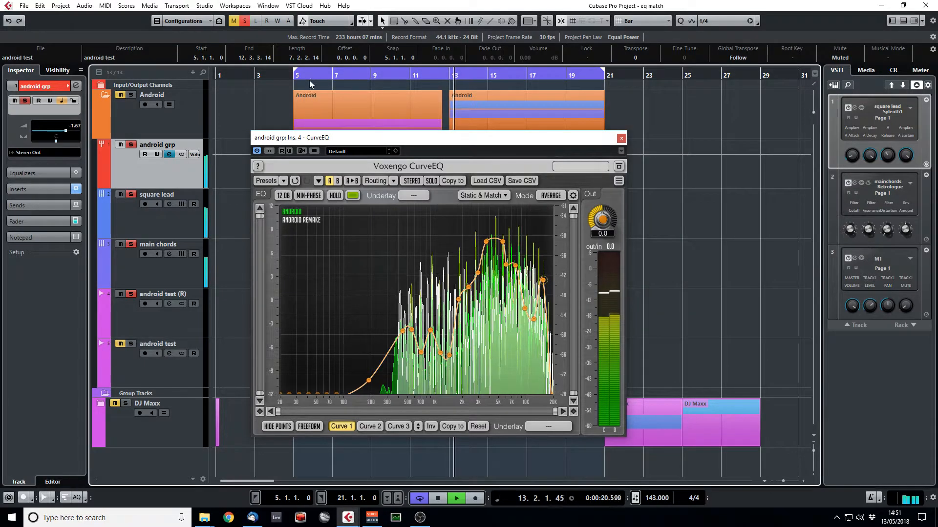
click(298, 76)
click(448, 77)
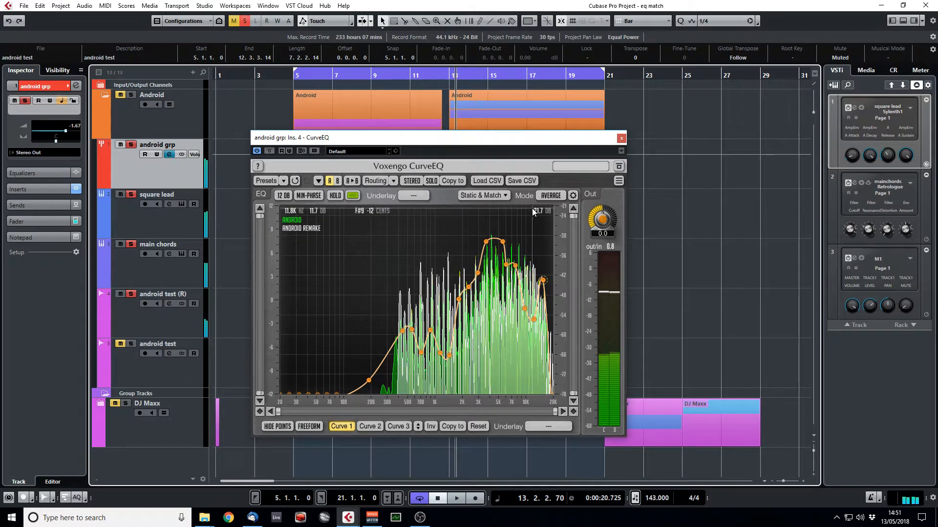
click(622, 138)
- Select the android test (R) track and briefly play the reference again from bar 5
click(631, 268)
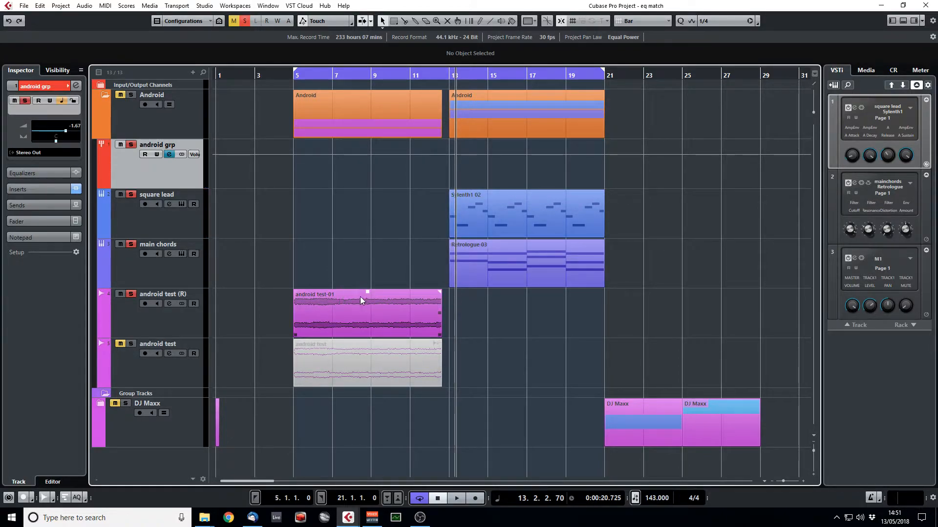
drag(784, 482, 783, 482)
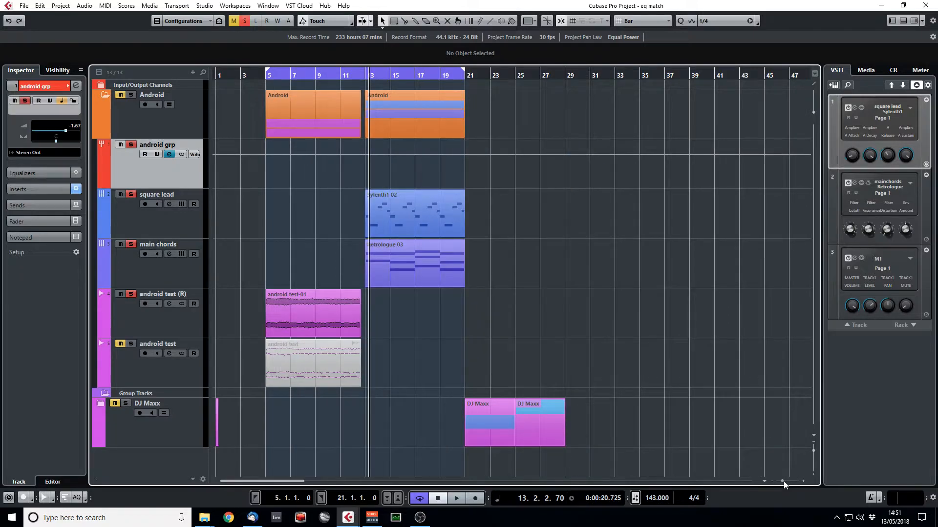
click(181, 322)
click(267, 77)
key(space)
key(space)
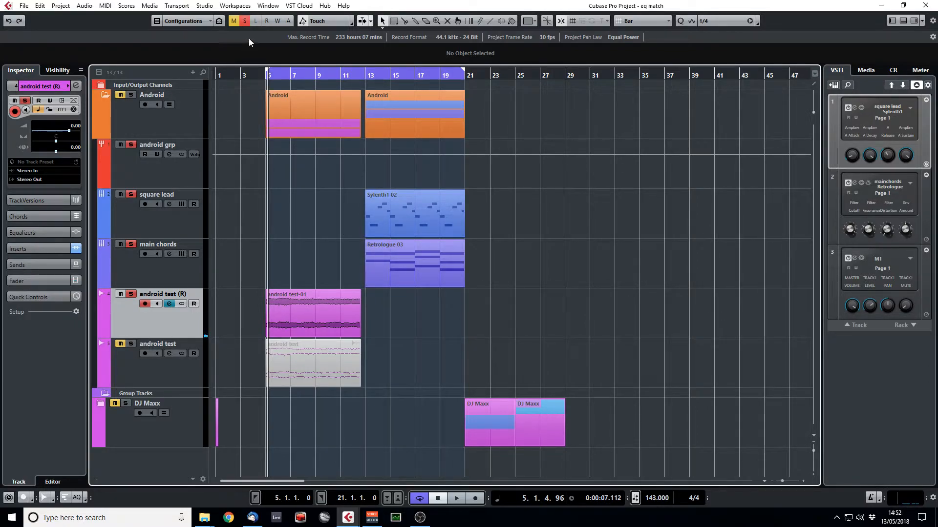
- Clear all mutes and solos, fold the Android folder and expand the DJ Maxx folder
click(243, 20)
click(106, 95)
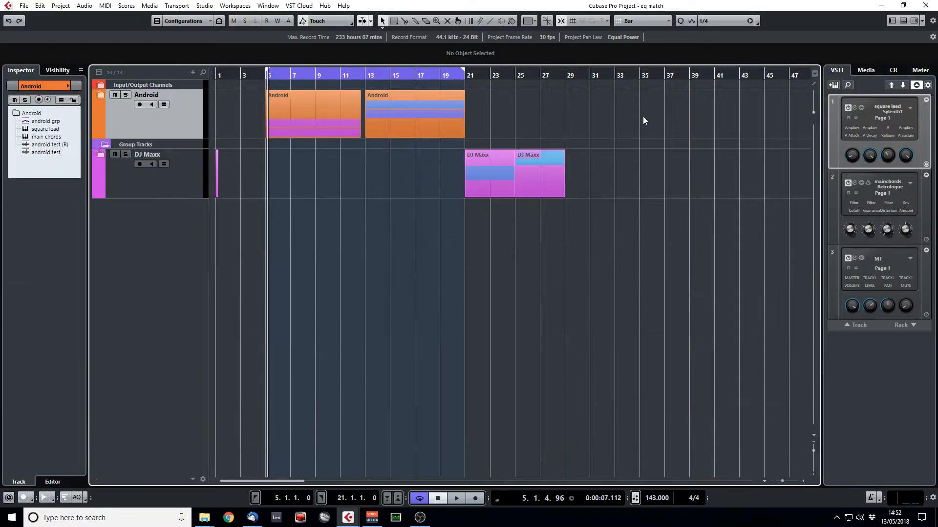
click(102, 155)
- Move the DJ Maxx events from bar 21 to bar 25 and set the left locator to bar 25
click(468, 76)
drag(512, 196, 477, 171)
drag(498, 175, 546, 181)
click(700, 209)
ctrl+click(516, 77)
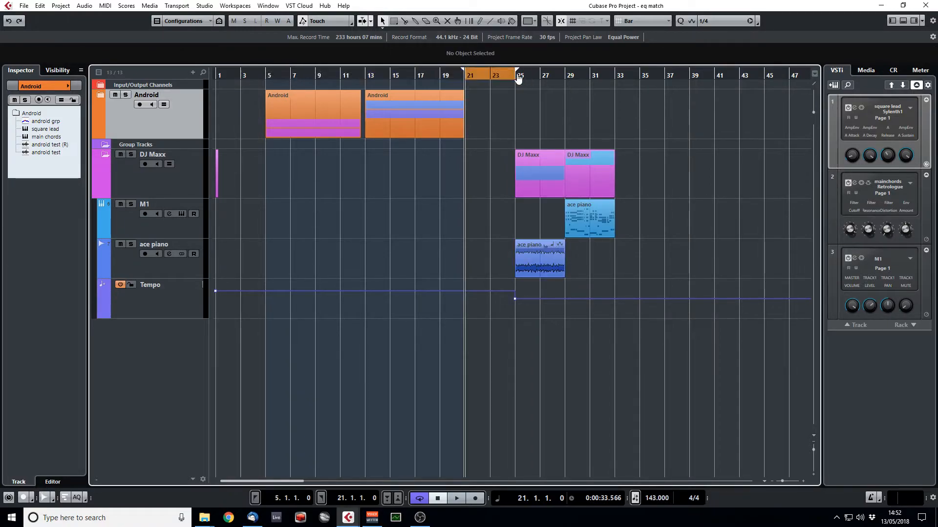
- Loop bars 25 to 29, solo the ace piano audio track and listen to it from bar 25
alt+click(565, 78)
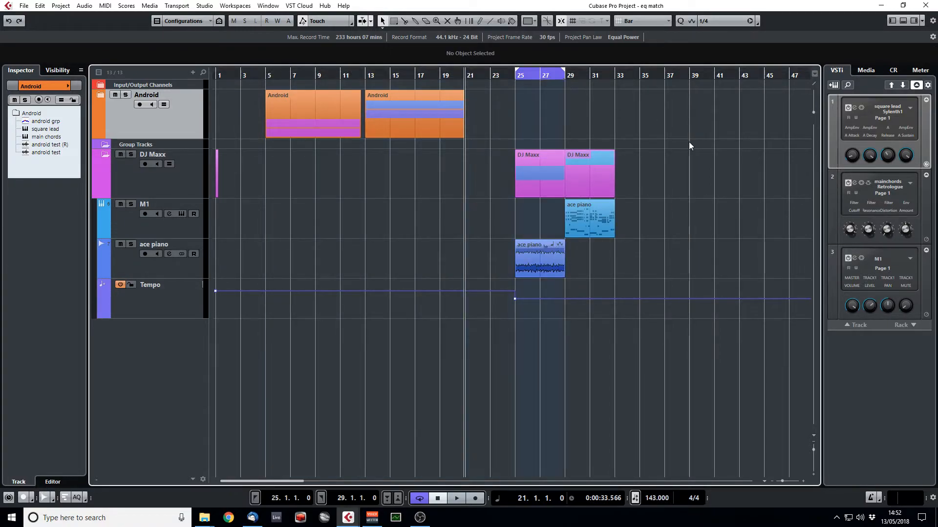
click(129, 243)
key(KP_1)
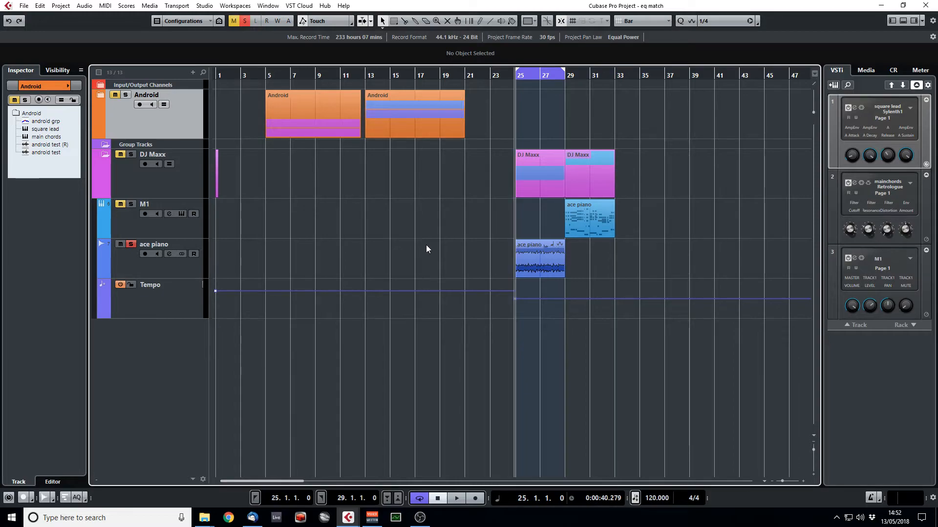
key(space)
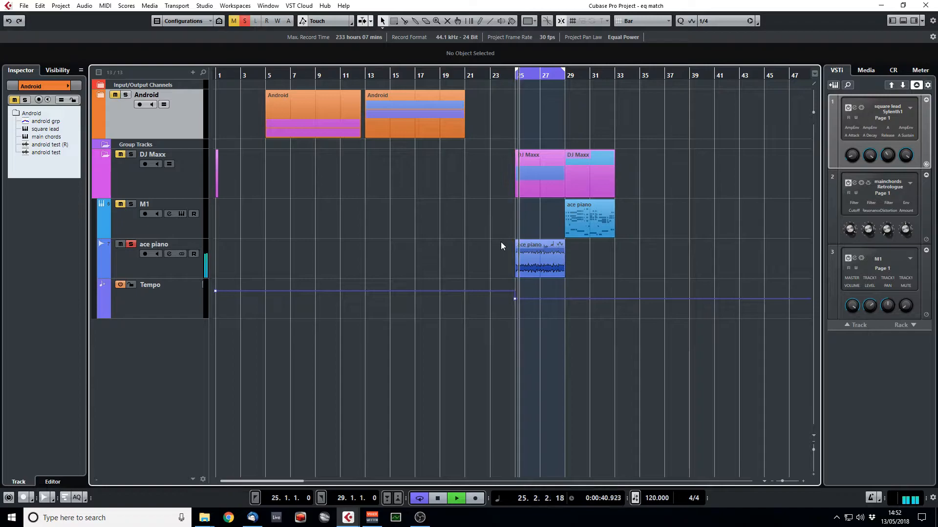
key(space)
- Set the loop range to bars 29 to 33, unsolo the ace piano track and select the M1 track
alt+click(616, 76)
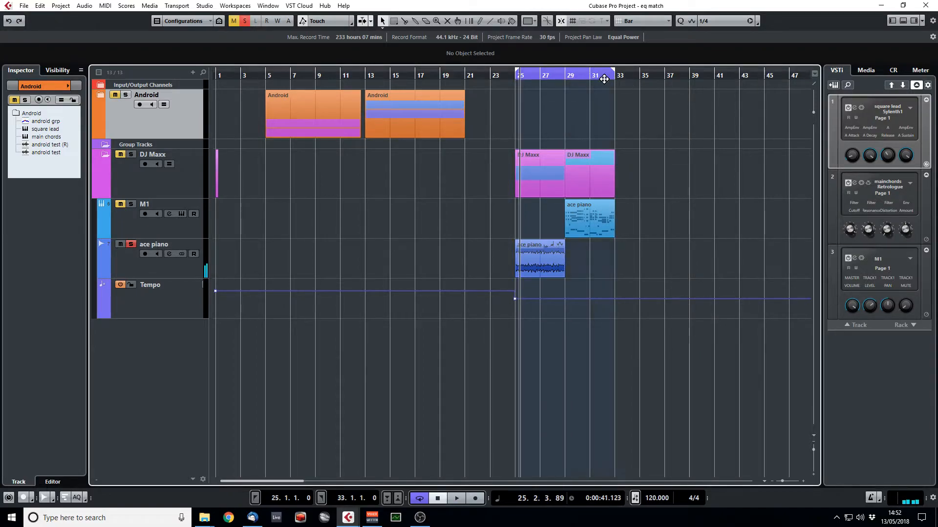
ctrl+click(568, 77)
click(130, 244)
click(194, 227)
click(567, 77)
drag(567, 76, 561, 95)
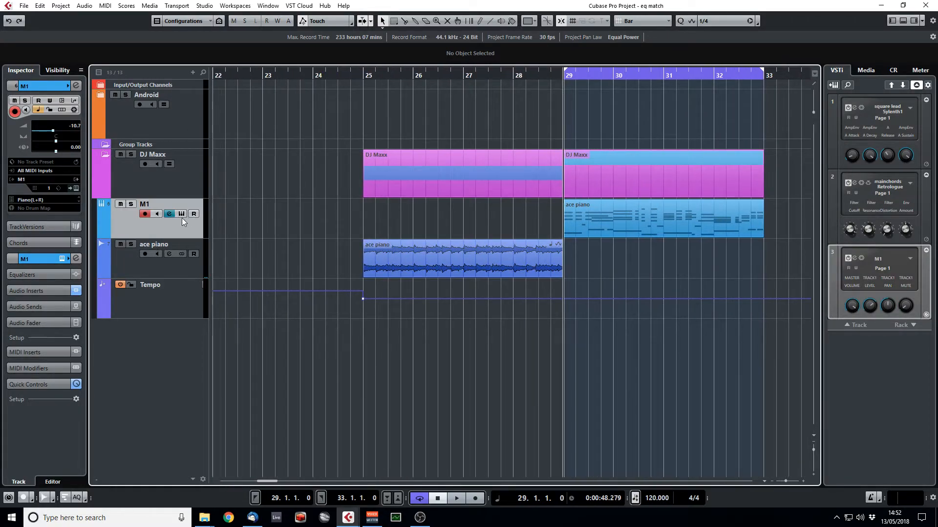
- Examine the M1 instrument's Piano(L+R) patch, and play the ace piano MIDI part while viewing its notes in the Key Editor
click(76, 188)
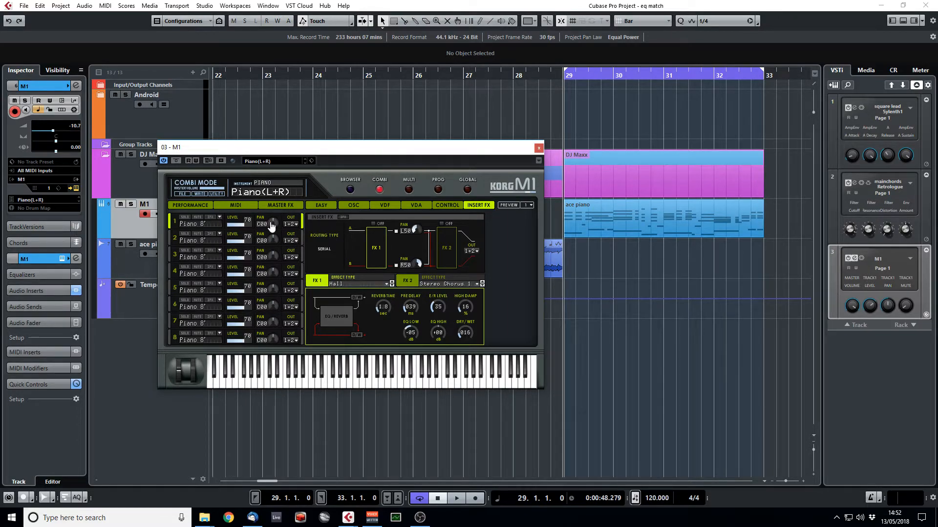
click(537, 149)
click(627, 218)
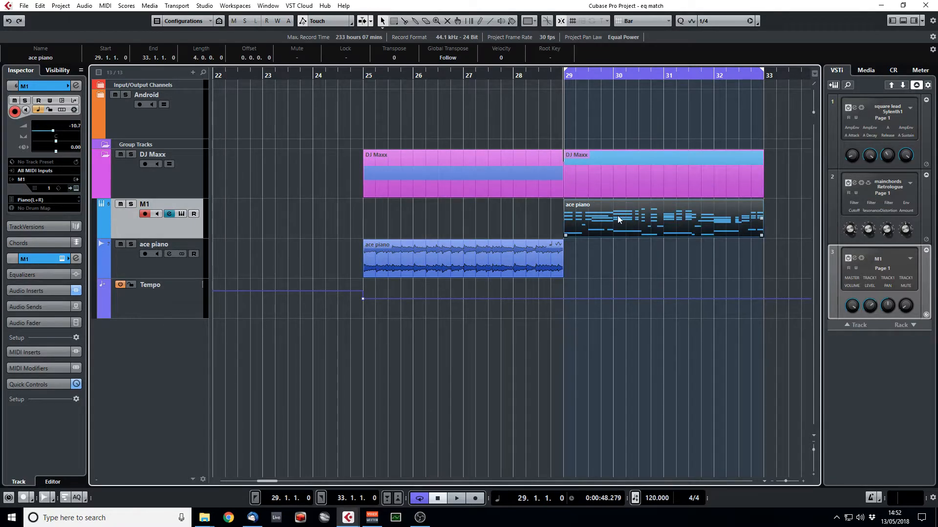
double_click(612, 215)
drag(319, 275, 324, 401)
drag(207, 220, 187, 273)
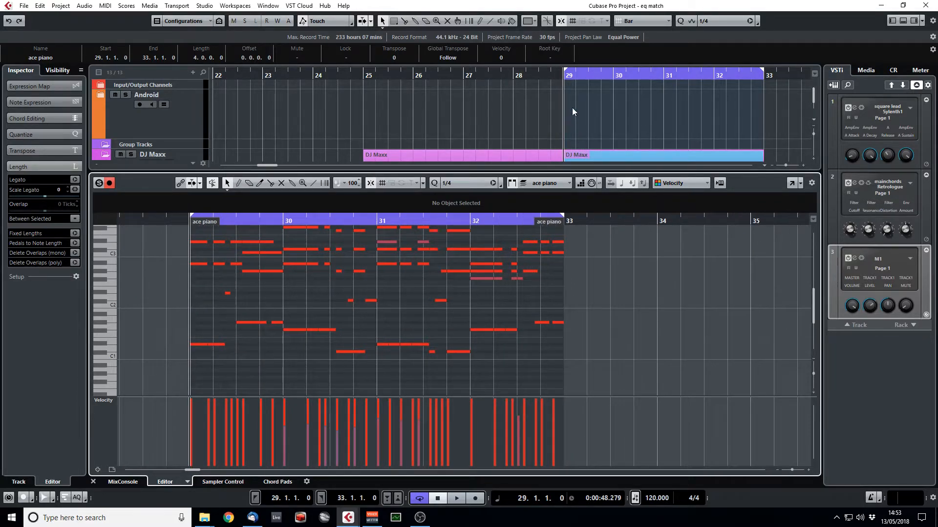
scroll(342, 249, up, 4)
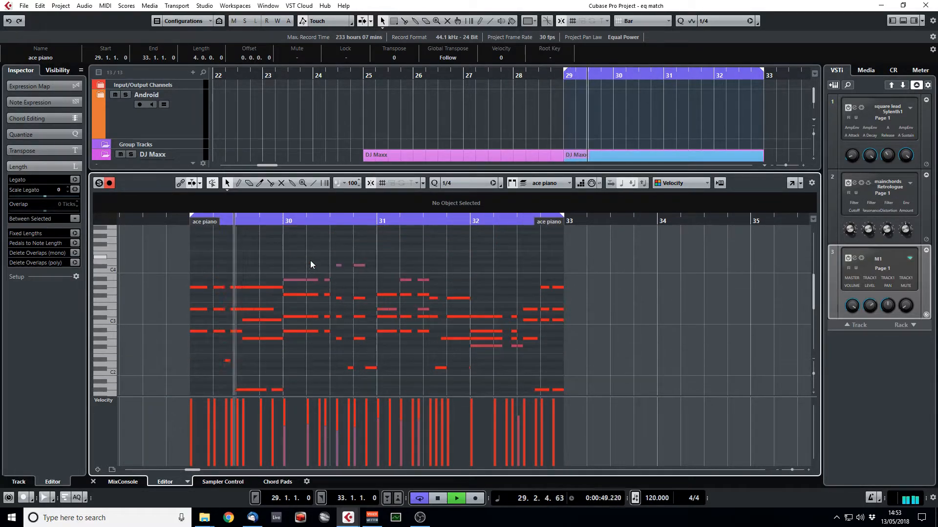
scroll(298, 265, down, 2)
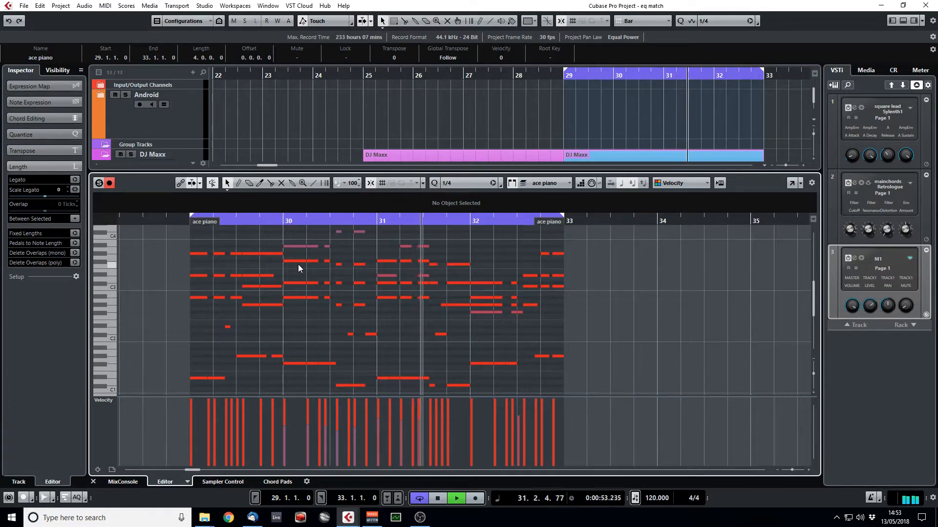
scroll(374, 281, down, 2)
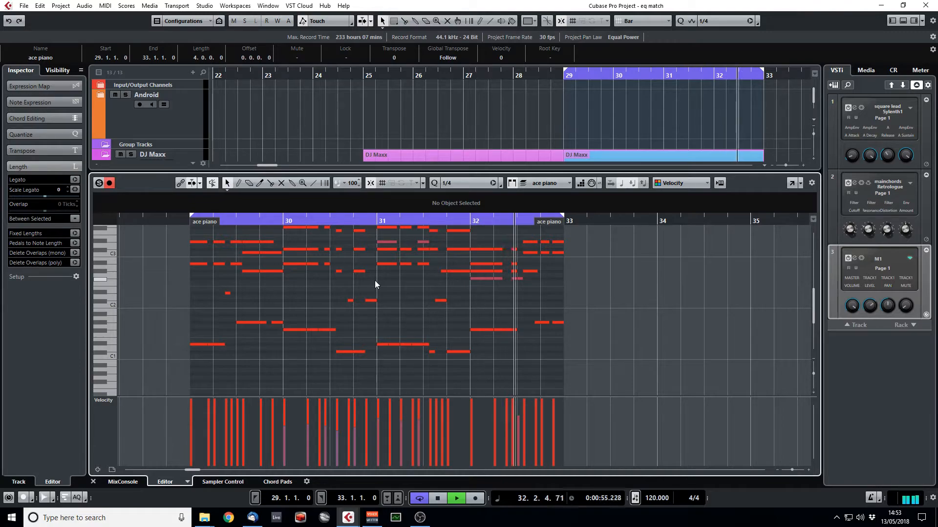
key(space)
click(94, 482)
- Compare the original ace piano audio from bar 25 with the M1 remake from bar 29 by playing both alternately
click(364, 75)
key(space)
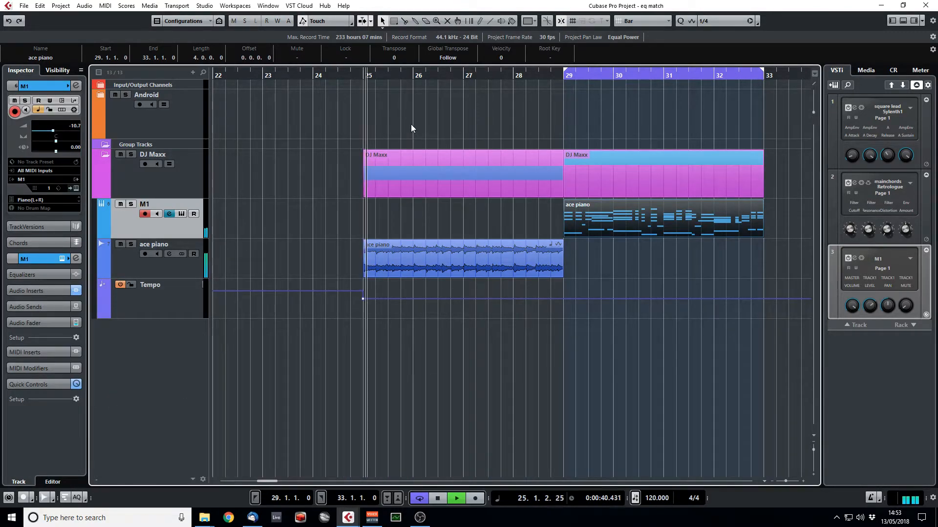
click(565, 76)
key(space)
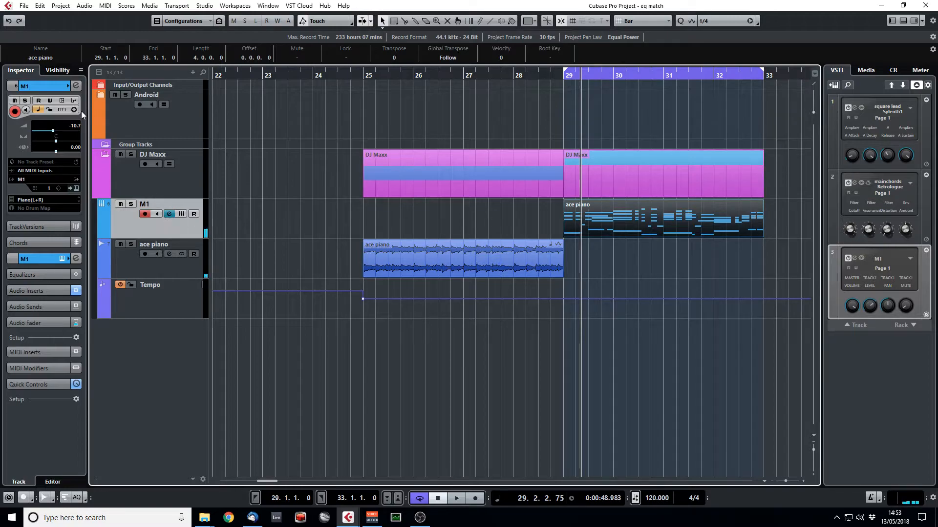
click(76, 85)
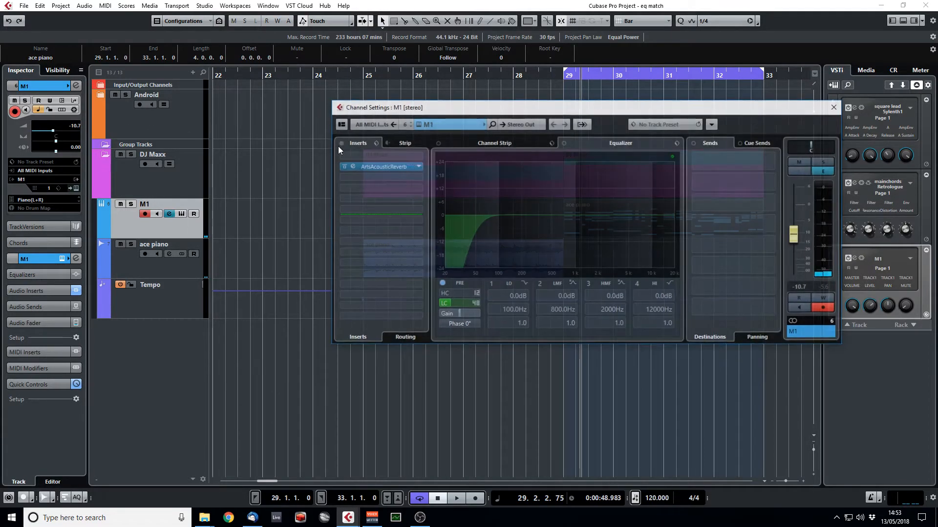
drag(500, 110, 839, 164)
click(362, 73)
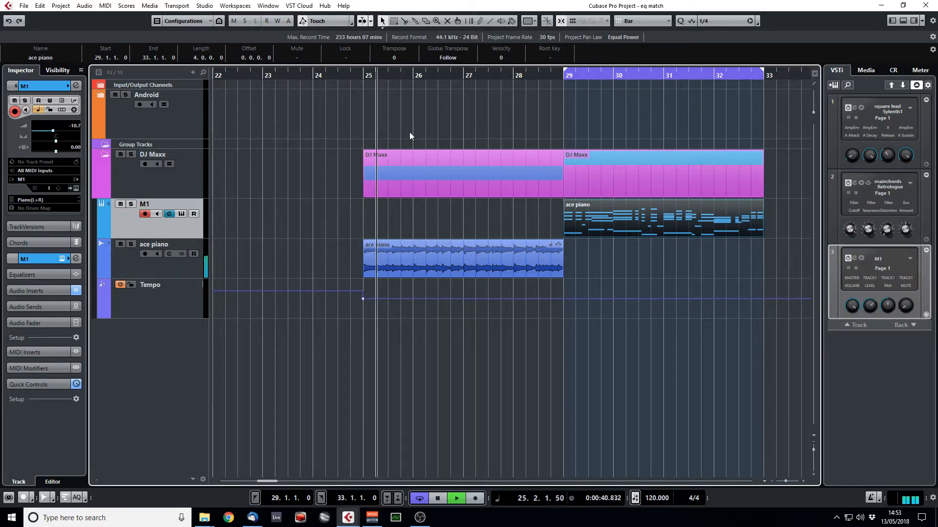
click(566, 79)
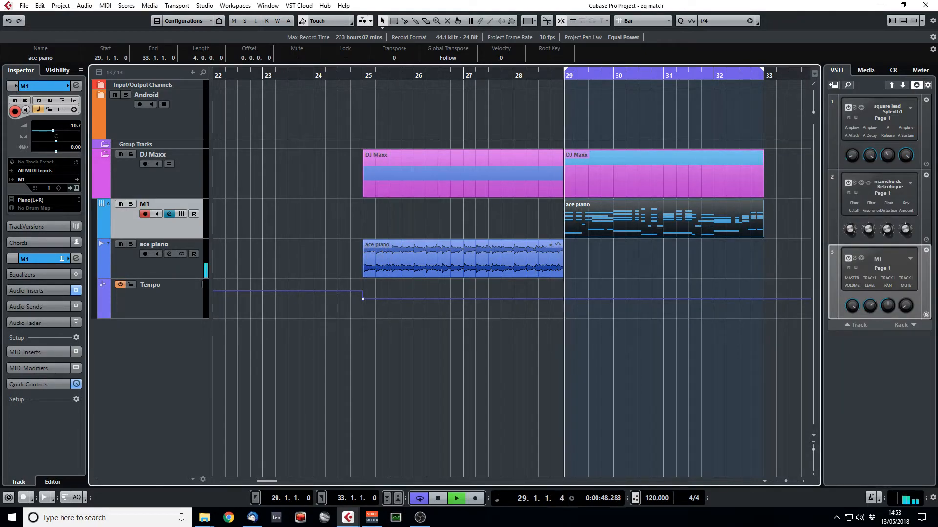
key(space)
- Check the ArtsAcousticReverb insert on the M1 channel, close its windows and play the M1 remake briefly
click(169, 214)
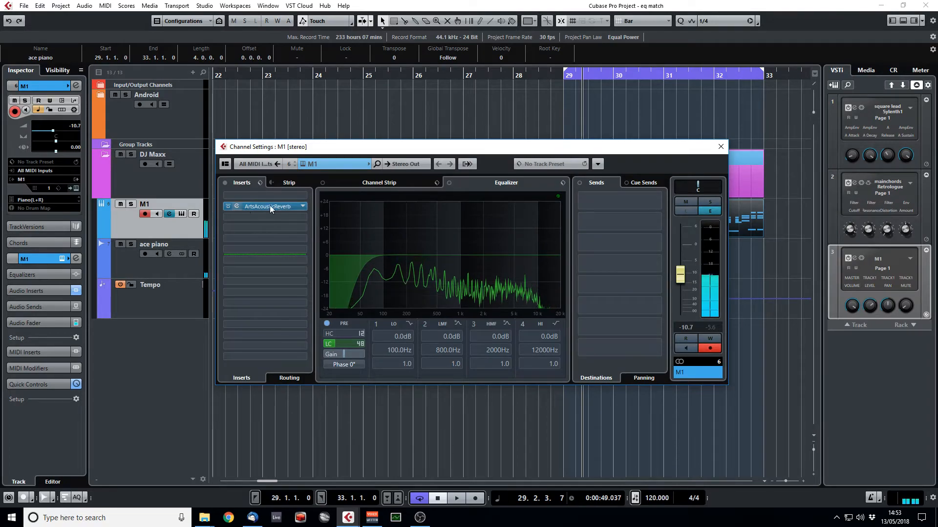
click(269, 206)
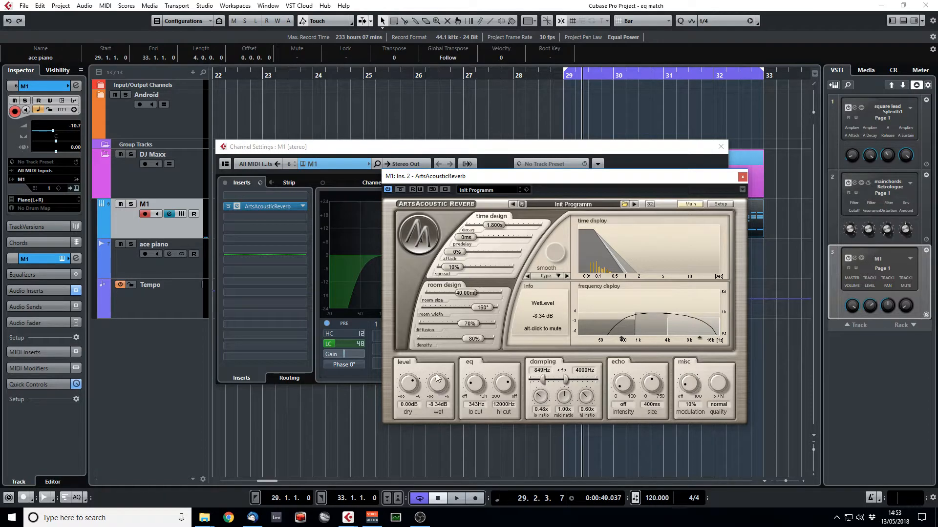
click(743, 177)
click(720, 146)
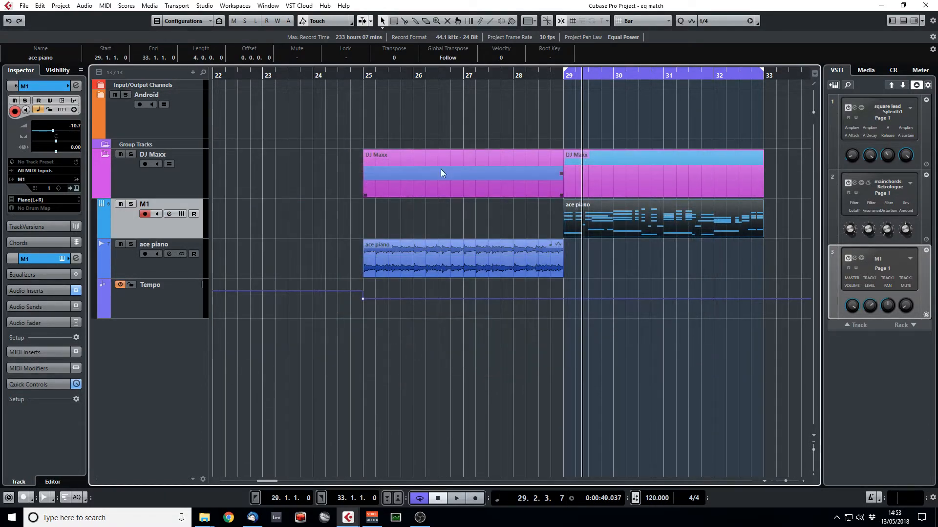
key(space)
key(space)
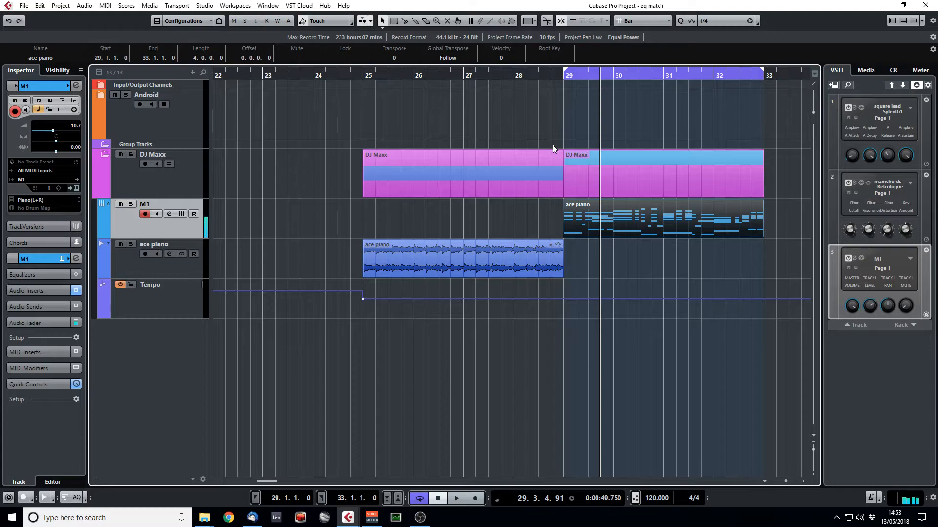
- Set the loop range to bars 25 to 29 and open the ace piano track's channel settings
drag(363, 74, 562, 80)
click(195, 276)
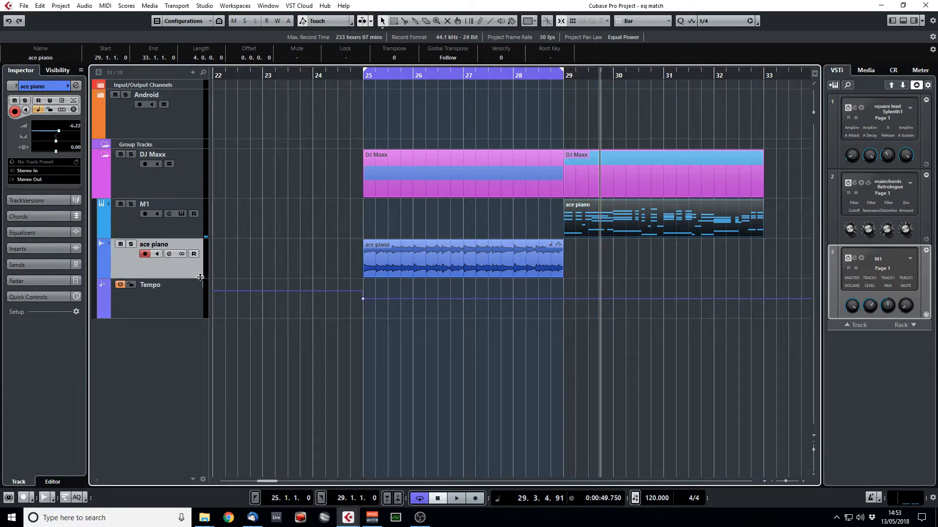
click(76, 87)
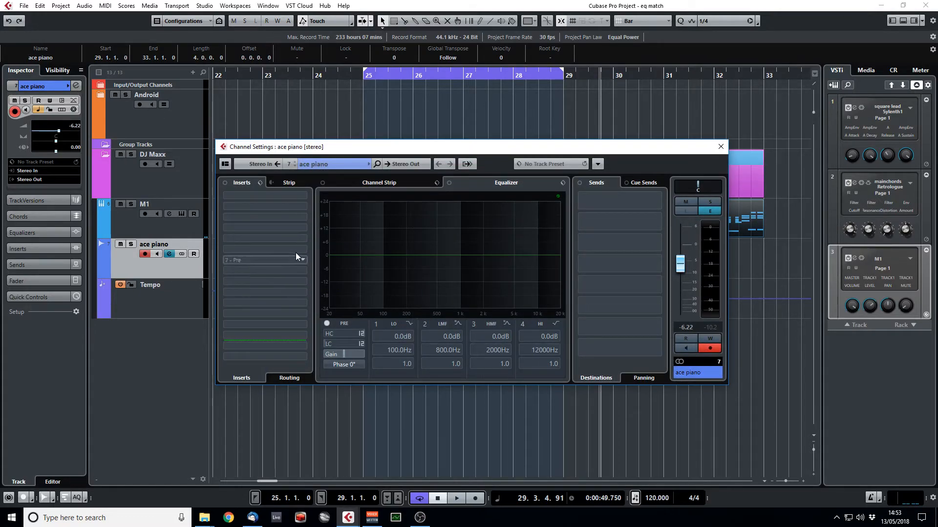
- Insert Voxengo CurveEQ on the ace piano channel, set its spectrum mode to AVERAGE and play the audio to analyse it
click(303, 231)
text(curve)
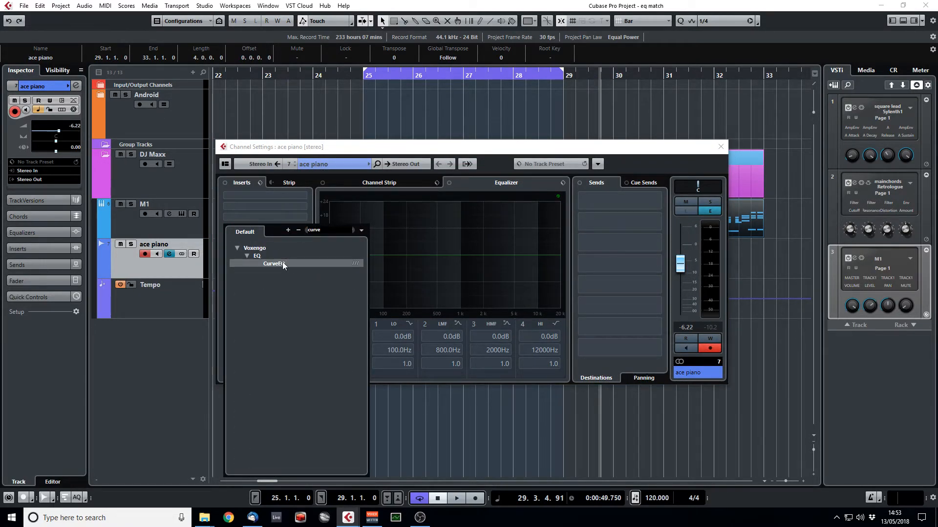
click(283, 264)
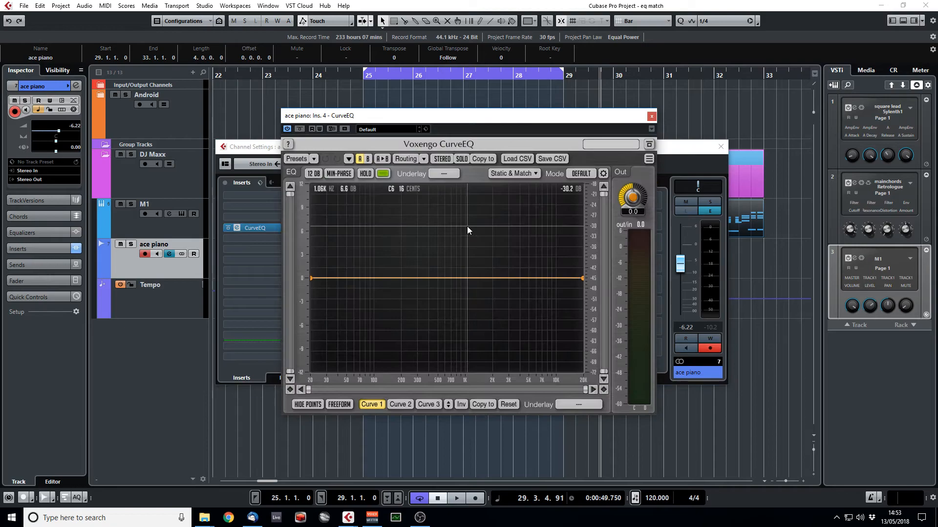
click(582, 174)
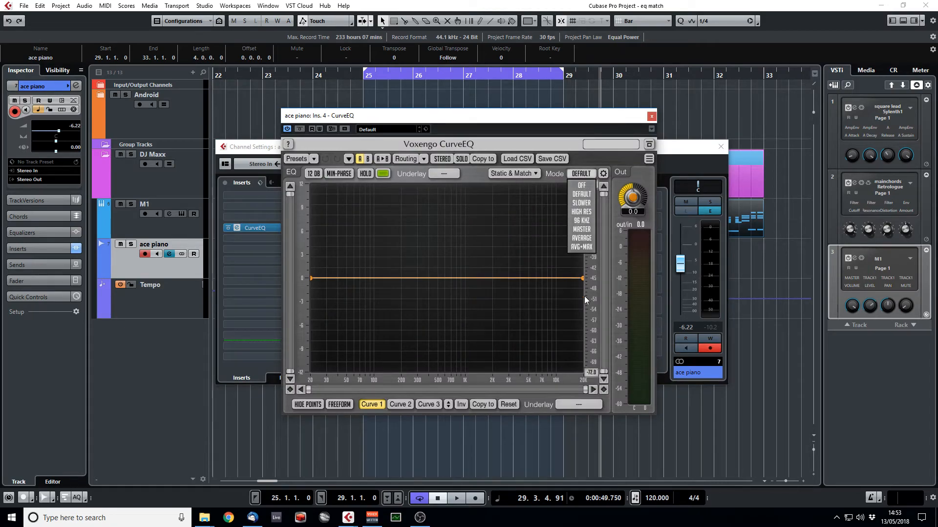
click(588, 239)
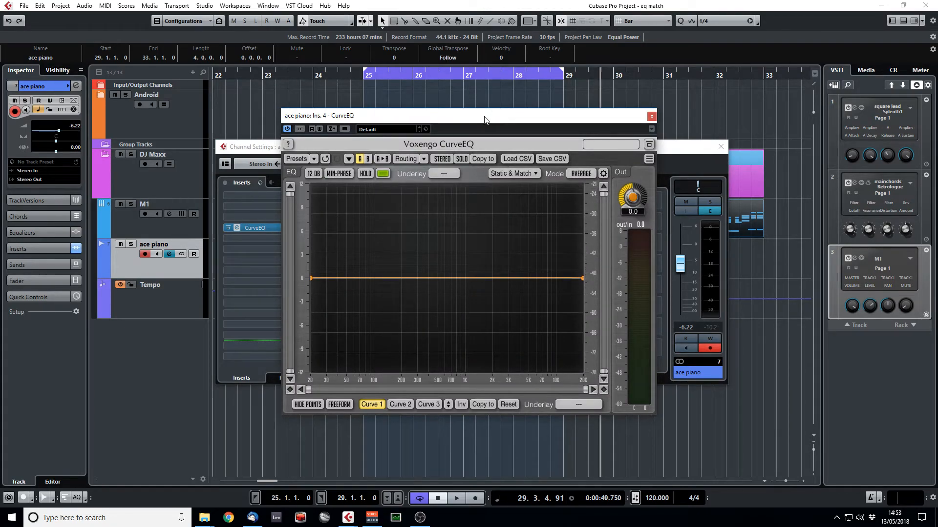
drag(484, 120, 481, 128)
key(space)
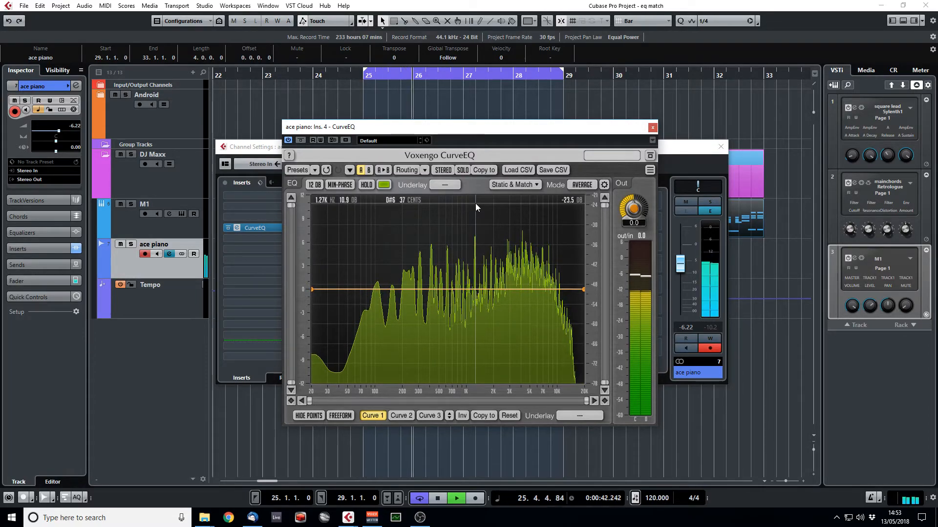
key(space)
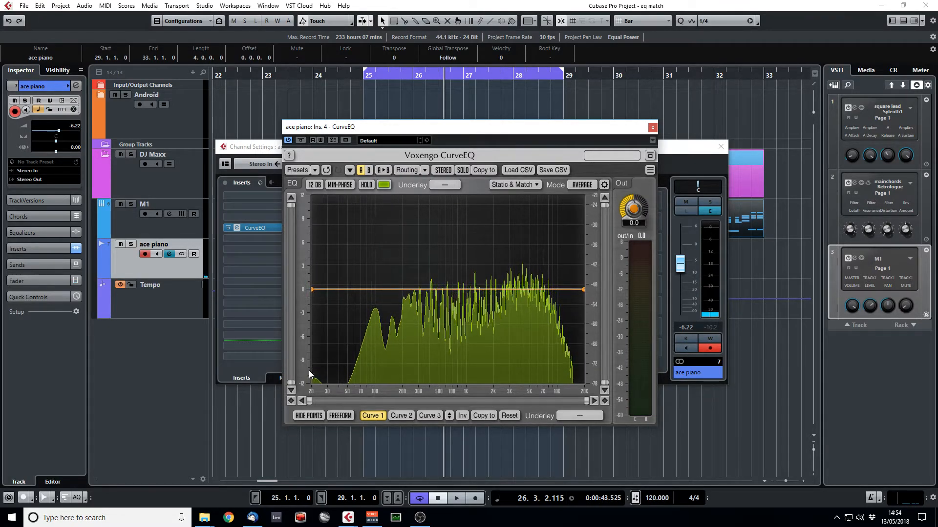
- Close CurveEQ and remove it from the ace piano channel's inserts
click(652, 128)
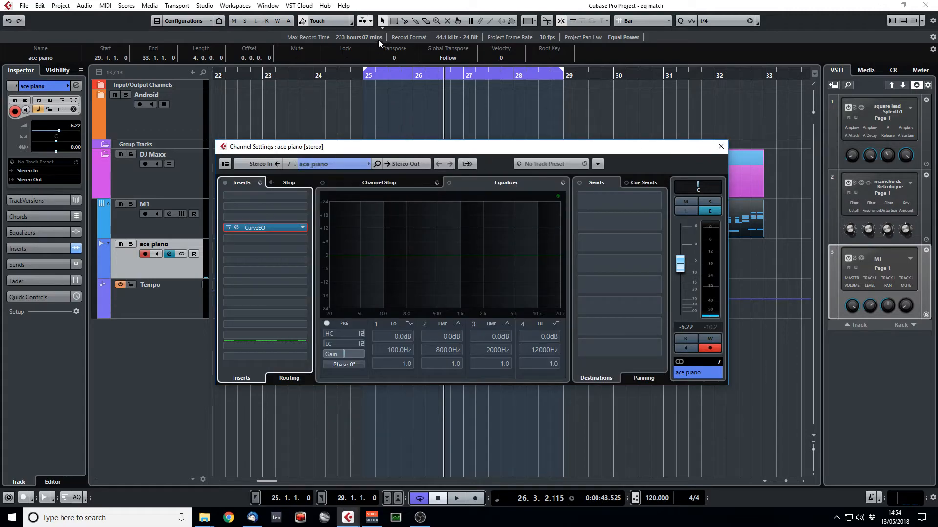
click(303, 228)
scroll(270, 257, up, 3)
click(262, 248)
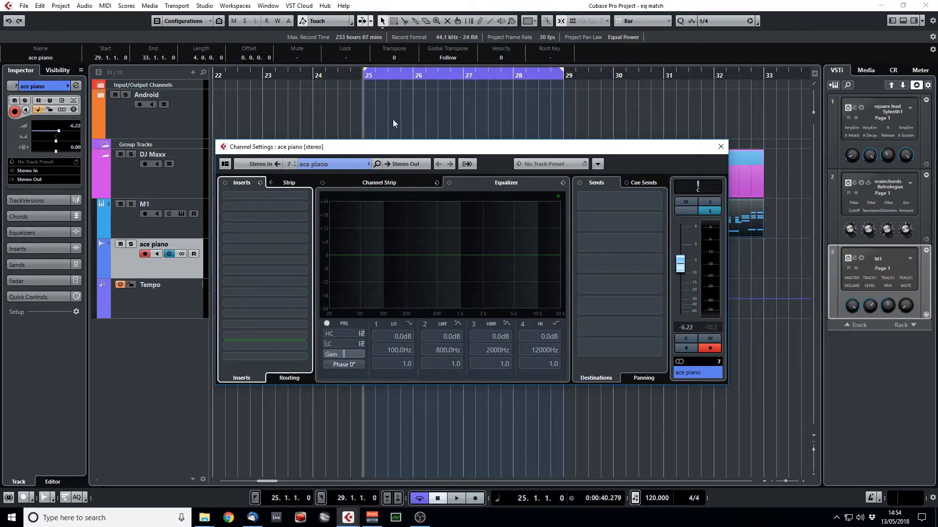
- Enable the ace piano channel's low cut with a slope of 36, raise its cutoff until the sub-bass rolls off, and play from bar 25
key(space)
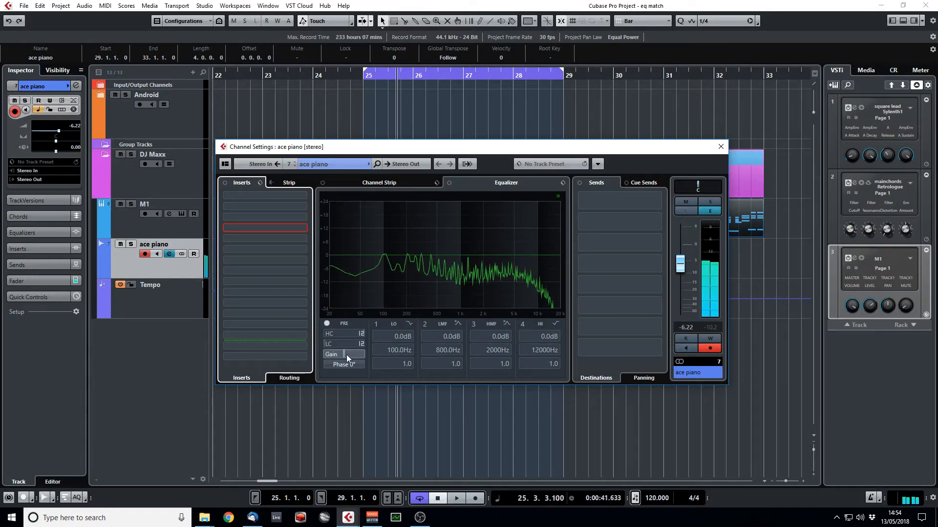
click(329, 344)
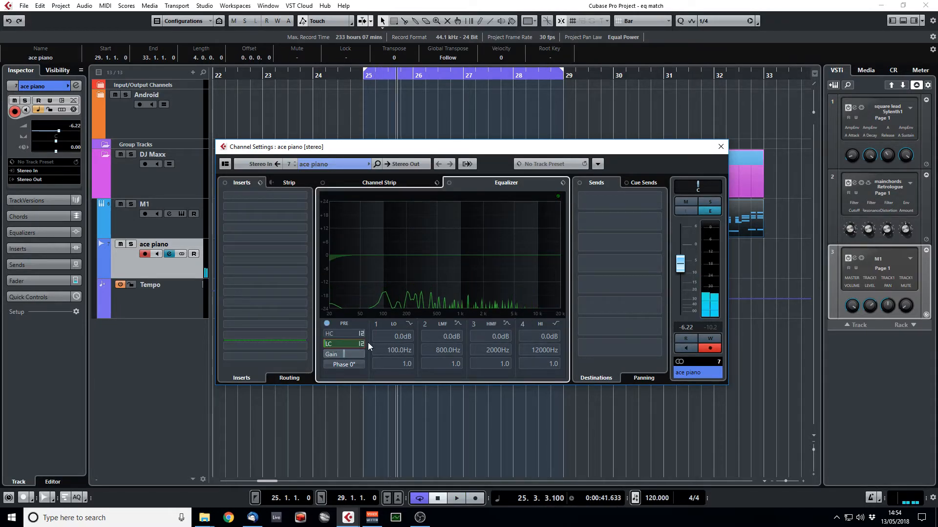
click(362, 343)
click(390, 383)
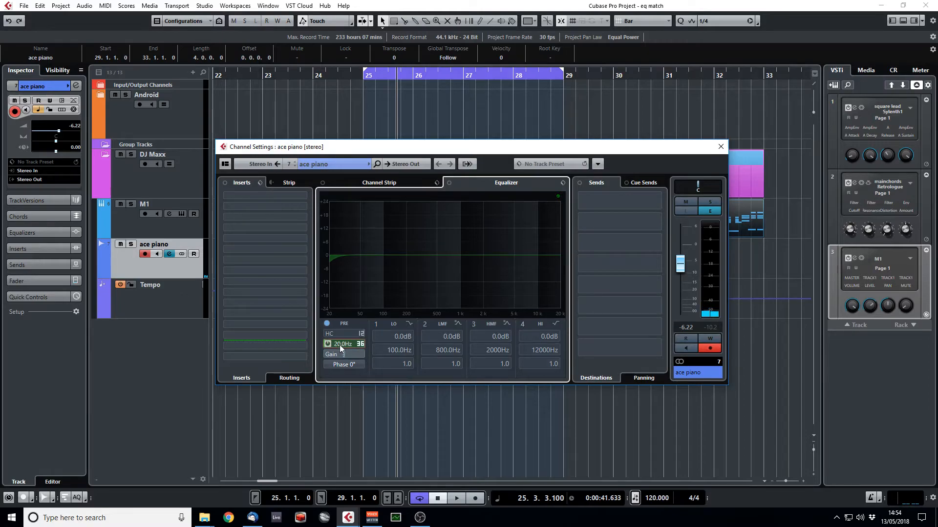
scroll(365, 341, up, 6)
key(KP_1)
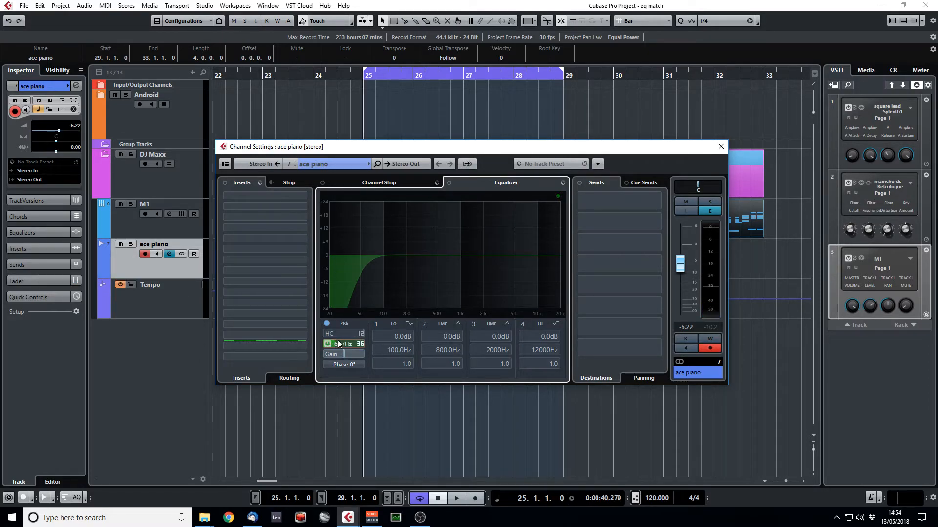
key(space)
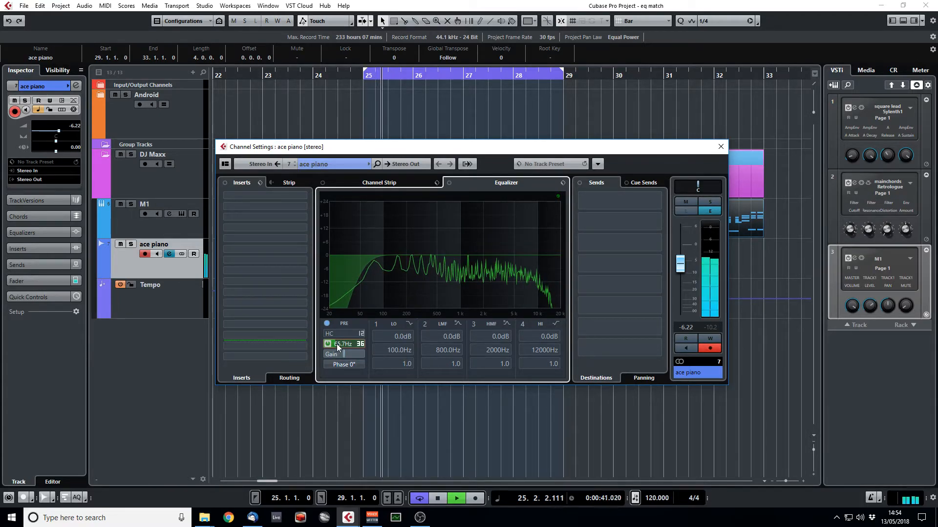
- Raise the ace piano channel's low cut to 156.2 Hz, then lower the cutoff again while playing from bar 25, and close the channel settings
scroll(337, 344, up, 5)
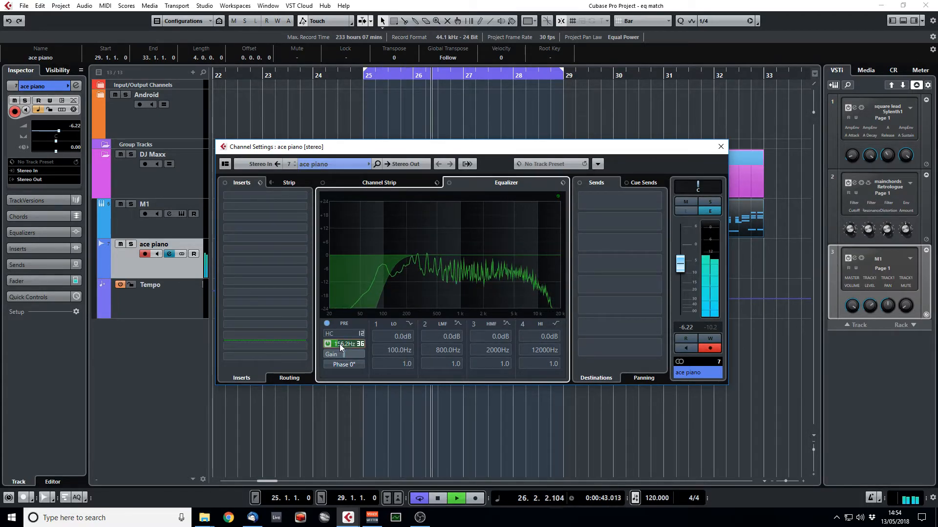
key(space)
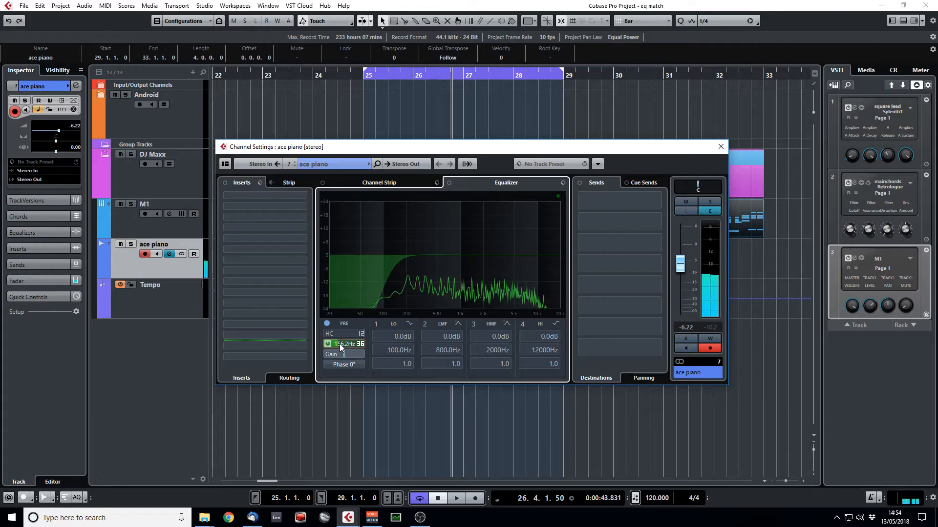
key(KP_1)
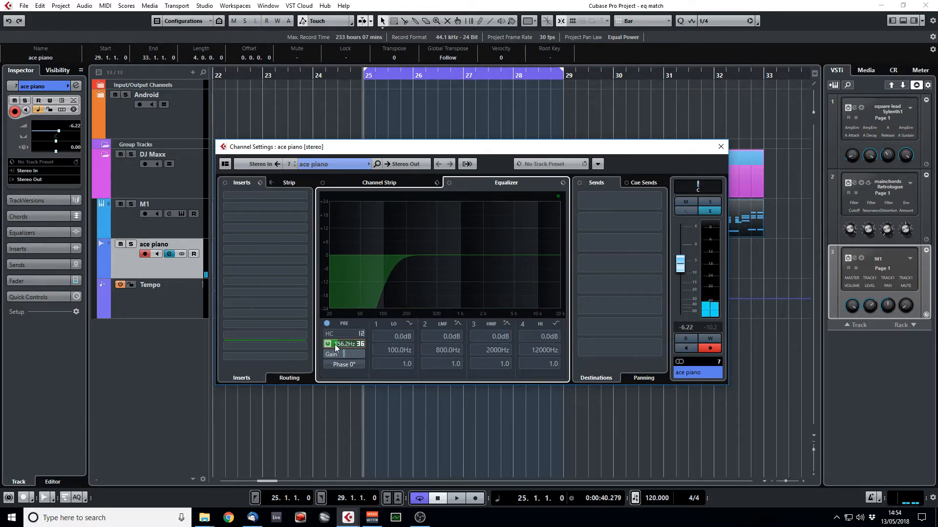
key(space)
scroll(335, 348, down, 2)
scroll(335, 347, down, 1)
scroll(334, 348, down, 1)
scroll(334, 347, down, 1)
scroll(333, 347, down, 1)
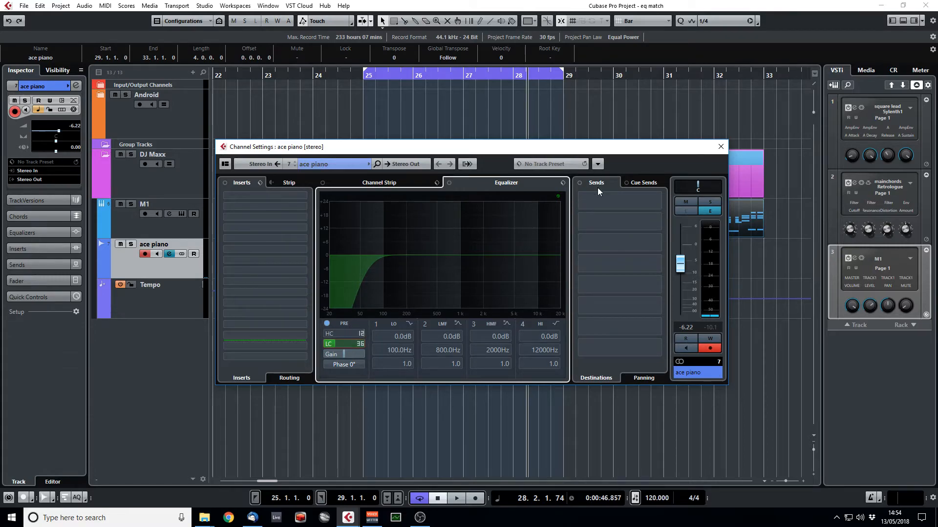
click(719, 147)
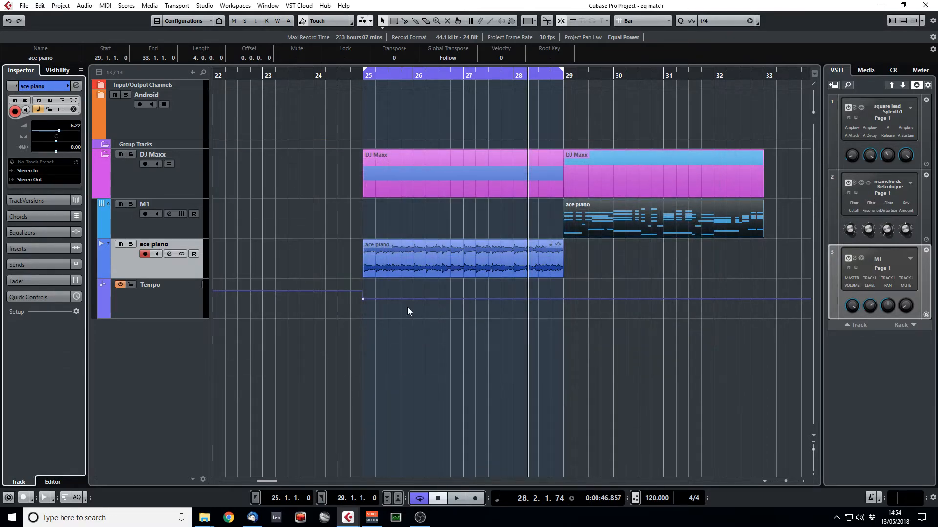
- Render the ace piano audio event in place and move the rendered track directly above the original ace piano track
click(598, 259)
click(399, 260)
right_click(401, 260)
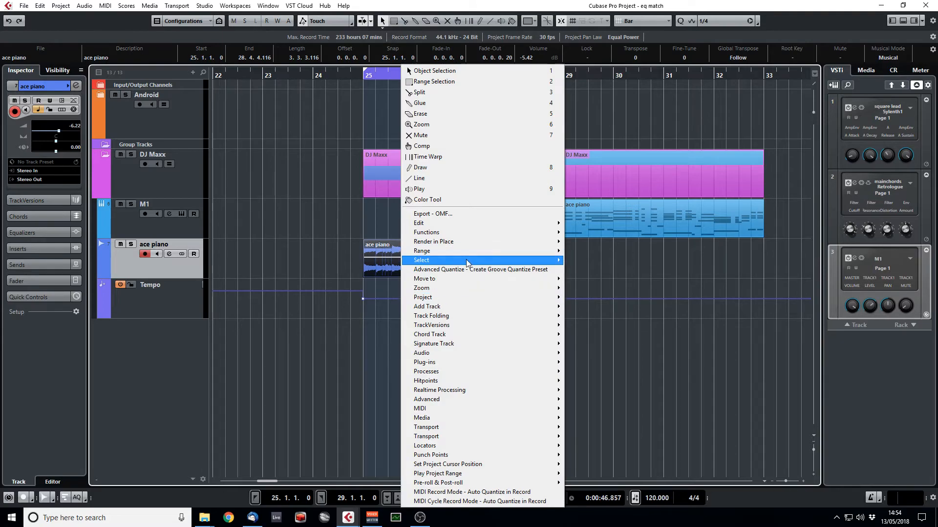
click(596, 241)
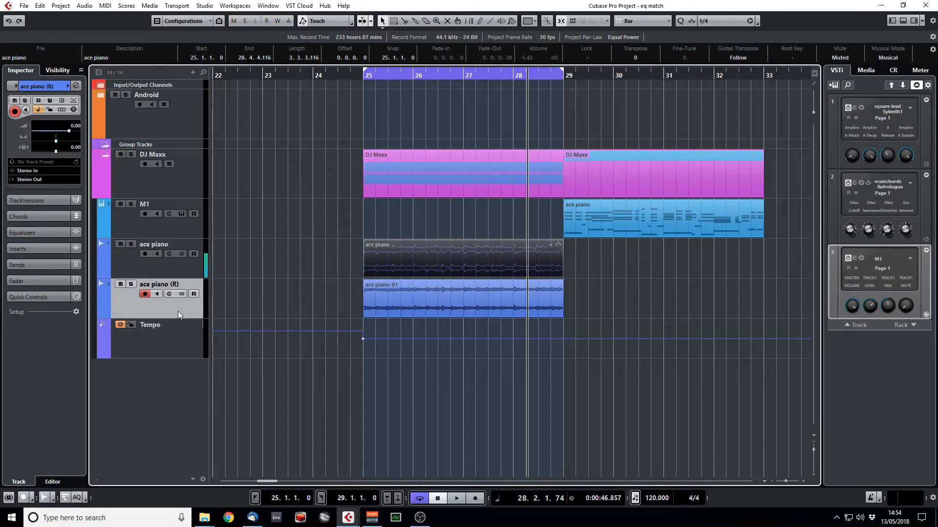
drag(183, 311, 185, 244)
key(space)
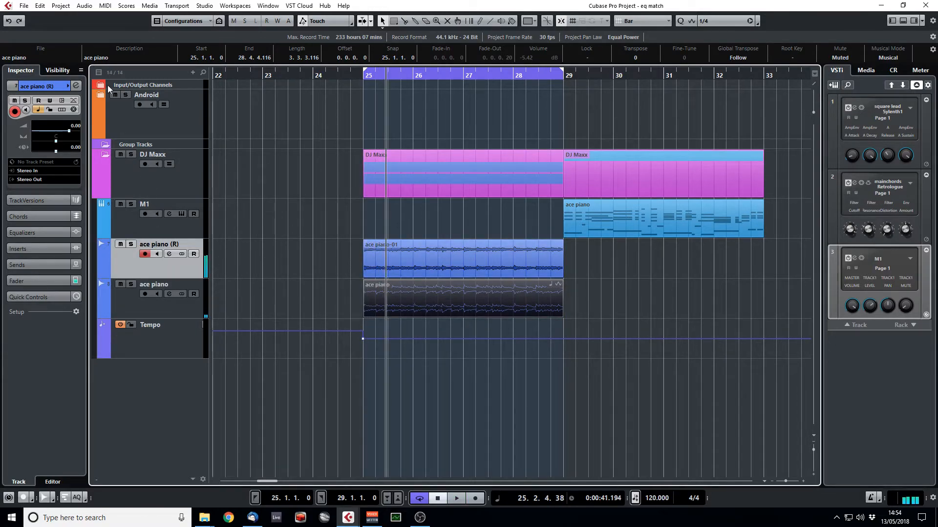
- Insert Voxengo CurveEQ on the rendered ace piano channel, set its spectrum mode to AVERAGE and play the loop to analyse the audio
click(75, 86)
click(299, 239)
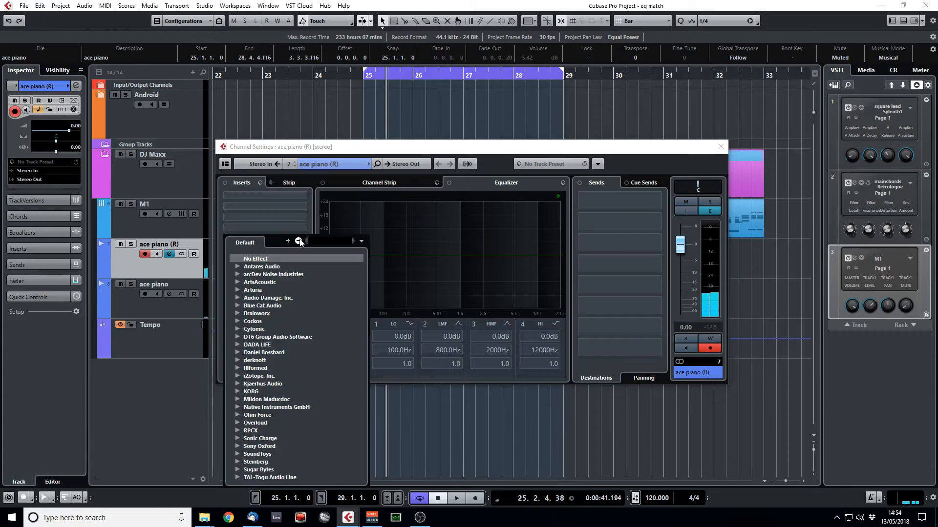
text(cu)
click(290, 274)
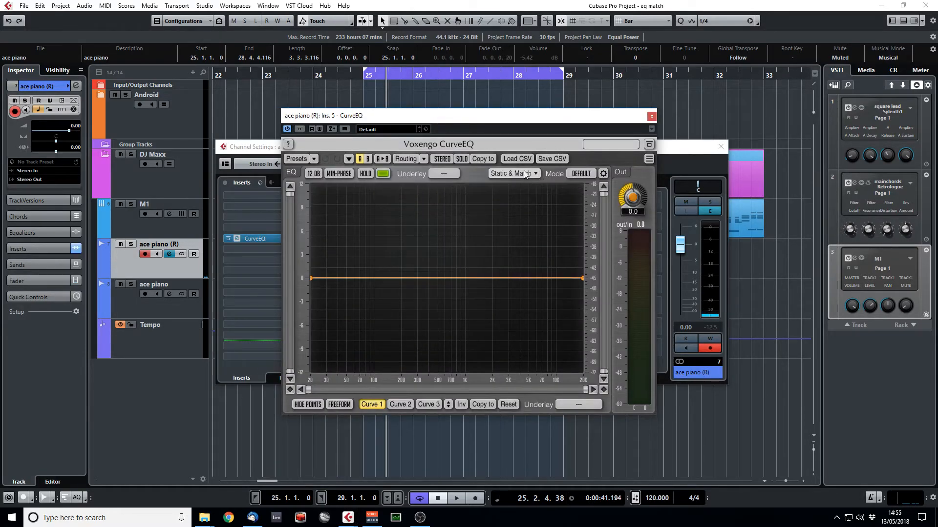
click(581, 174)
click(582, 238)
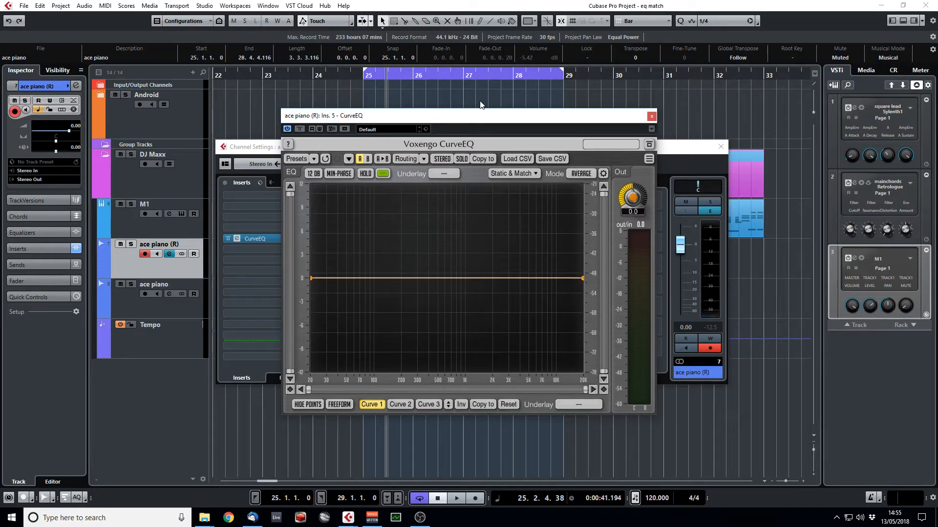
key(space)
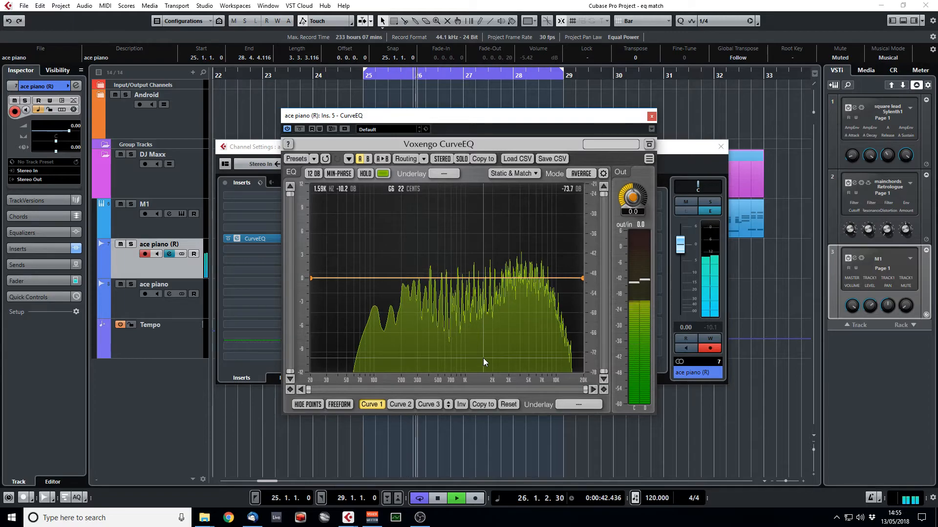
key(space)
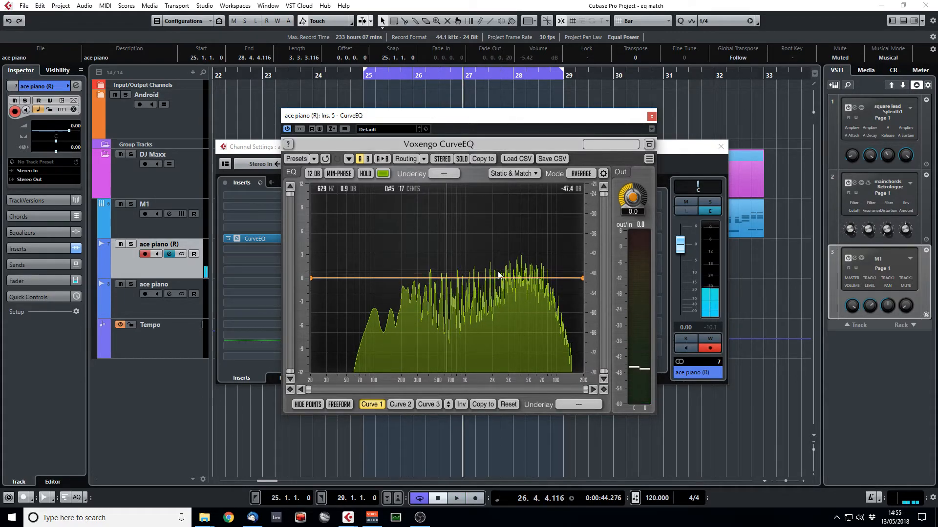
- Capture the averaged piano spectrum in the first static slot, name it DJ MAXX and save it as DJ MAxx (L R 4096 Avg-028)
click(516, 174)
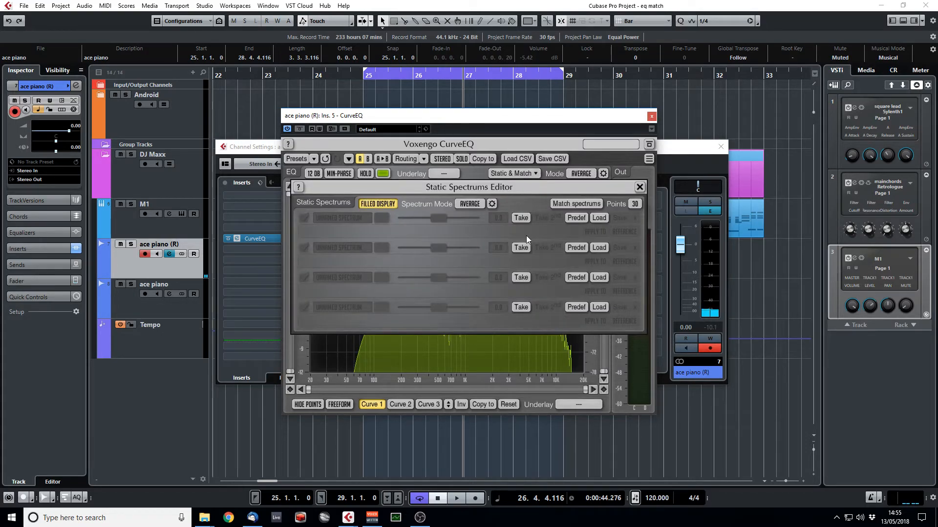
double_click(366, 218)
text(DJ MAXX)
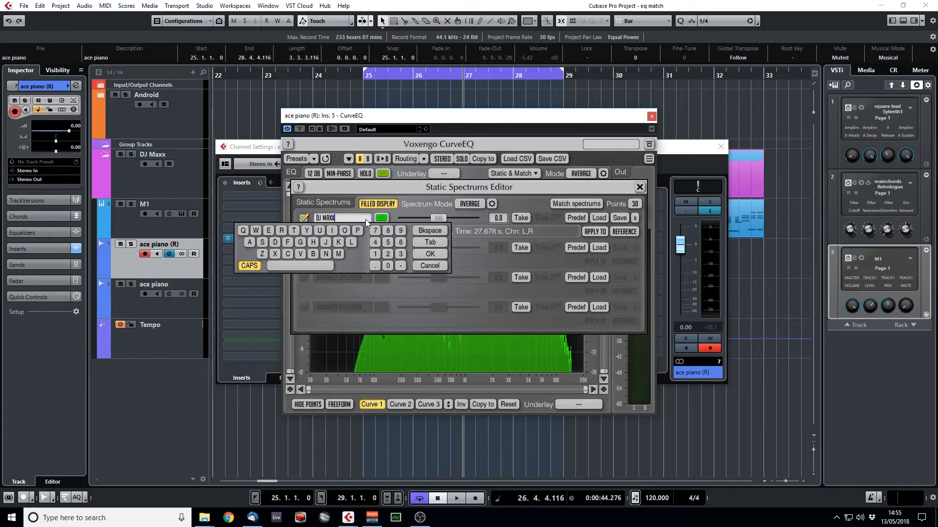
key(Return)
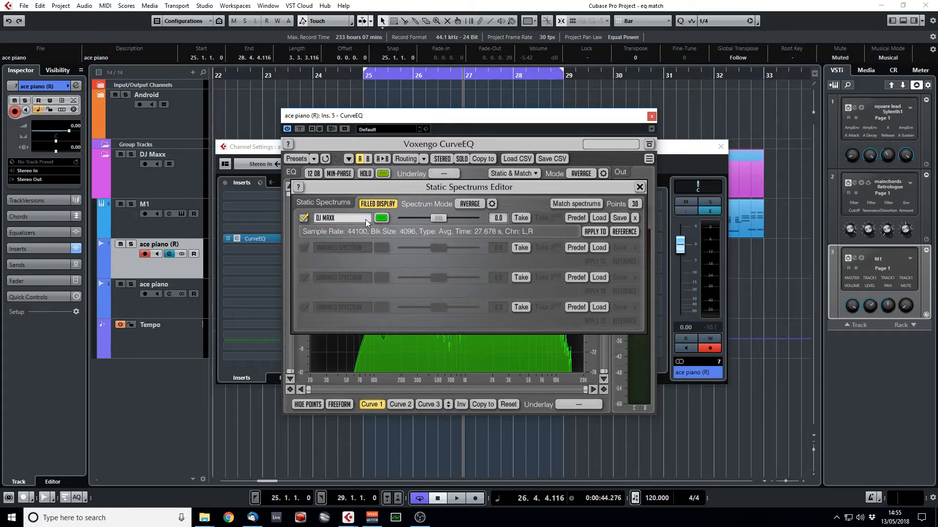
click(620, 218)
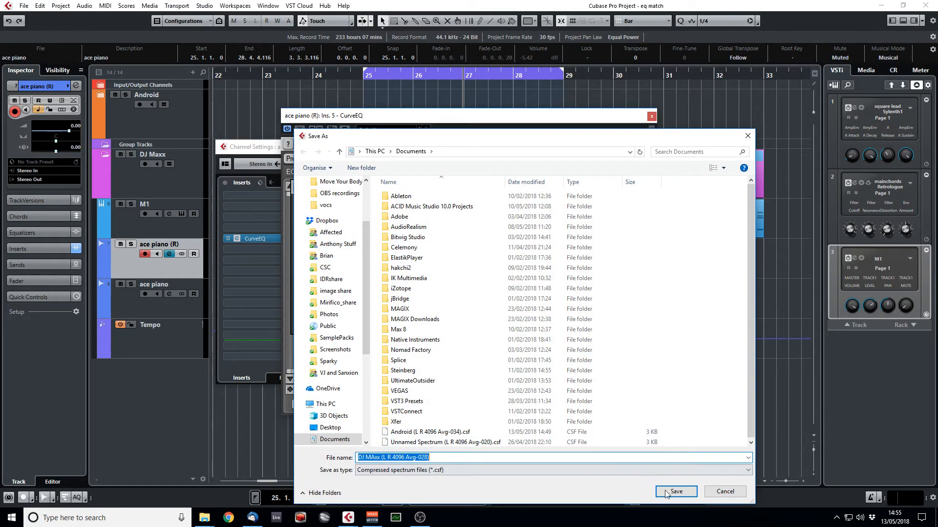
click(671, 494)
click(640, 187)
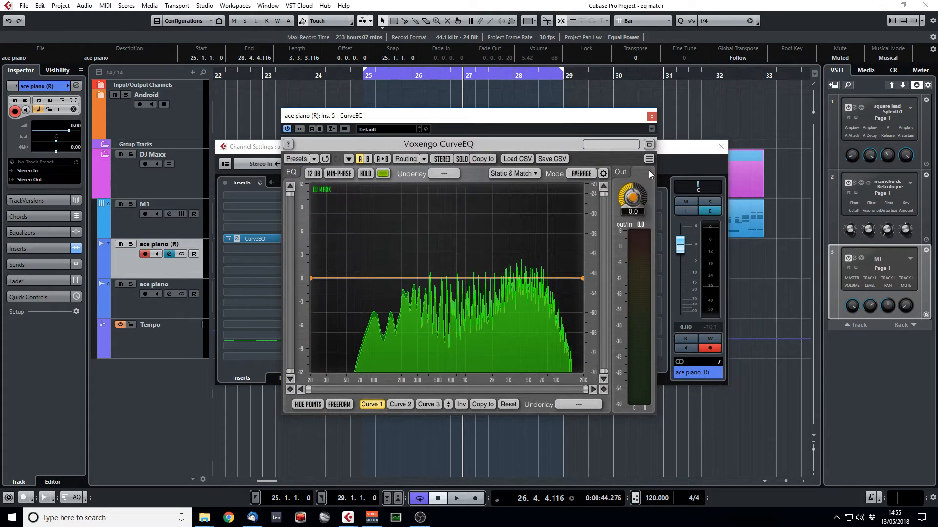
click(652, 116)
click(719, 146)
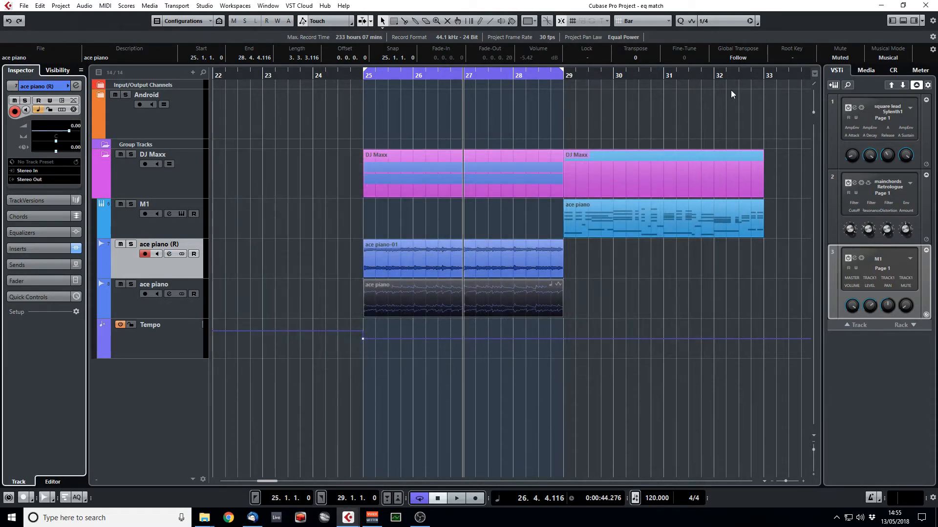
- Set the loop range to bars 29 to 33 and move the playback position to bar 29
alt+click(760, 79)
ctrl+click(564, 79)
double_click(564, 78)
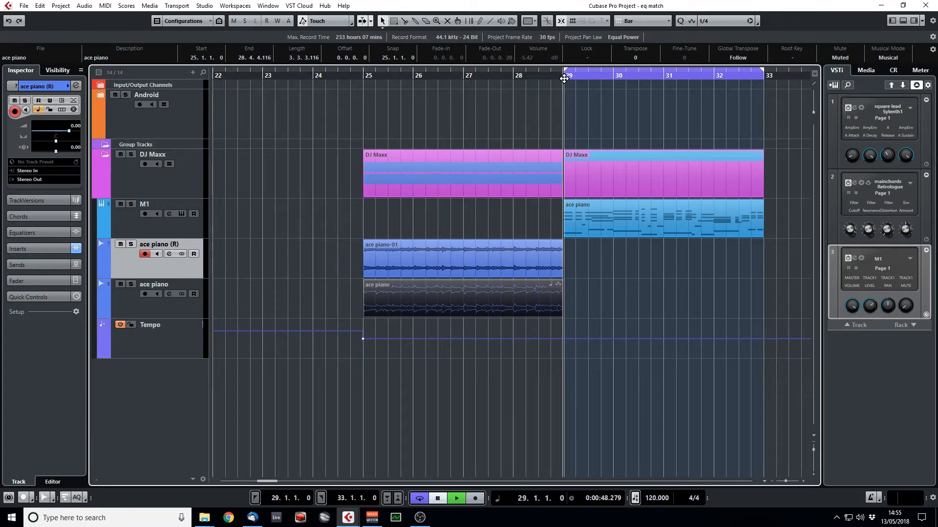
key(space)
- Insert Voxengo CurveEQ on the M1 channel after the ArtsAcoustic reverb
click(164, 221)
click(77, 87)
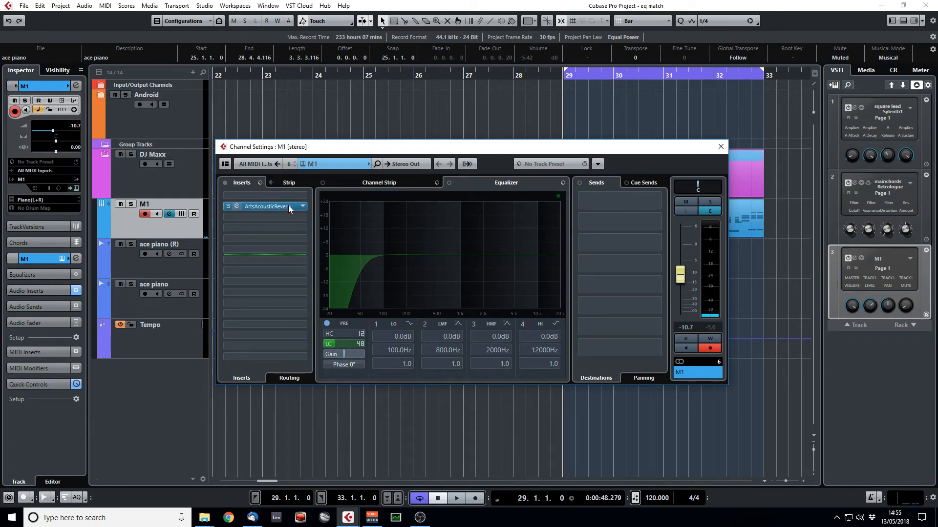
click(295, 228)
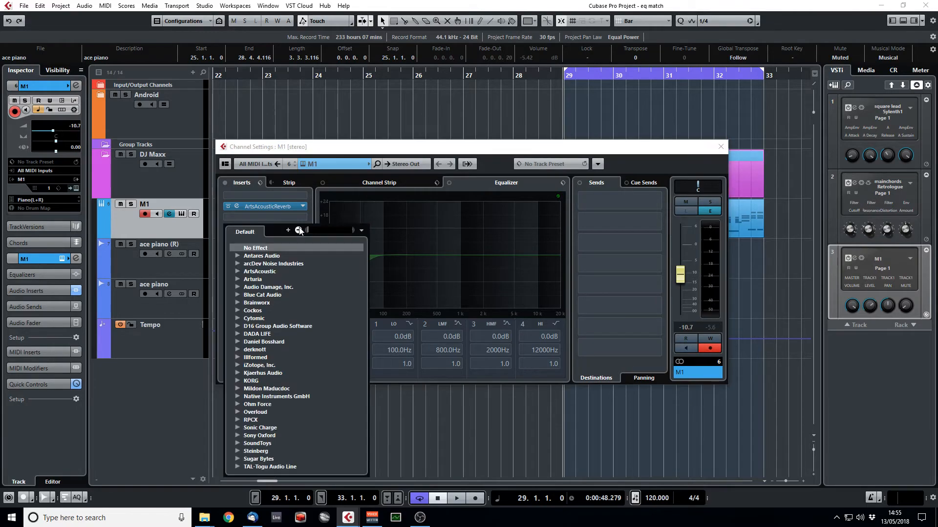
text(curve)
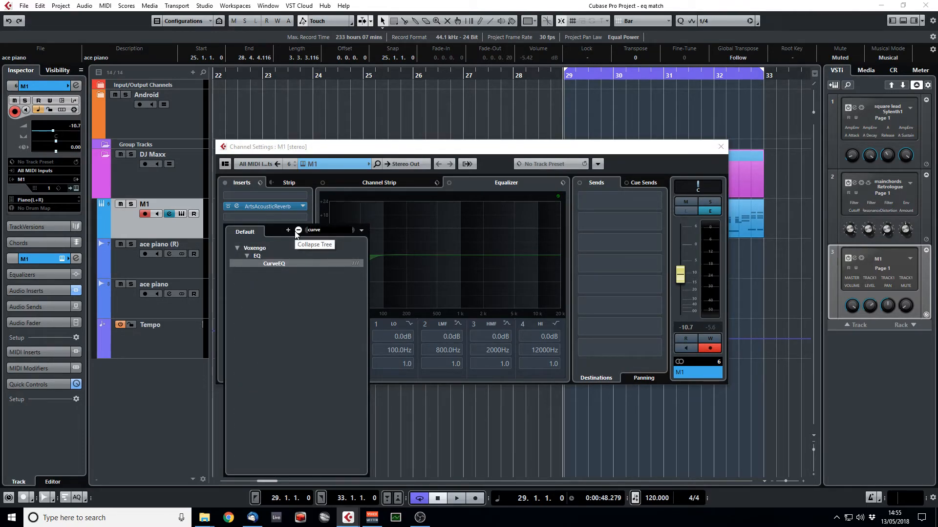
click(279, 263)
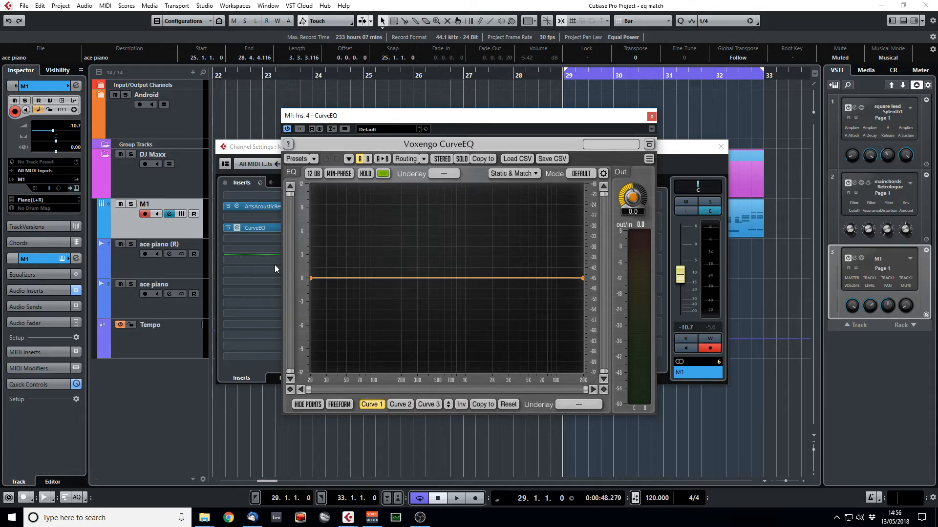
- Set the M1 CurveEQ's spectrum mode to AVERAGE and play the loop to analyse the remade piano
click(585, 174)
click(581, 247)
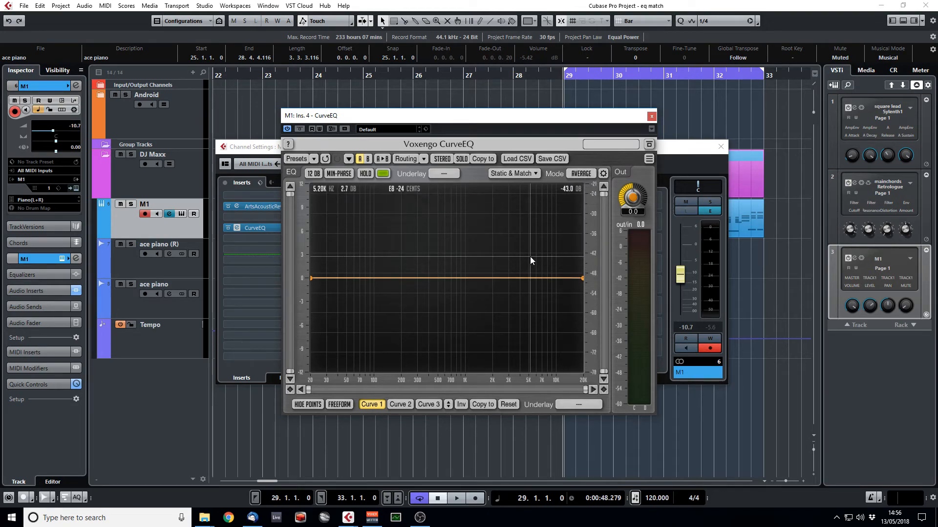
key(space)
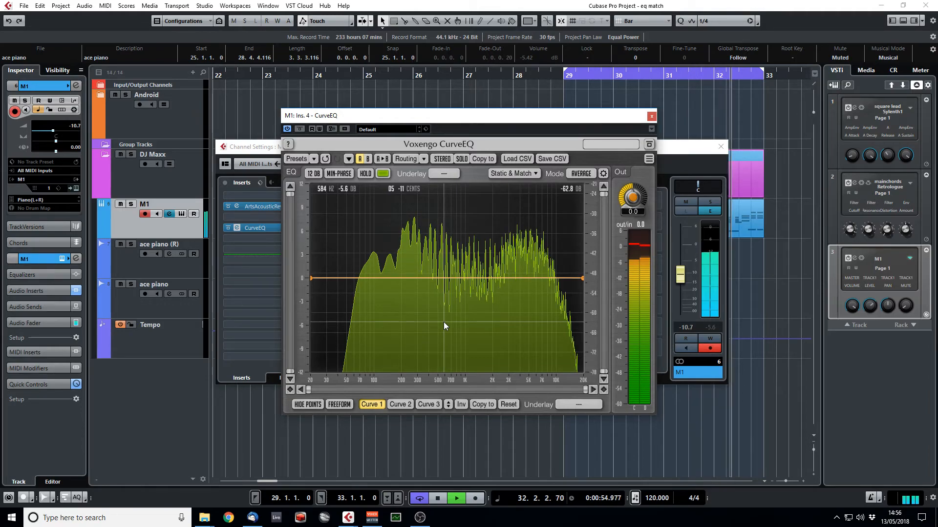
key(space)
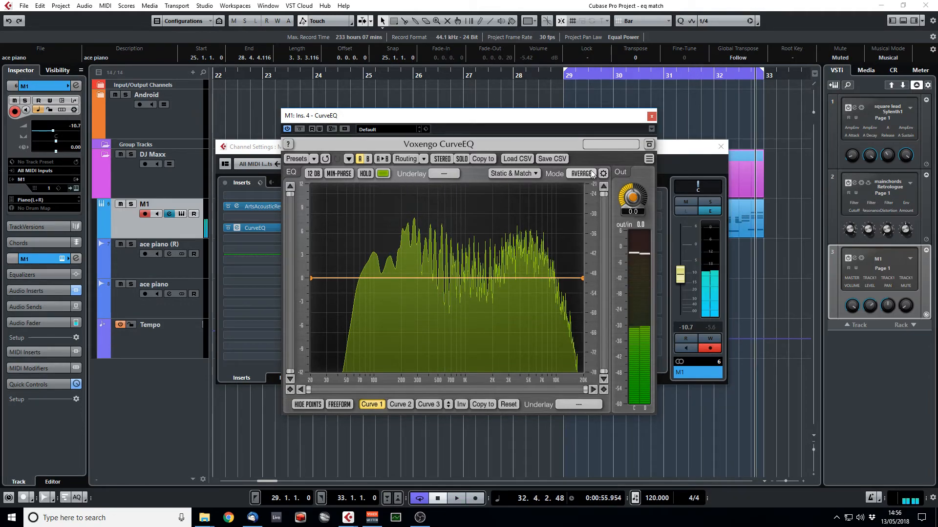
- Capture the M1 spectrum in the second static slot and match it to DJ MAxx (L R 4096 Avg-028).csf loaded in the first slot
click(514, 173)
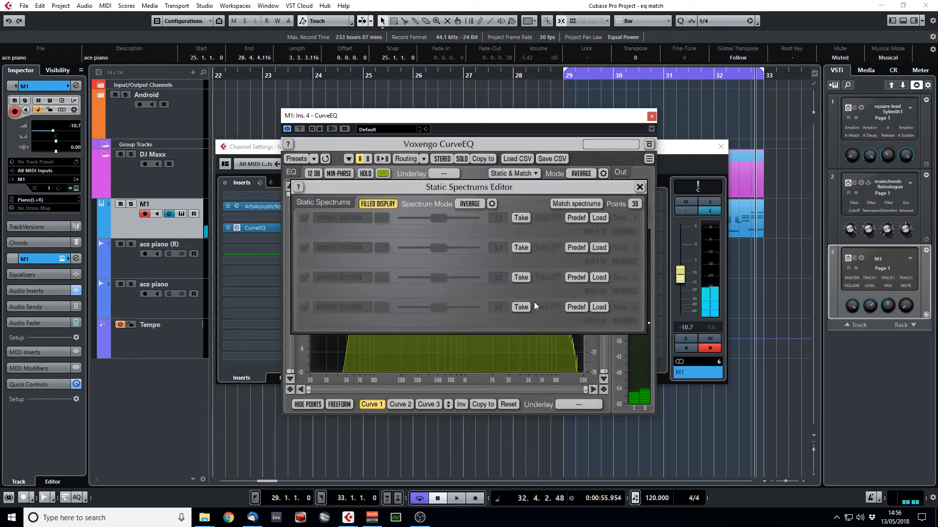
click(519, 247)
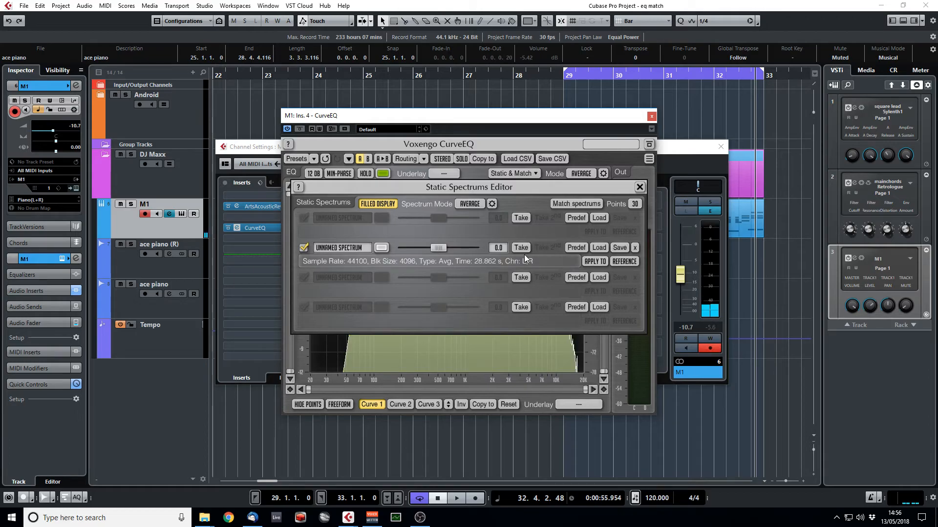
click(599, 217)
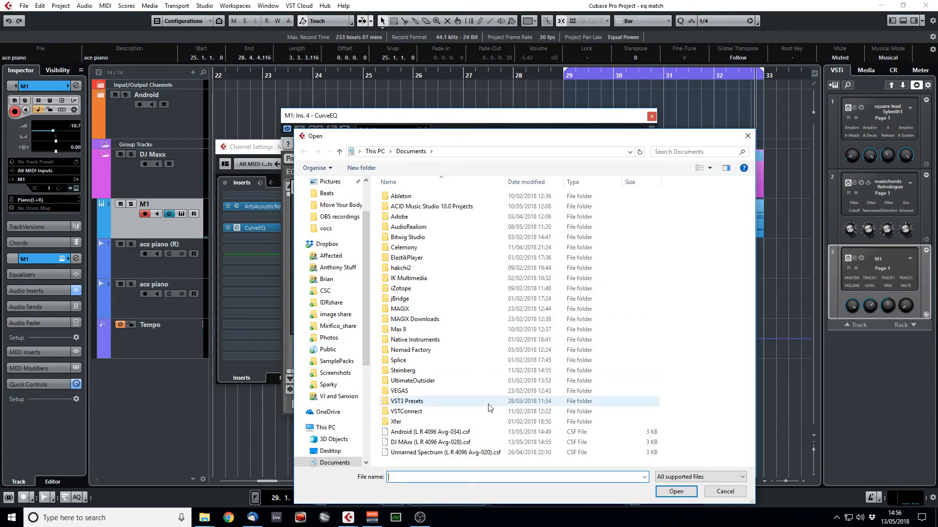
double_click(414, 439)
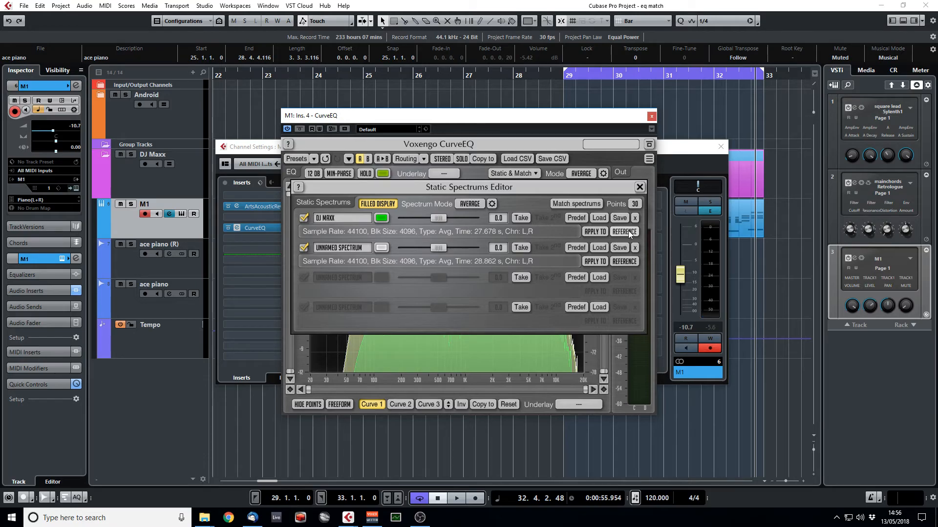
click(584, 204)
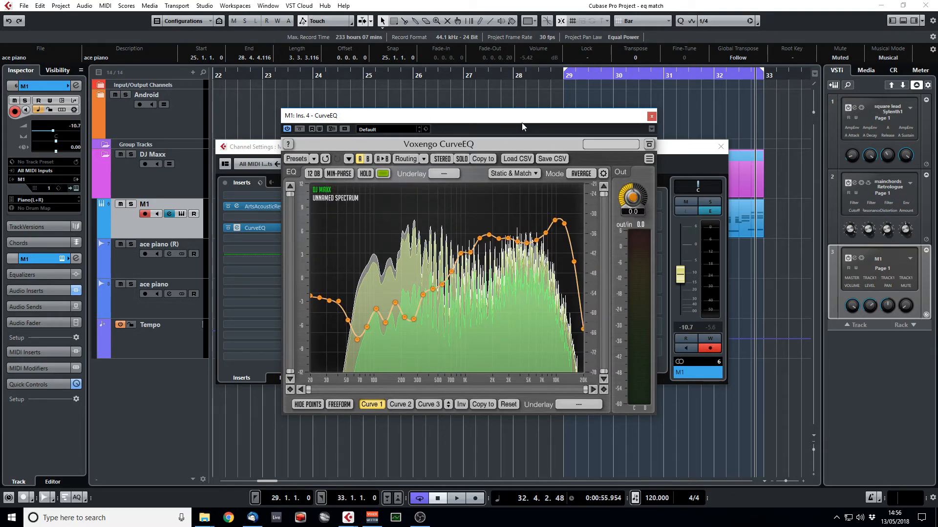
- Remove the matched curve's three points between 20 Hz and about 50 Hz and lower the 20 Hz end point to -12 dB
mouse_move(533, 115)
mouse_down()
mouse_move(470, 112)
mouse_move(516, 109)
mouse_up()
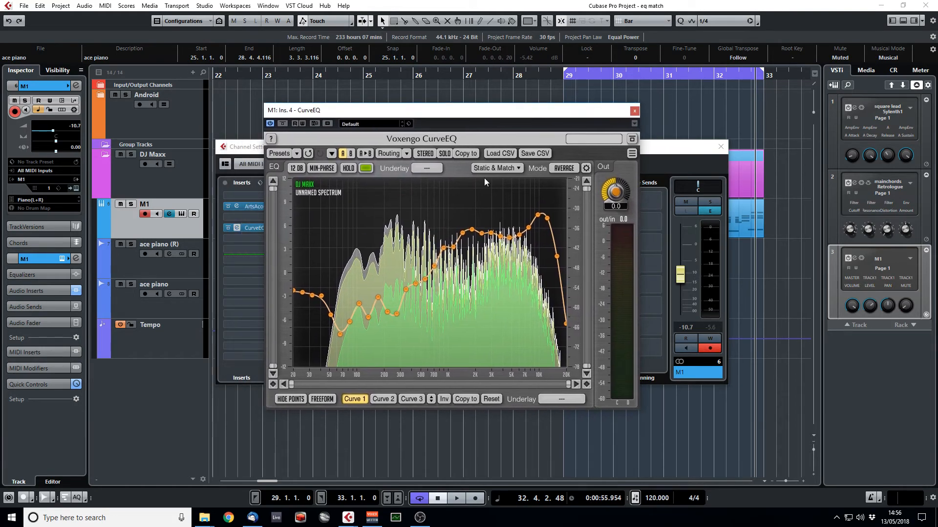
double_click(321, 296)
double_click(313, 299)
double_click(302, 293)
double_click(293, 291)
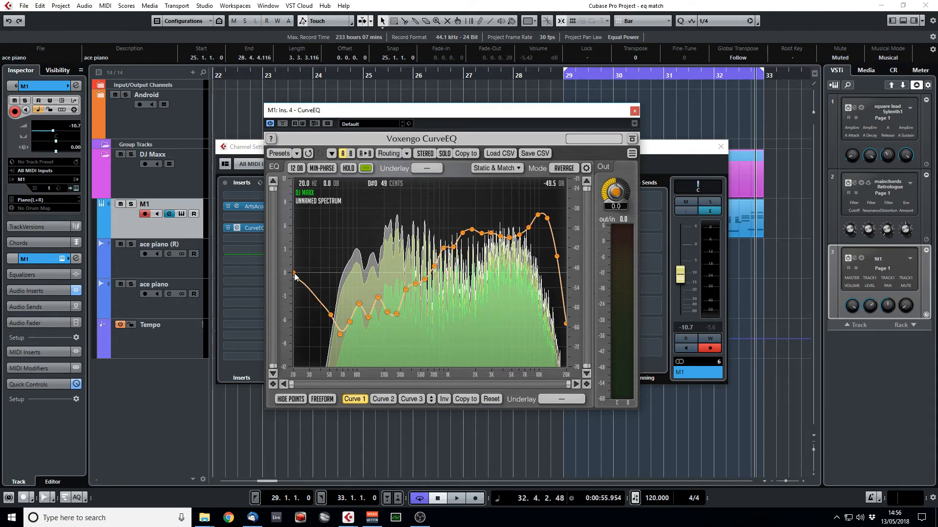
drag(293, 320, 293, 365)
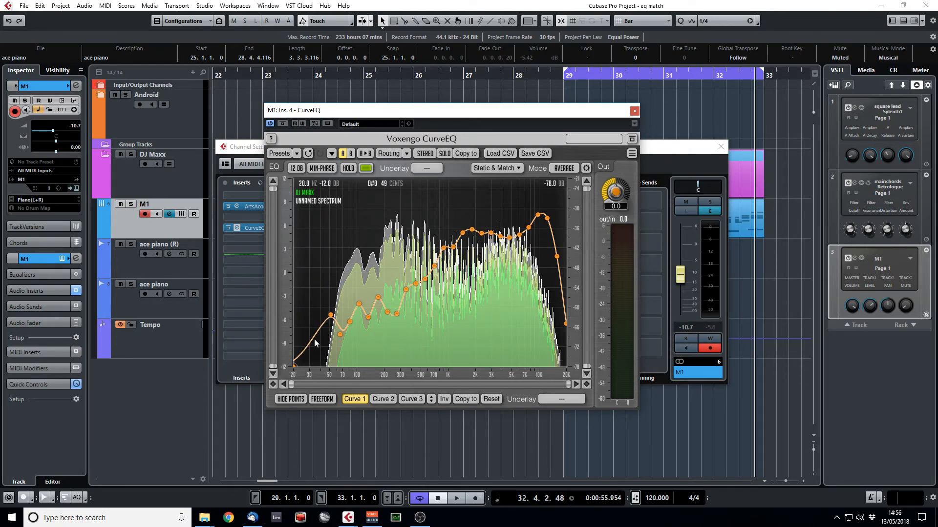
- Remove the matched curve's point near 50 Hz and close the M1 channel settings, keeping the CurveEQ window open
double_click(330, 316)
drag(584, 110, 797, 235)
click(721, 147)
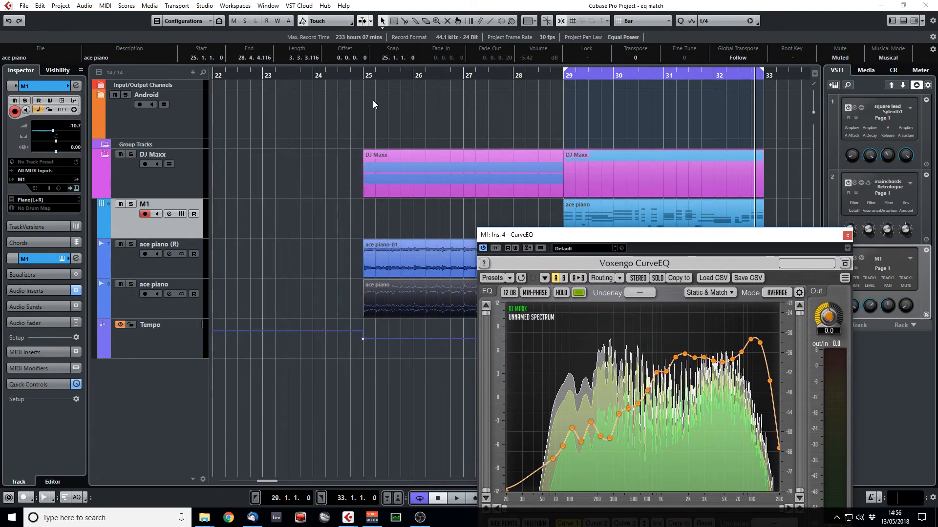
- Play the original ace piano from bar 25 and the EQ-matched M1 from bar 29 to compare their tone
click(363, 74)
key(space)
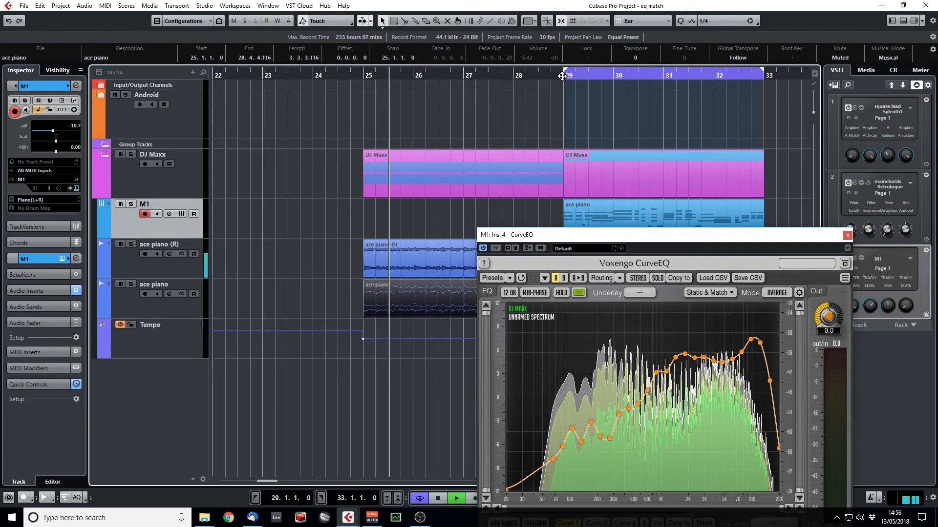
click(574, 125)
drag(638, 235, 501, 248)
click(365, 74)
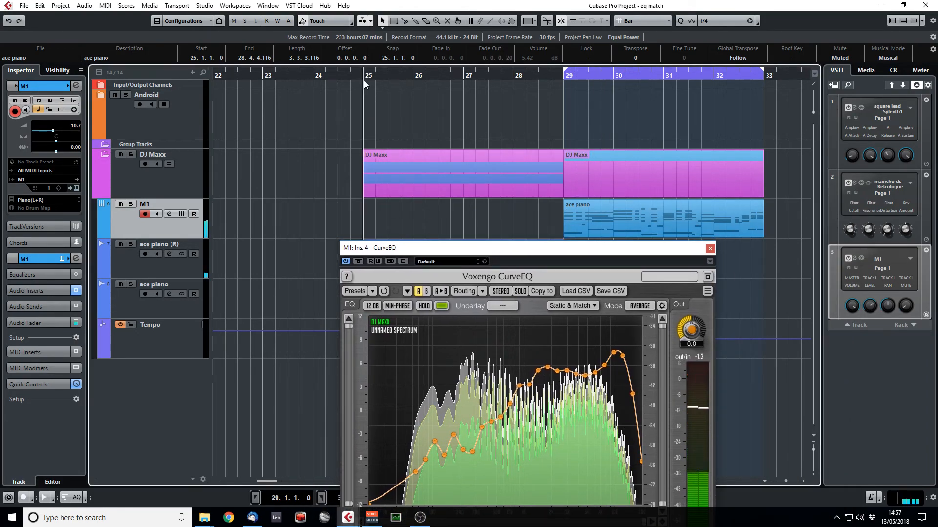
click(562, 75)
drag(582, 248, 473, 115)
key(space)
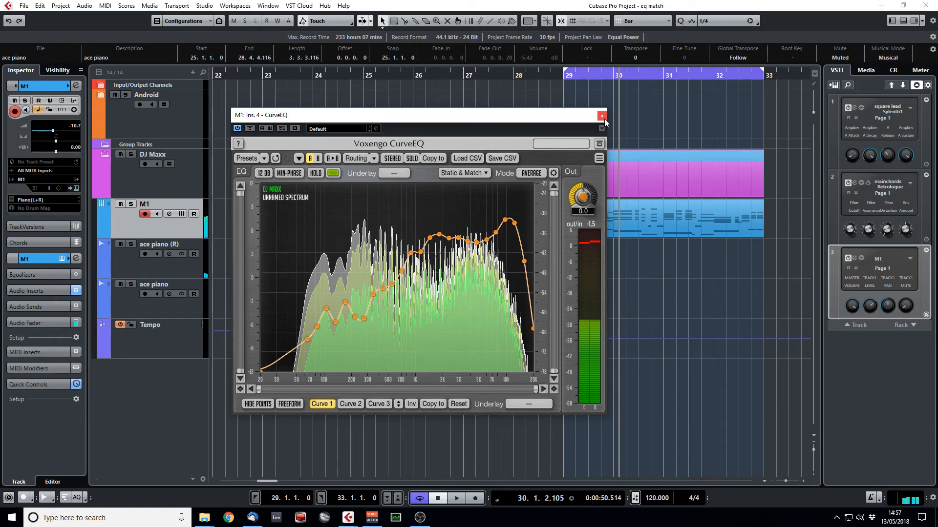
- Close the CurveEQ window and replay the bar 25 original against the bar 29 remake for another comparison
click(602, 116)
click(371, 77)
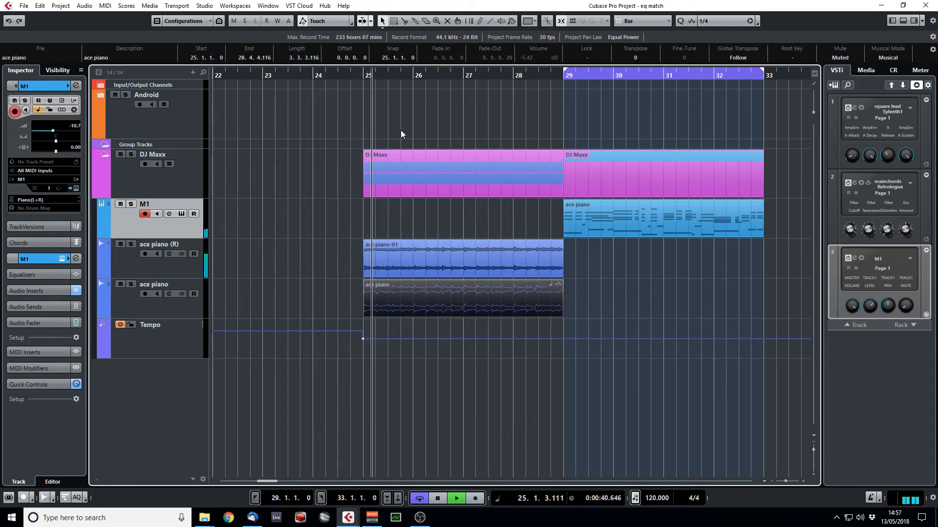
click(460, 259)
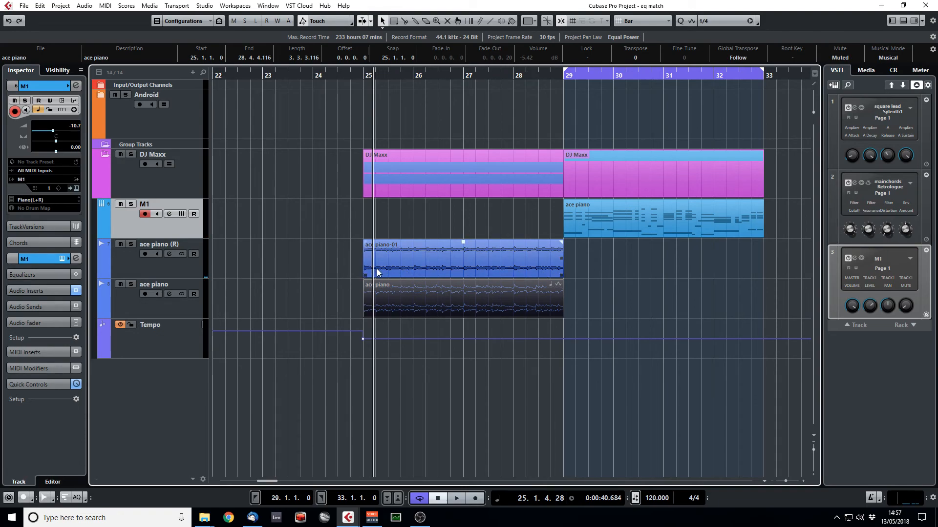
click(565, 77)
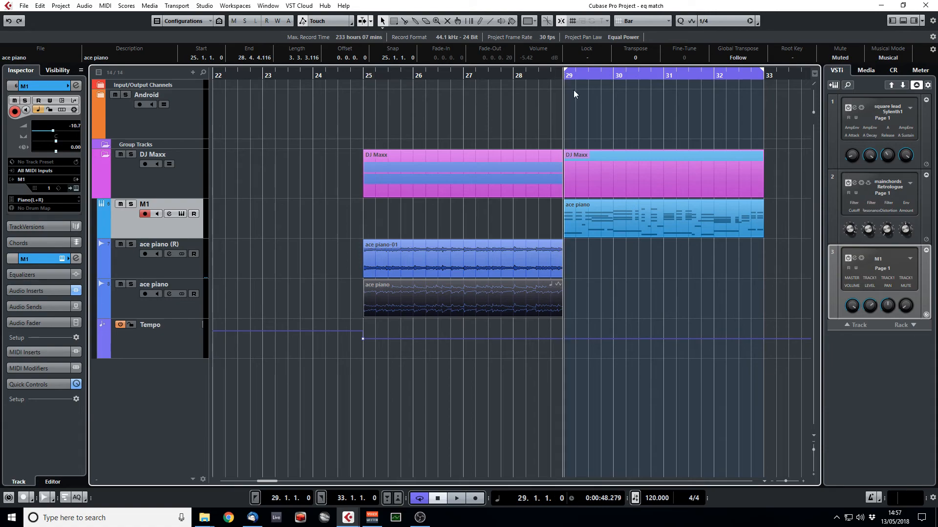
key(space)
key(space)
click(366, 78)
key(space)
click(565, 77)
key(space)
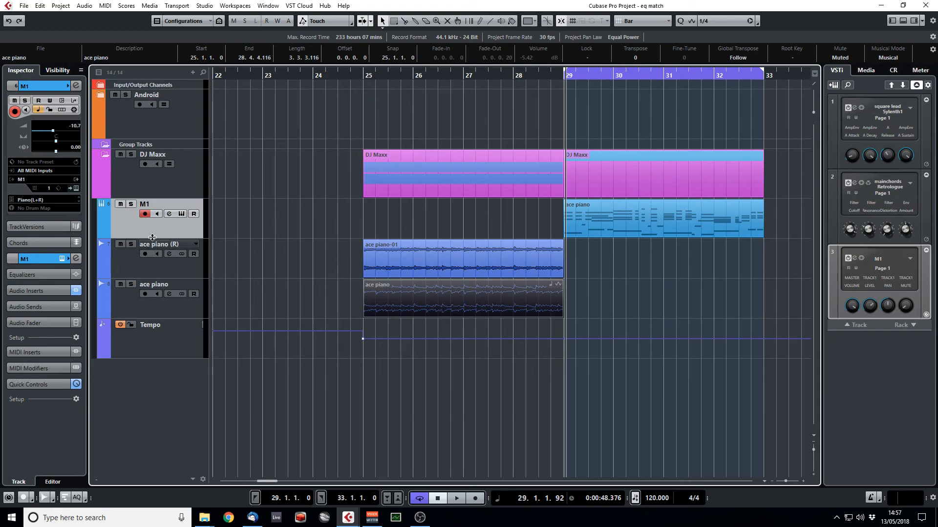
- Reopen the M1 CurveEQ and remove the matched curve's high-frequency points between about 7 kHz and the 20 kHz end point
click(76, 86)
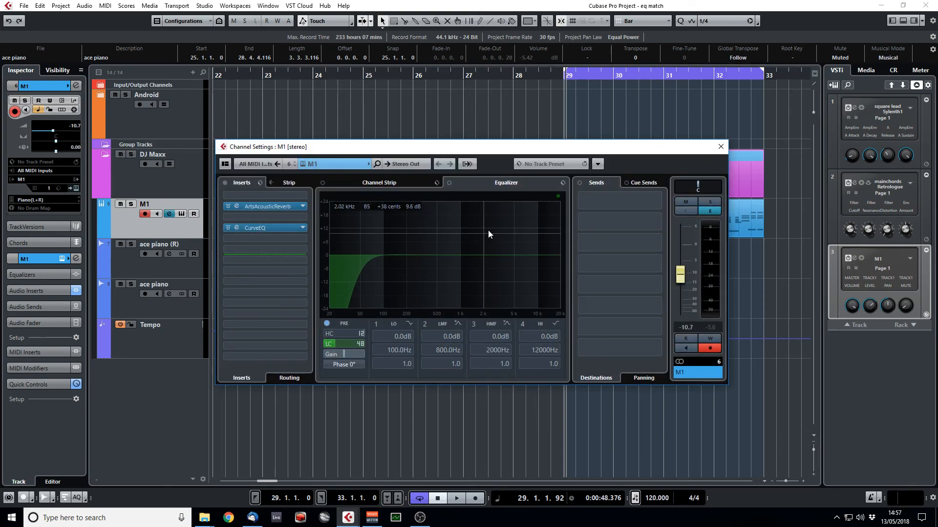
click(280, 226)
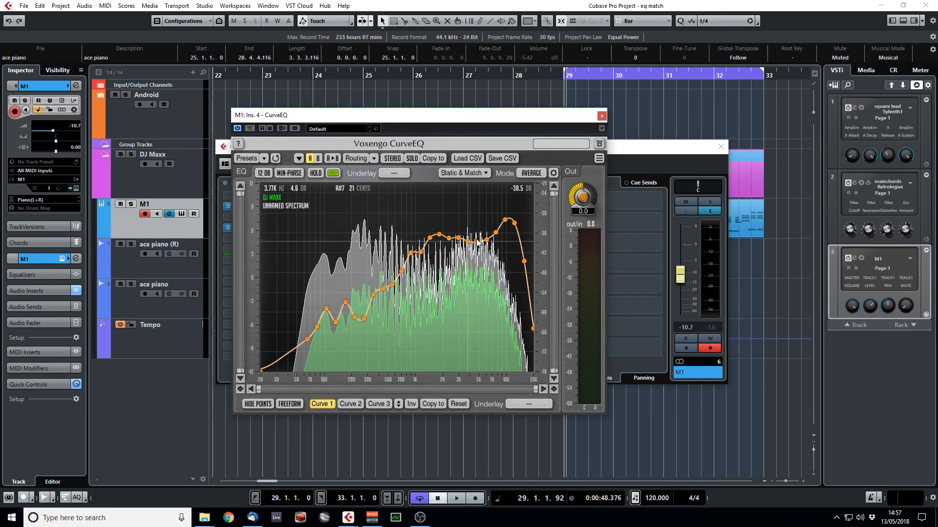
drag(505, 220, 514, 248)
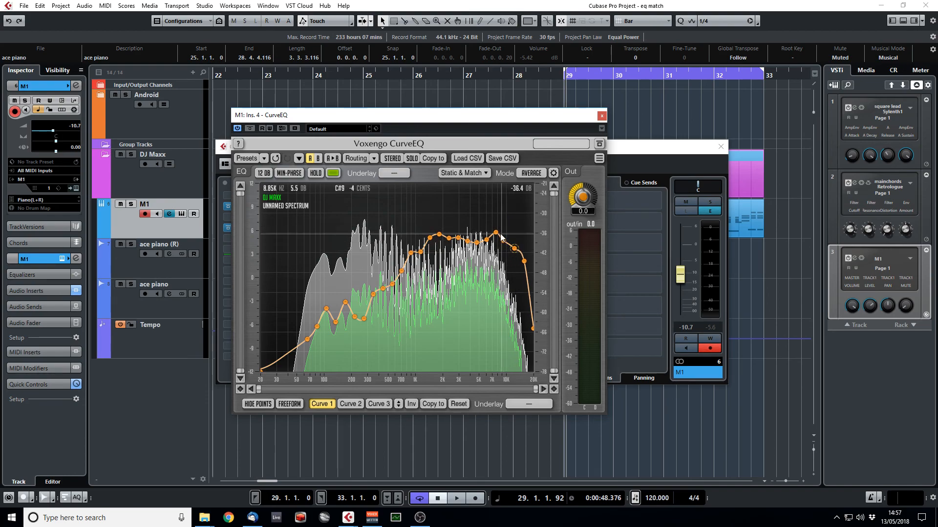
double_click(496, 232)
double_click(502, 240)
double_click(515, 248)
double_click(524, 261)
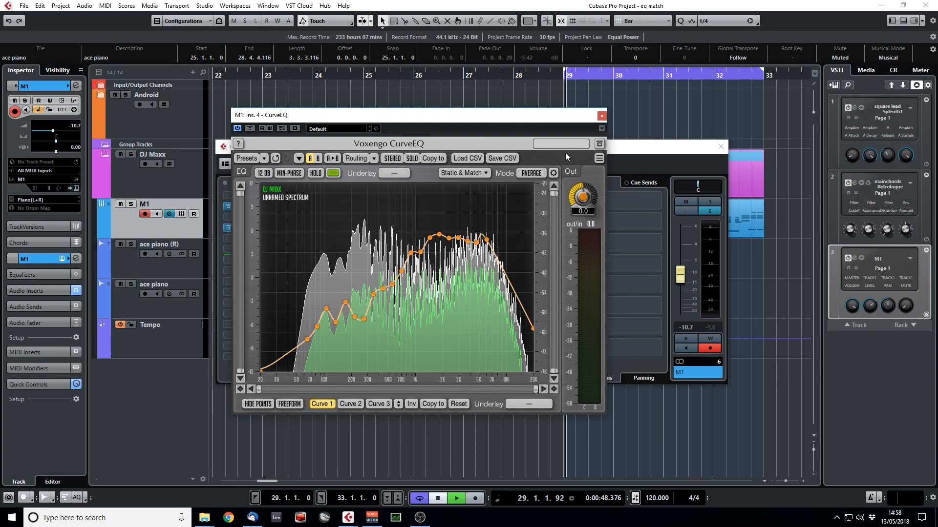
- Play the M1 loop from bar 29 to check the smoothed high end, and close the CurveEQ and channel settings windows
key(space)
key(space)
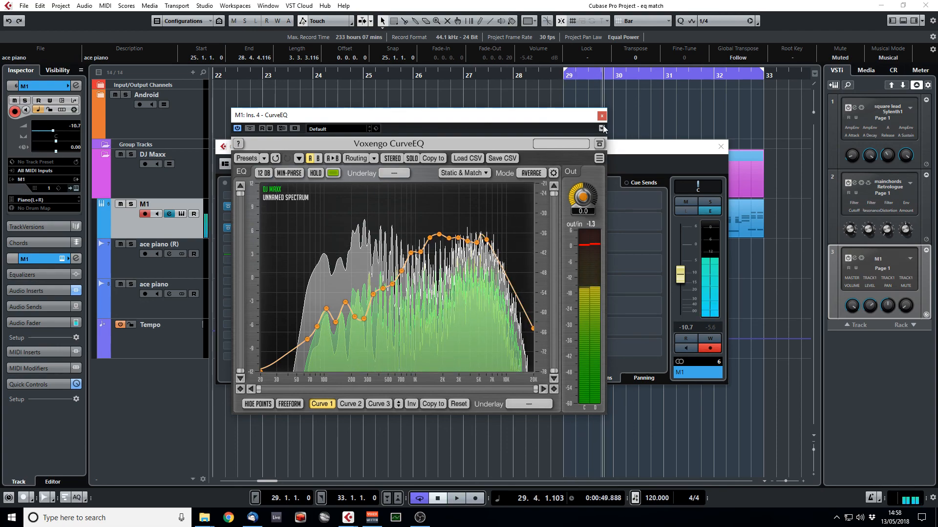
click(601, 115)
click(720, 146)
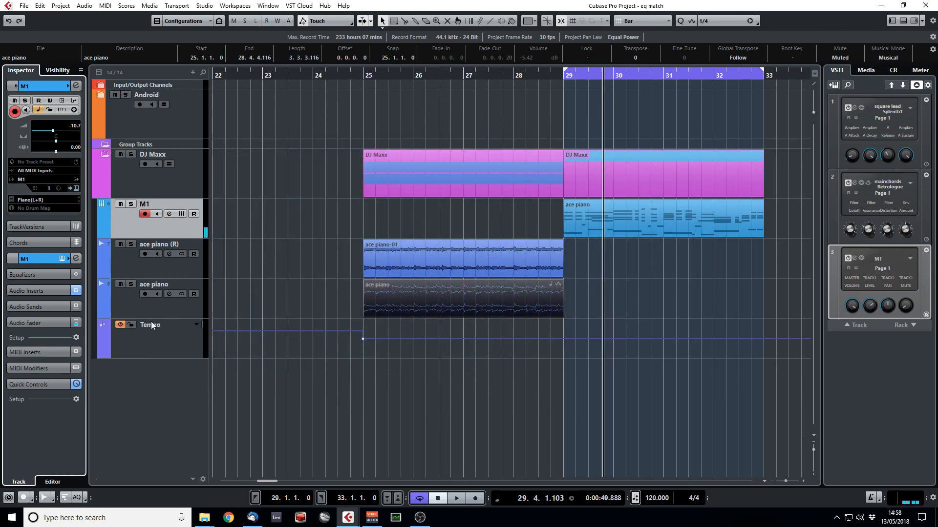